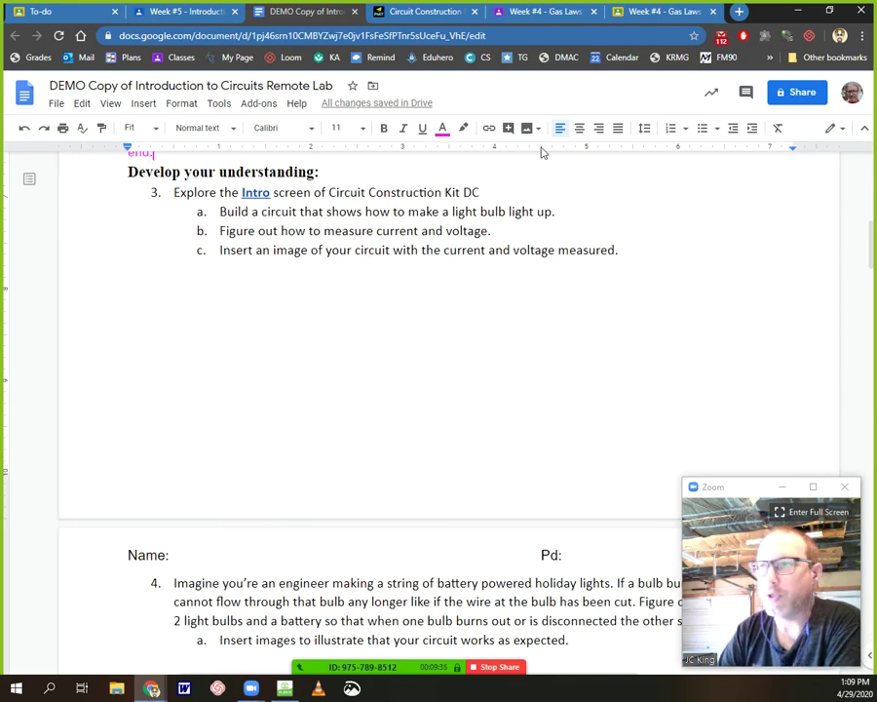
Open the Intro screen of the Circuit Construction Kit: DC simulation and look through its three pages of components
left_click(429, 13)
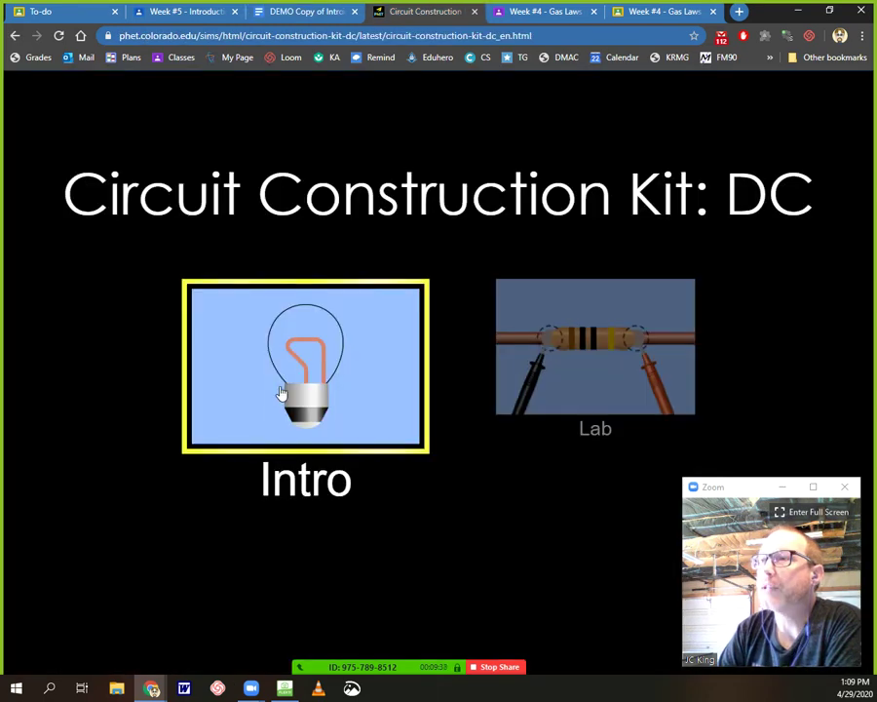
left_click(283, 388)
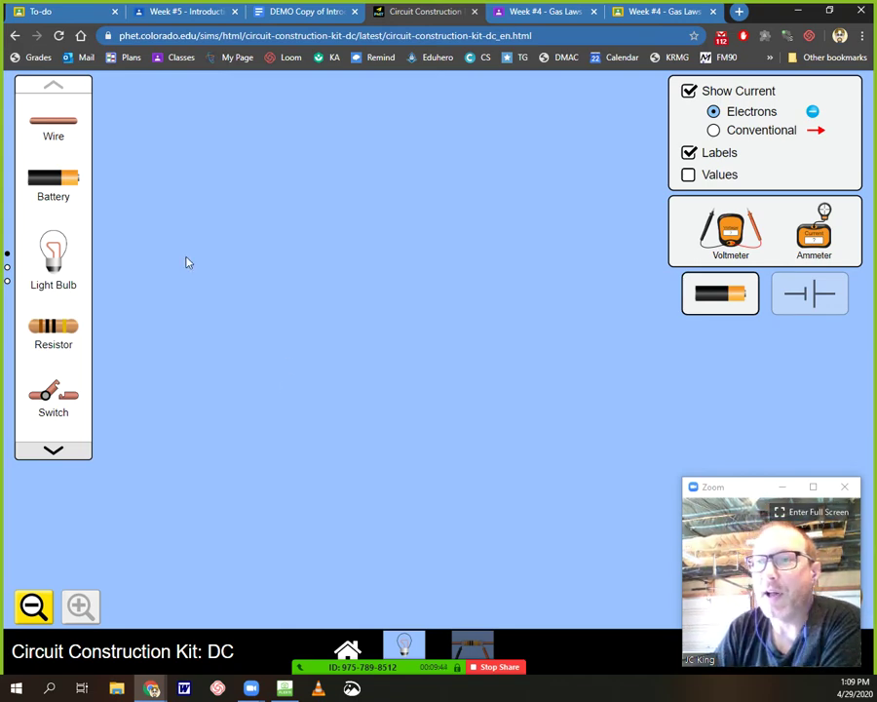
left_click(7, 268)
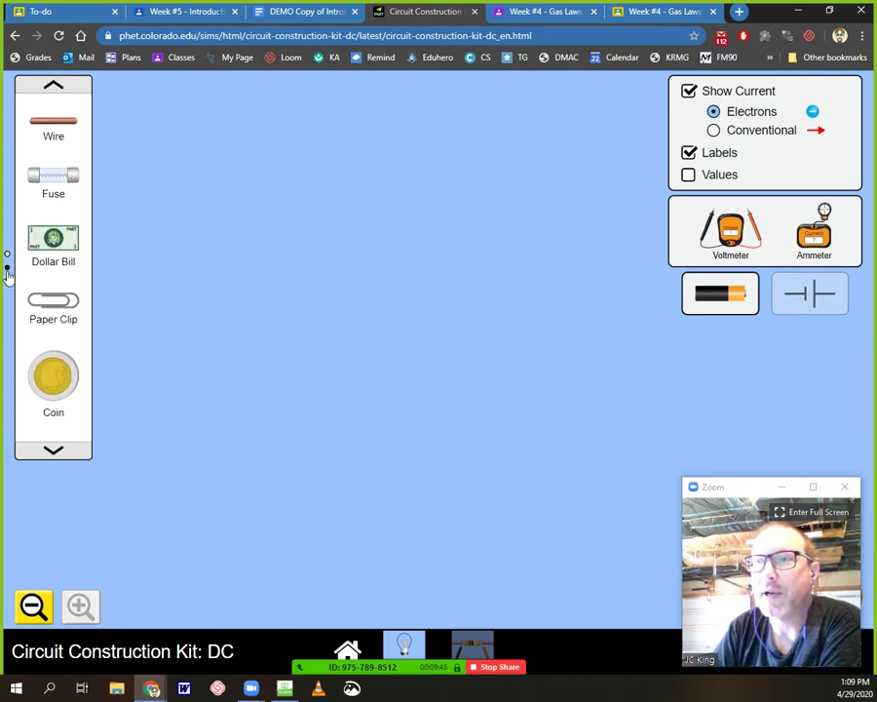
left_click(6, 282)
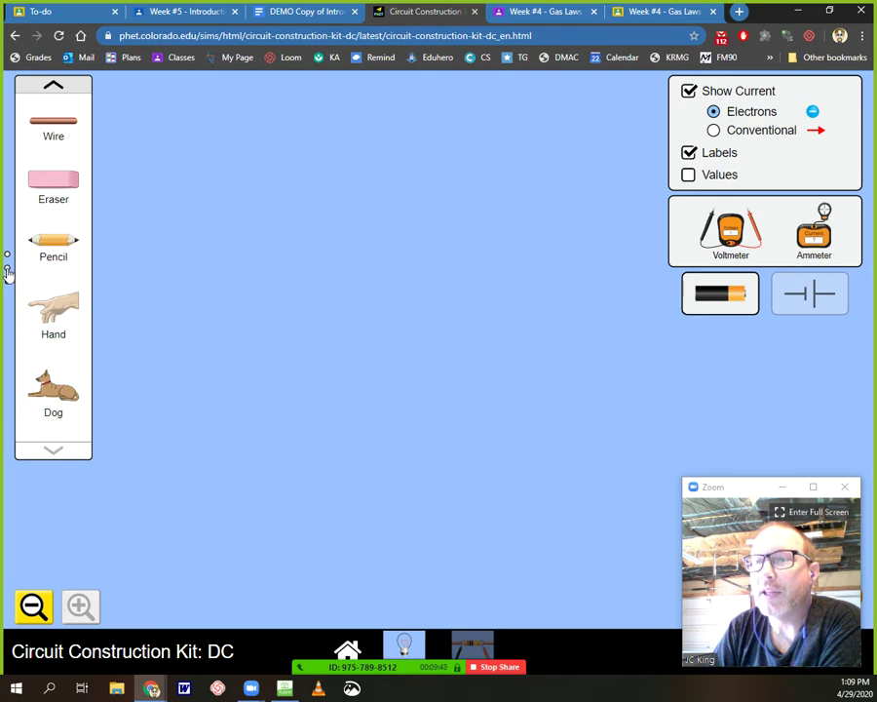
left_click(7, 254)
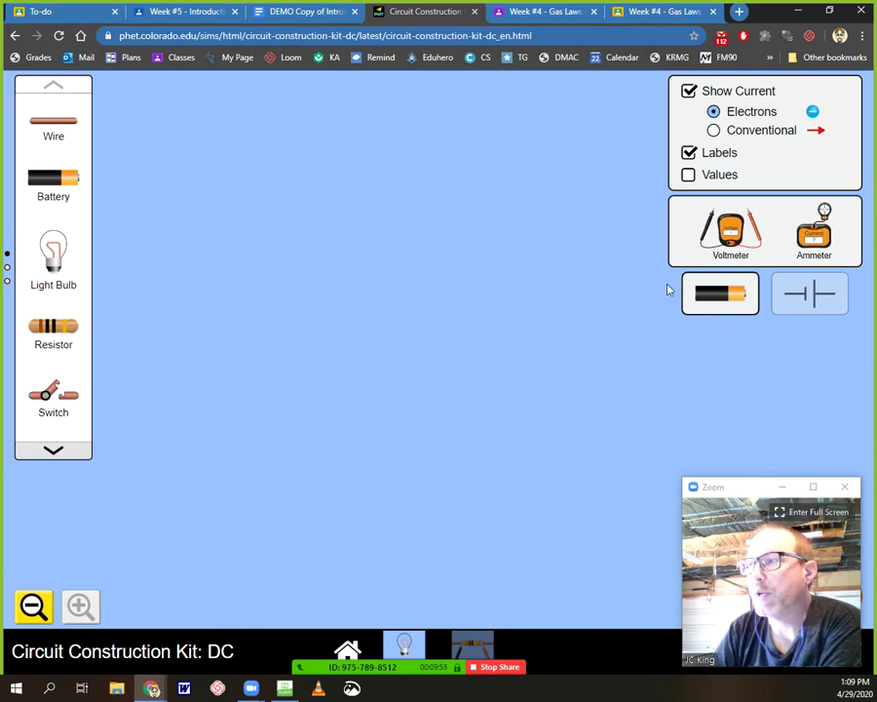
View the schematic symbols on the first two component pages and return to the pictorial components
left_click(805, 296)
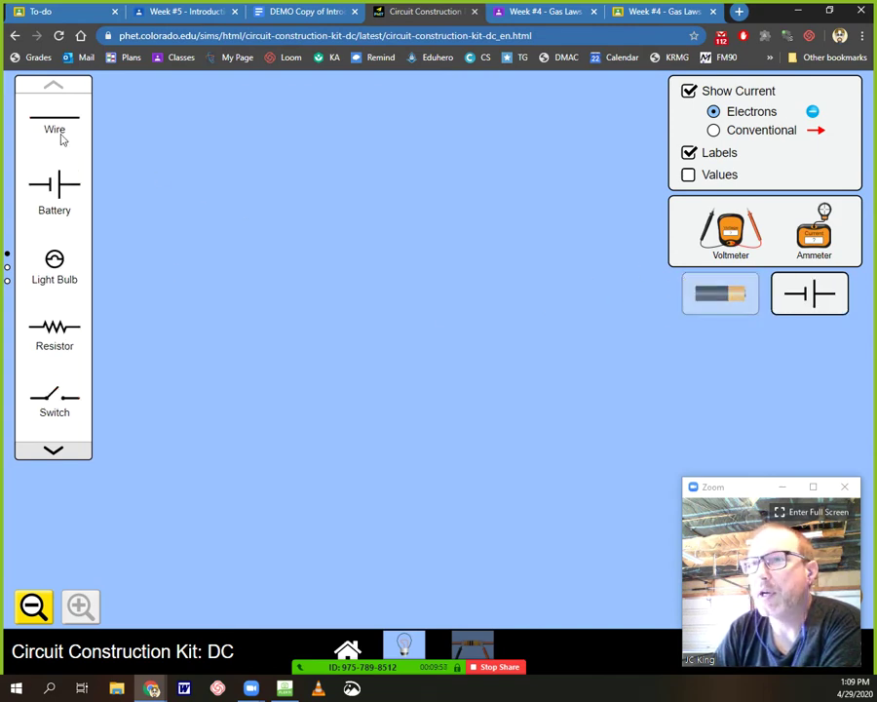
left_click(53, 452)
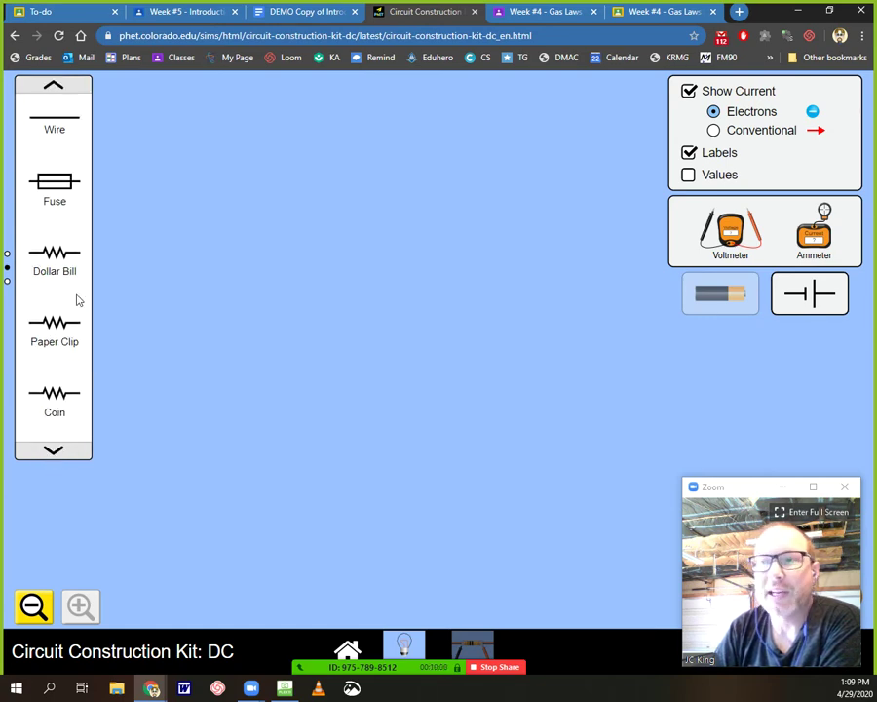
left_click(53, 88)
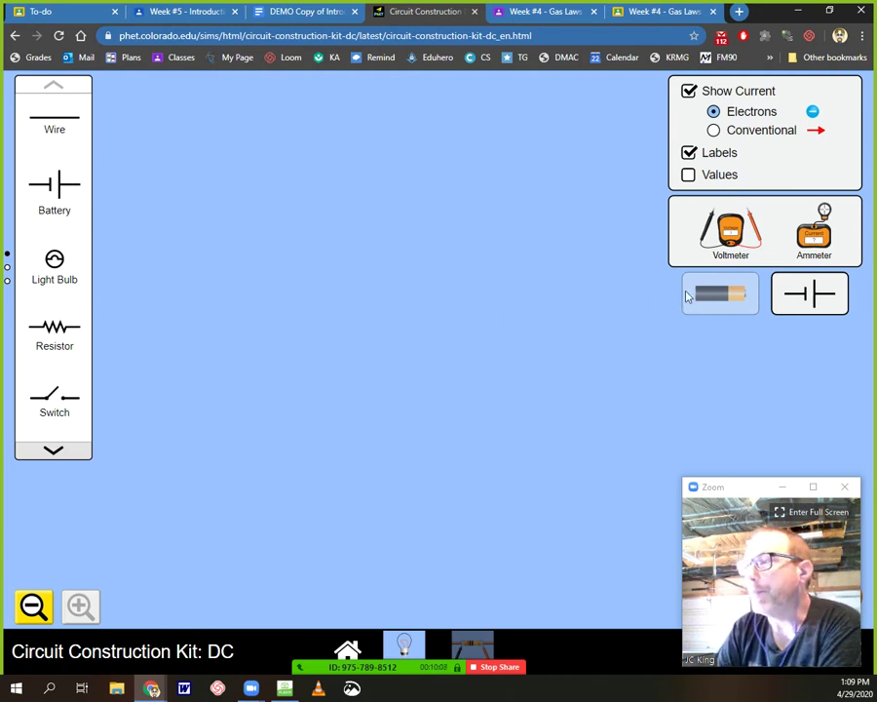
left_click(593, 294)
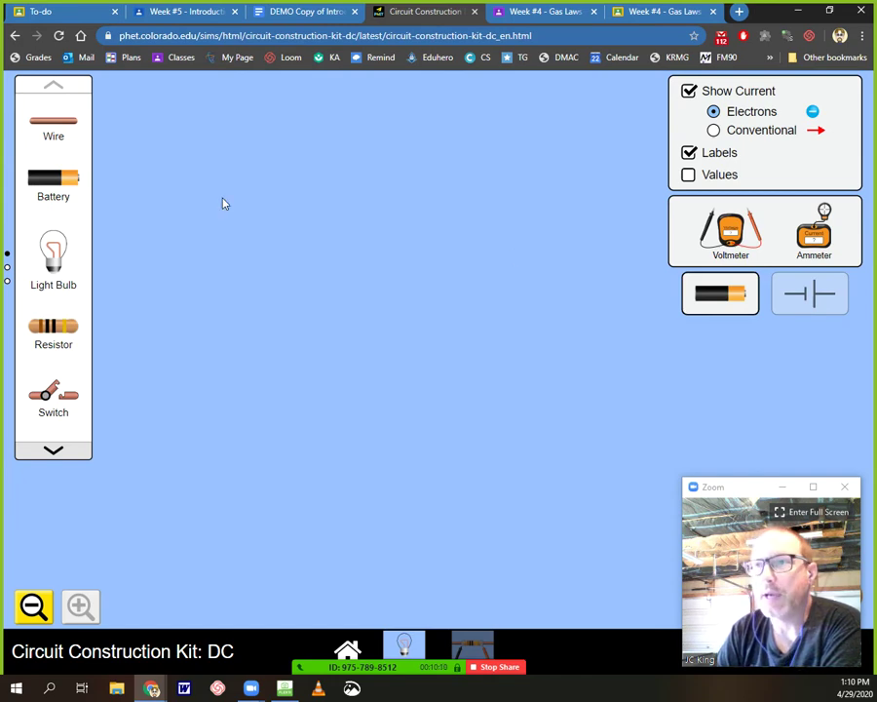
Place a battery and a light bulb, wire the bulb's base to the battery's negative end, and attach a second wire to the bulb's side contact
left_click_drag(70, 183, 330, 336)
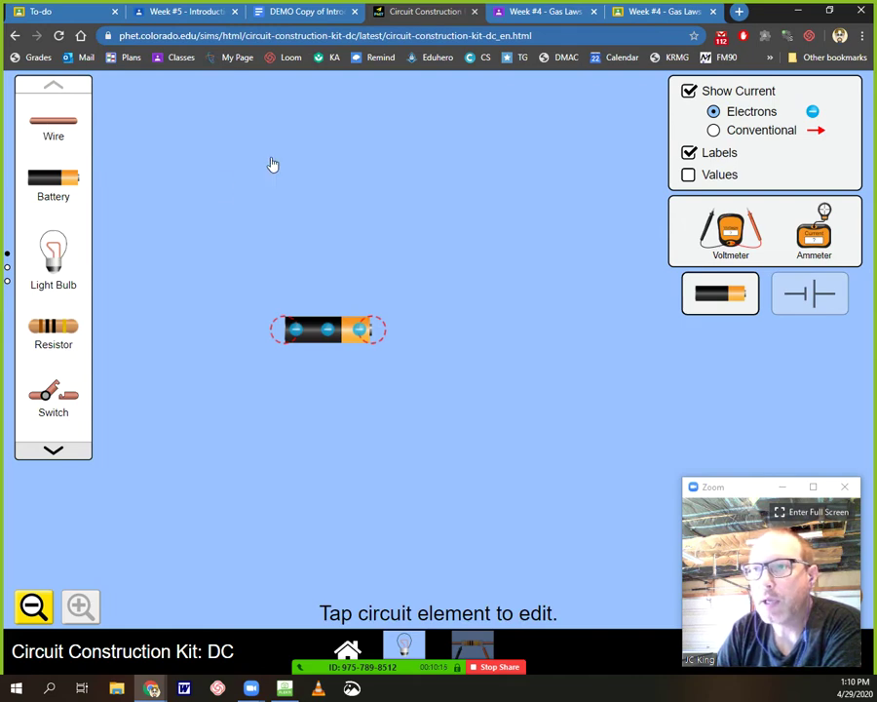
left_click_drag(53, 255, 275, 184)
left_click_drag(54, 125, 278, 198)
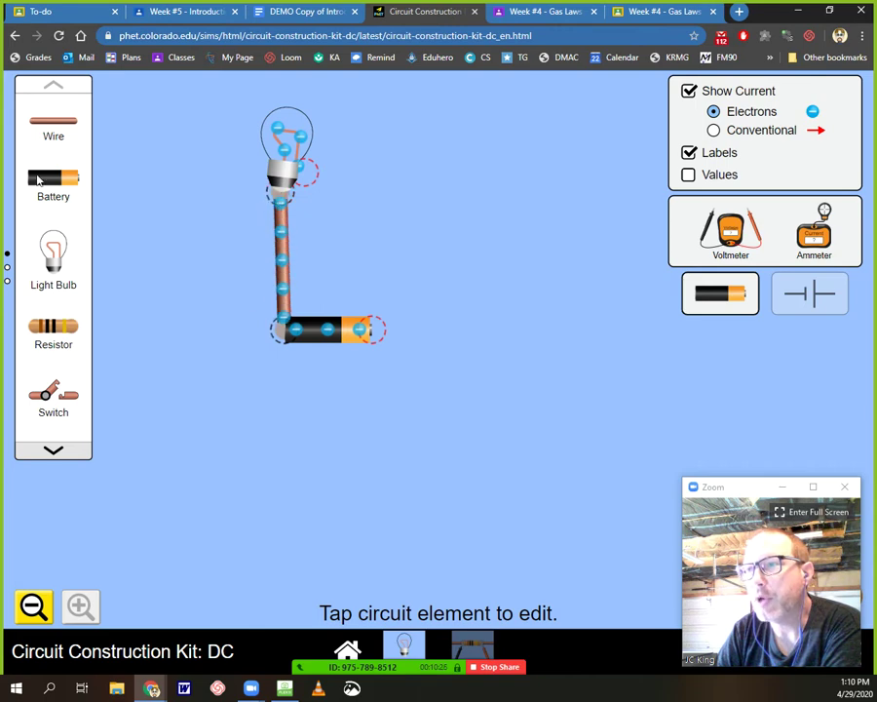
left_click_drag(52, 121, 357, 186)
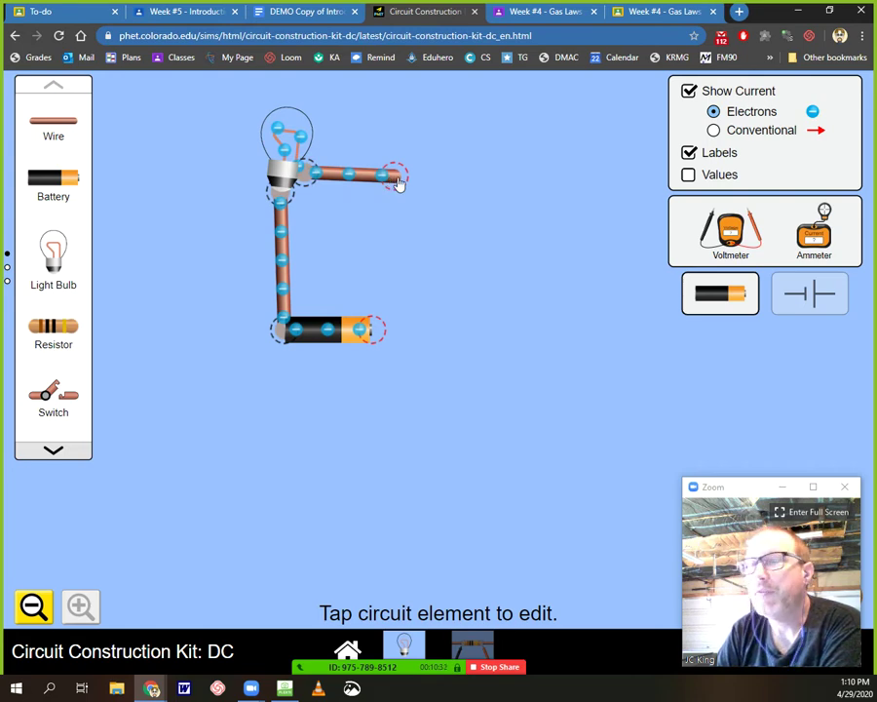
Cut the junction at the bulb's base and rejoin the vertical wire to the base
left_click(280, 196)
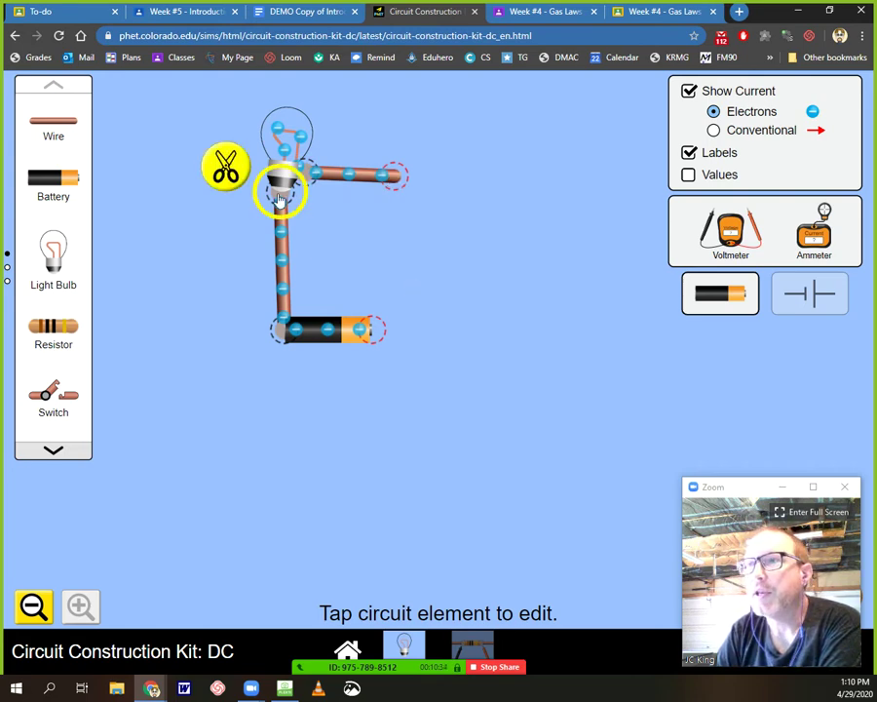
left_click(225, 172)
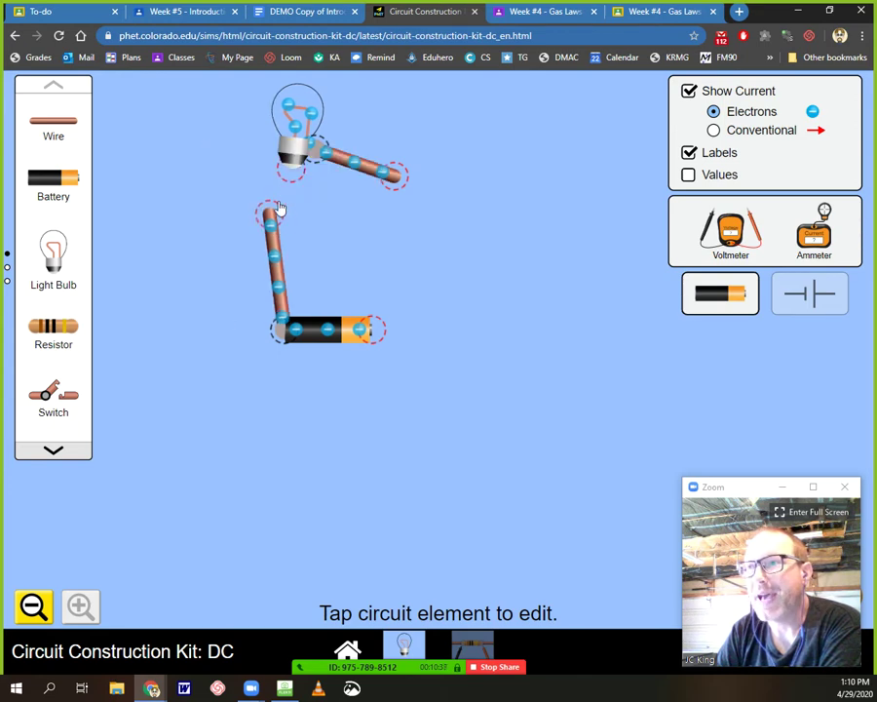
left_click_drag(278, 226, 292, 174)
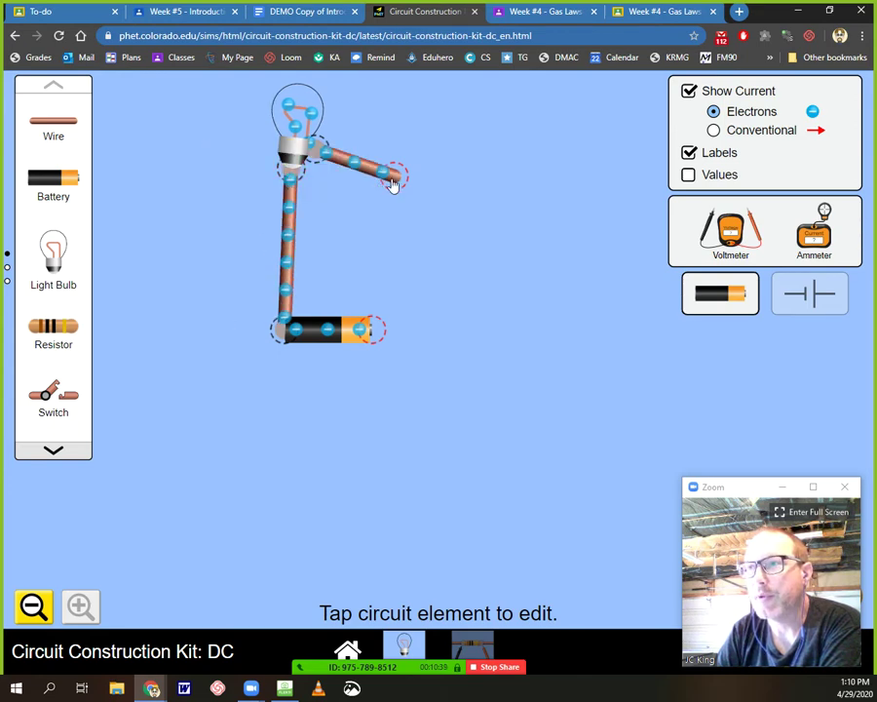
Close the circuit by joining the free wire to the battery's positive end, and space the bulb and battery farther apart
left_click_drag(394, 184, 378, 338)
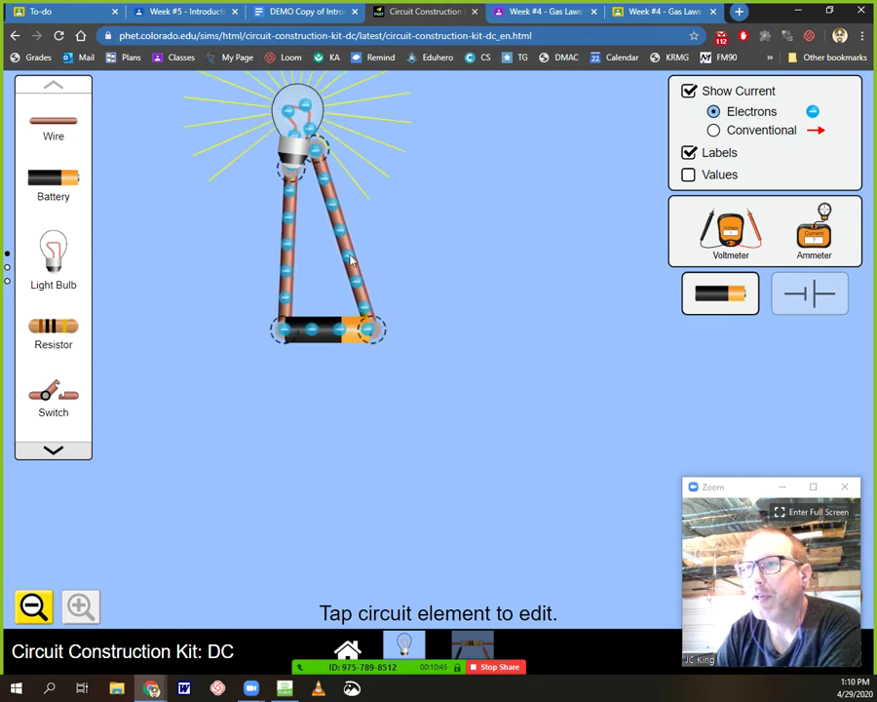
left_click(32, 606)
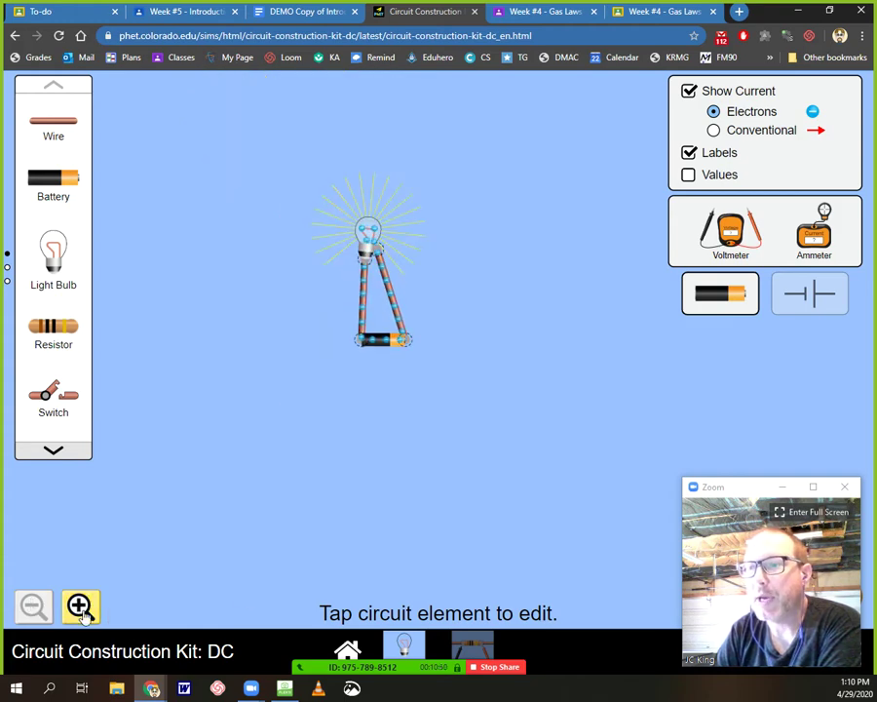
left_click(80, 608)
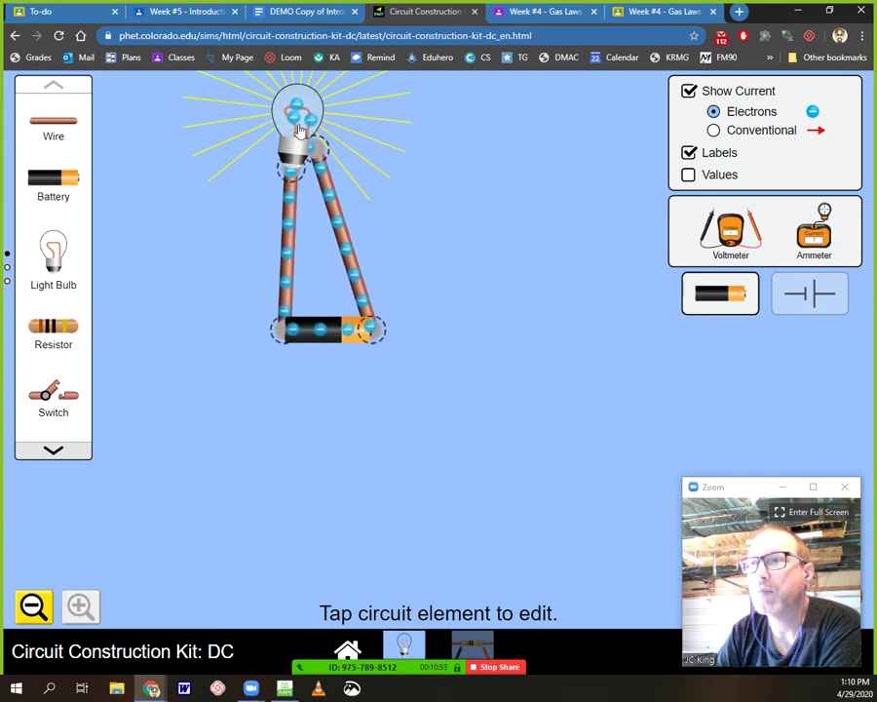
left_click_drag(300, 129, 338, 200)
left_click_drag(329, 363, 341, 477)
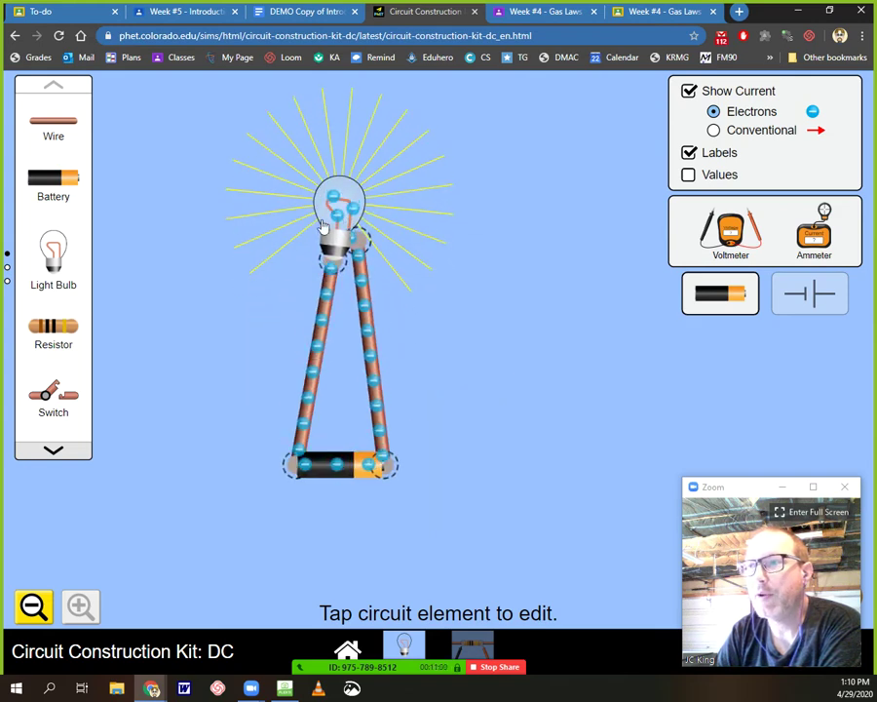
left_click_drag(317, 201, 287, 200)
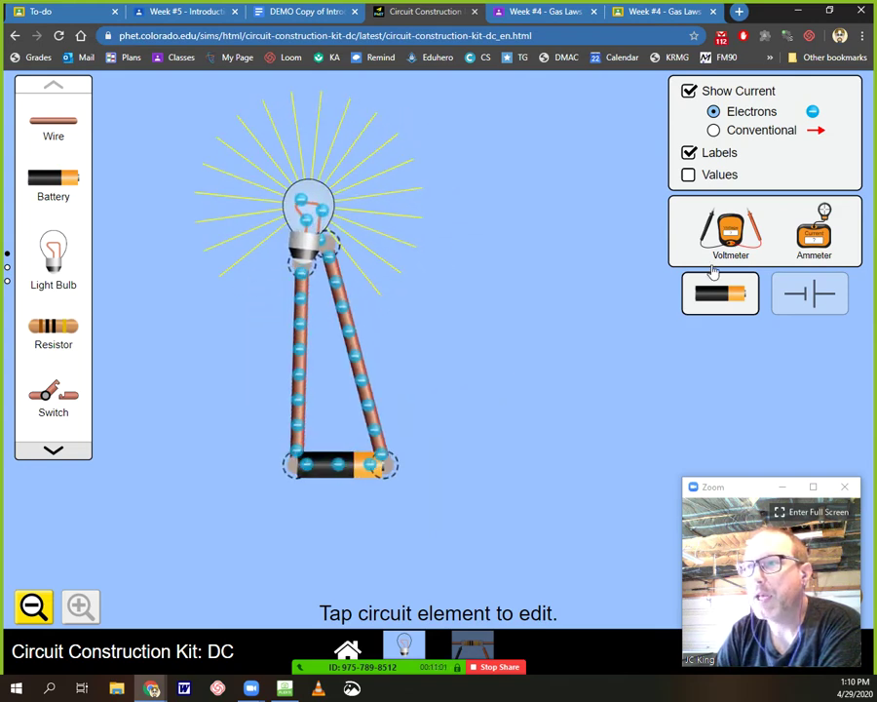
View the completed bulb circuit as a schematic diagram and return it to the pictorial view
left_click(813, 297)
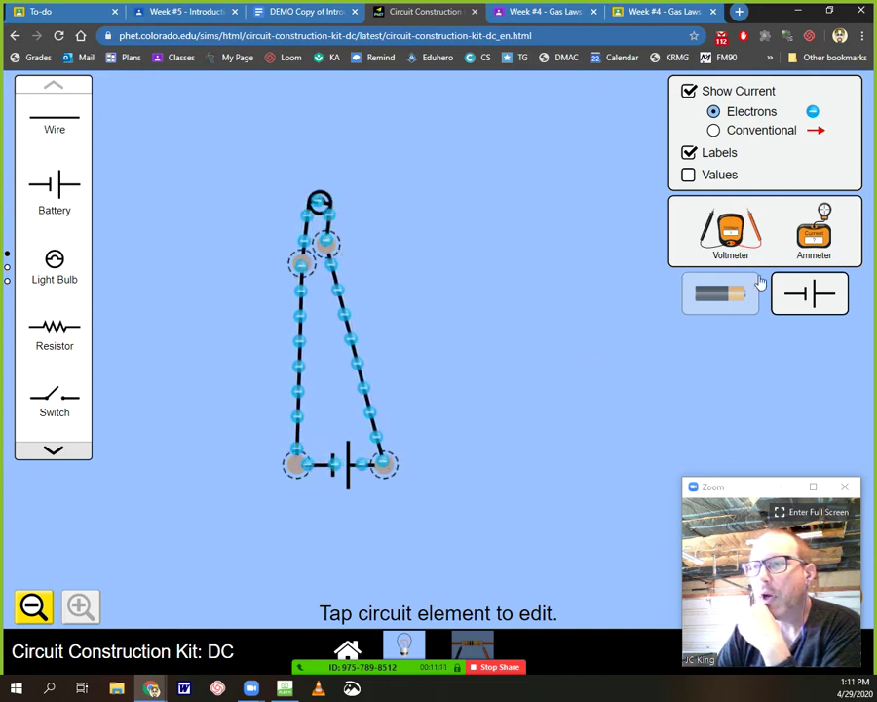
left_click(738, 301)
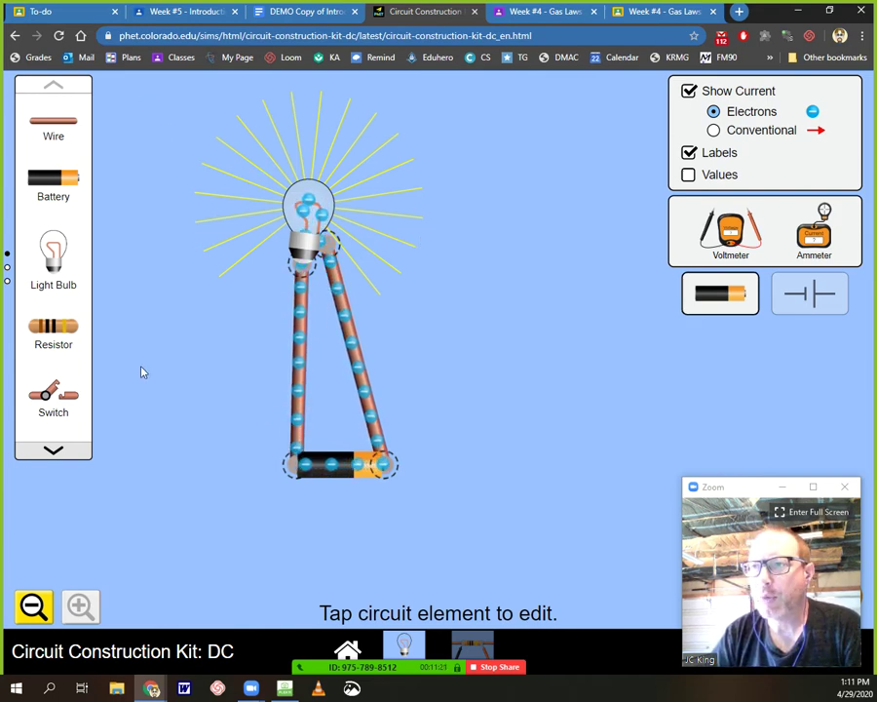
left_click(352, 688)
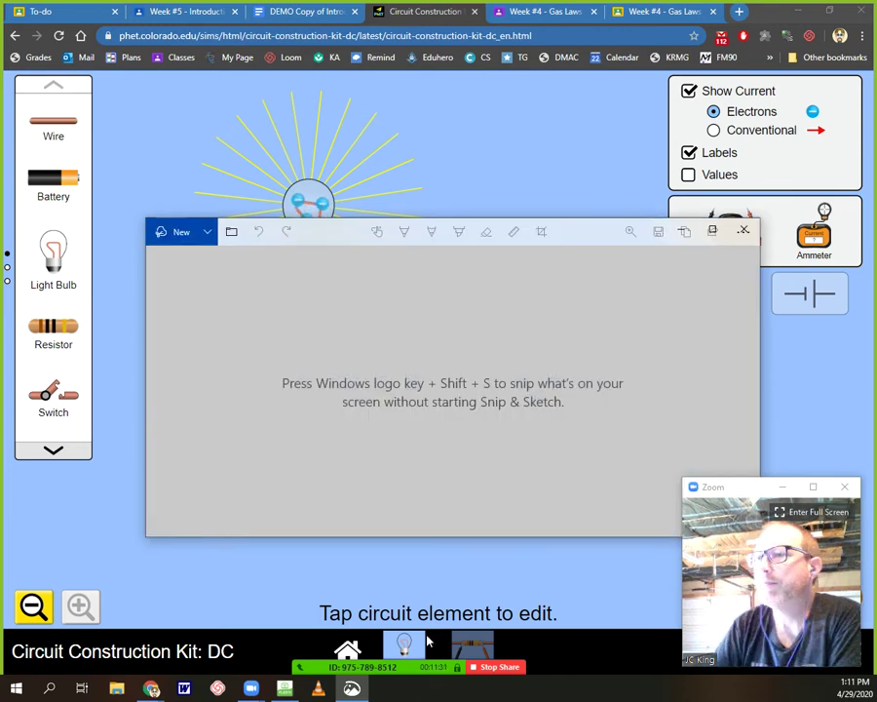
mouse_move(352, 689)
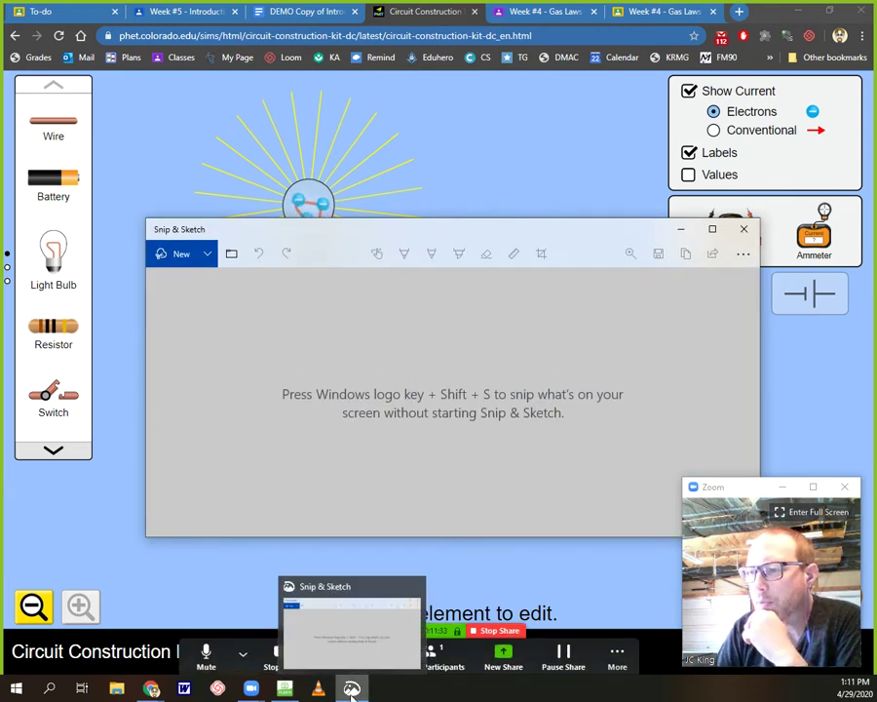
mouse_move(267, 236)
left_mouse_down()
mouse_move(273, 128)
mouse_move(287, 127)
left_mouse_up()
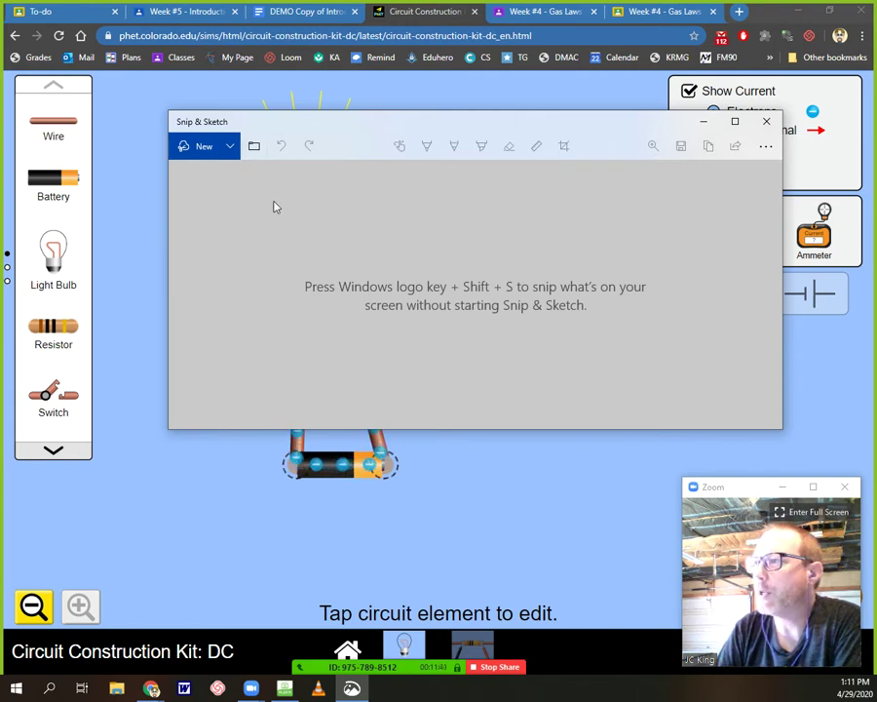
left_click(188, 147)
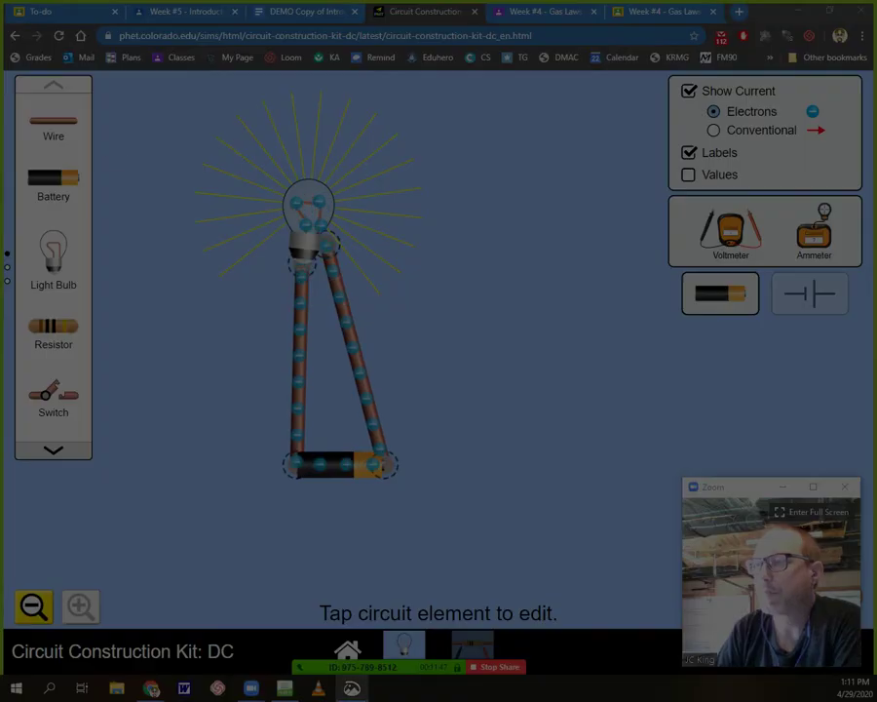
key("Escape")
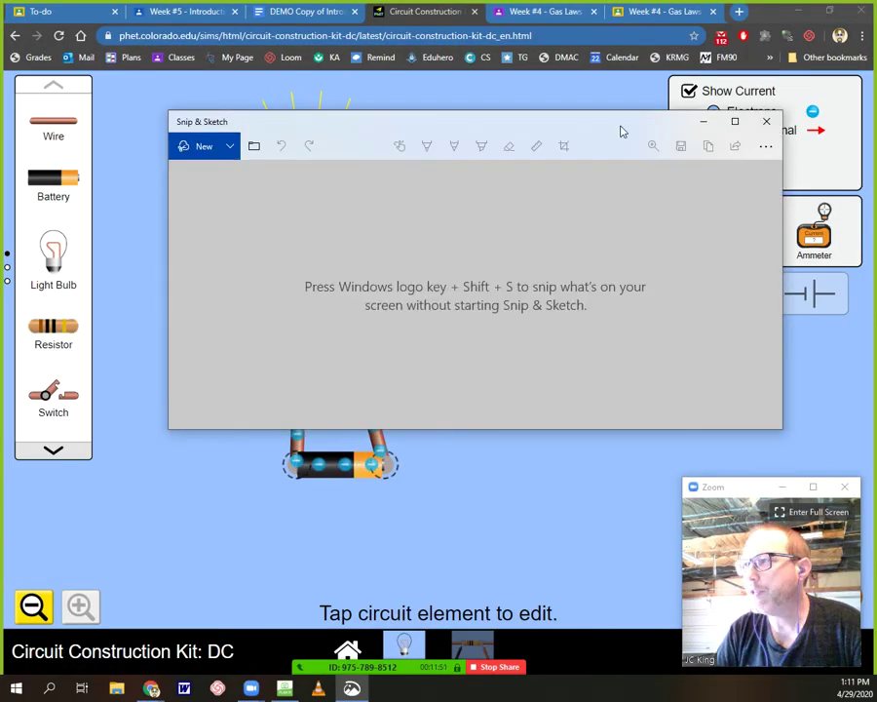
left_click(704, 122)
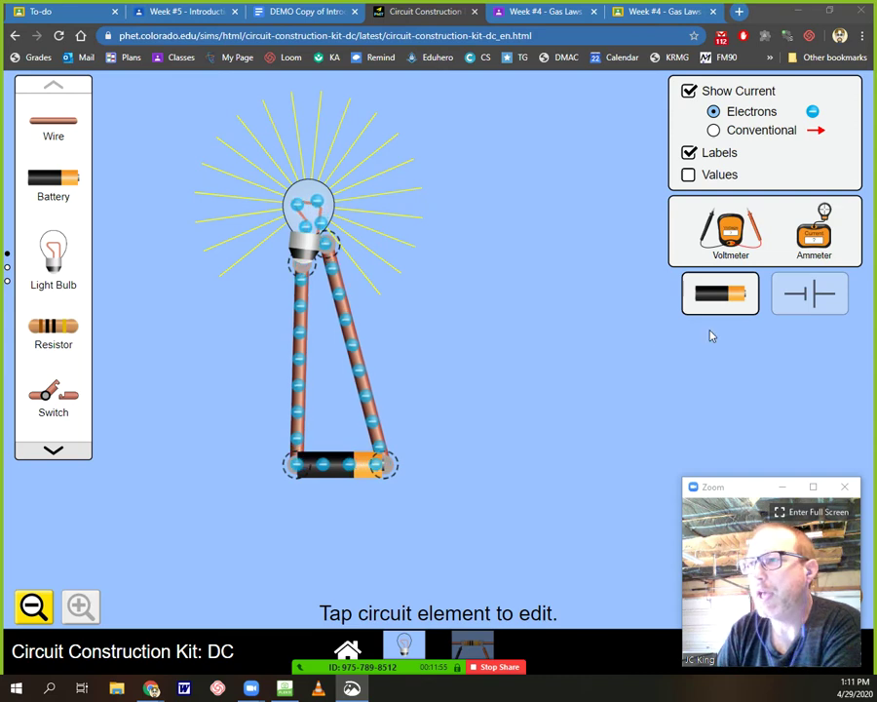
Place the ammeter beside the circuit and measure the current in the slanted wire, leaving its probe near the battery's positive end
left_click_drag(814, 231, 530, 365)
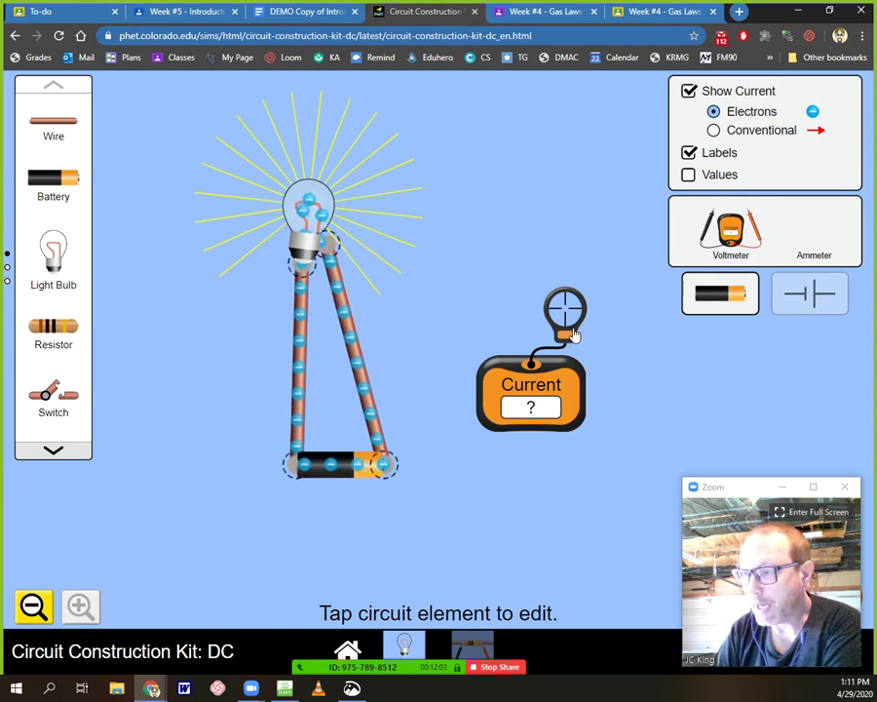
left_click_drag(573, 334, 363, 365)
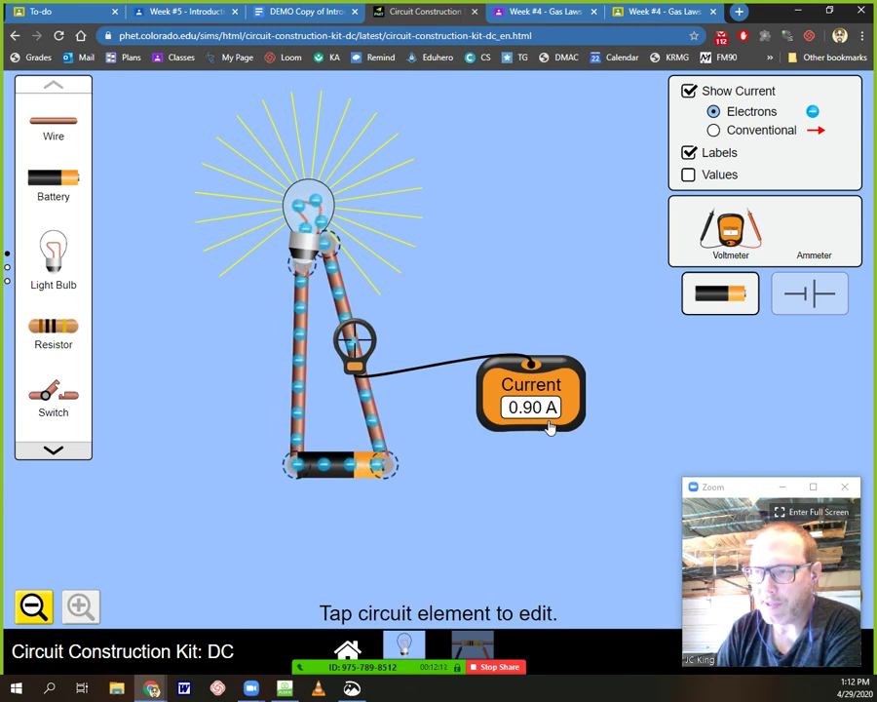
left_click_drag(360, 370, 509, 322)
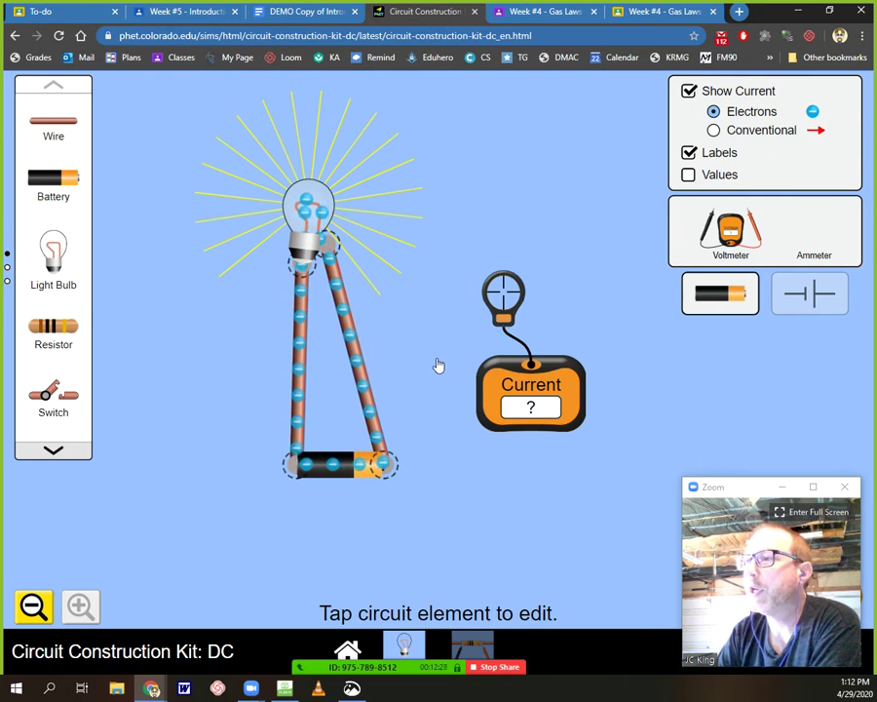
left_click_drag(504, 319, 377, 433)
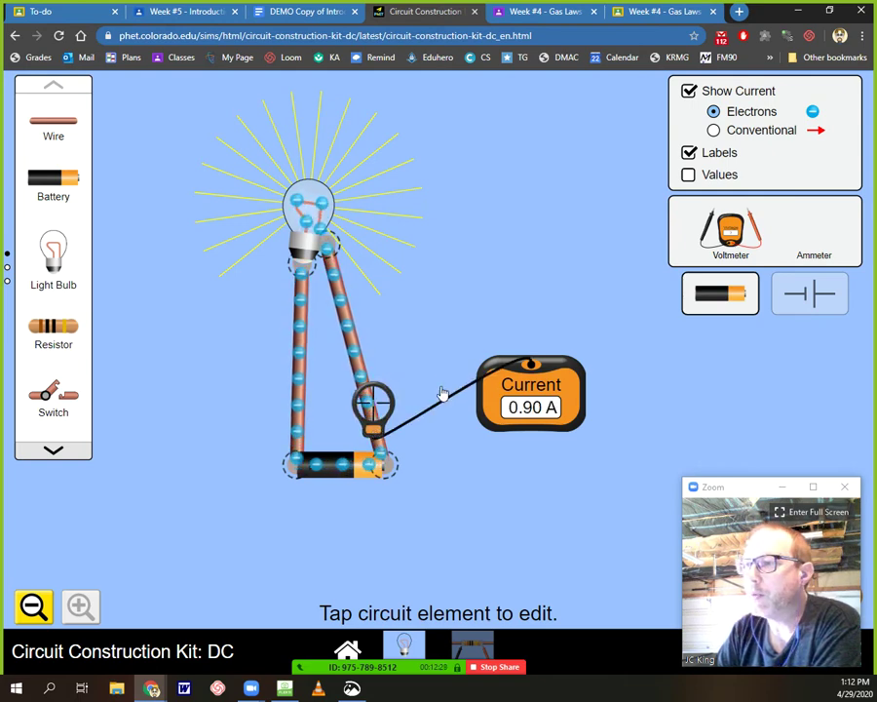
Add the voltmeter and measure the voltage between the battery's negative end and the bulb's side contact, using the black and red probes respectively
left_click_drag(731, 231, 538, 237)
left_click_drag(444, 222, 274, 544)
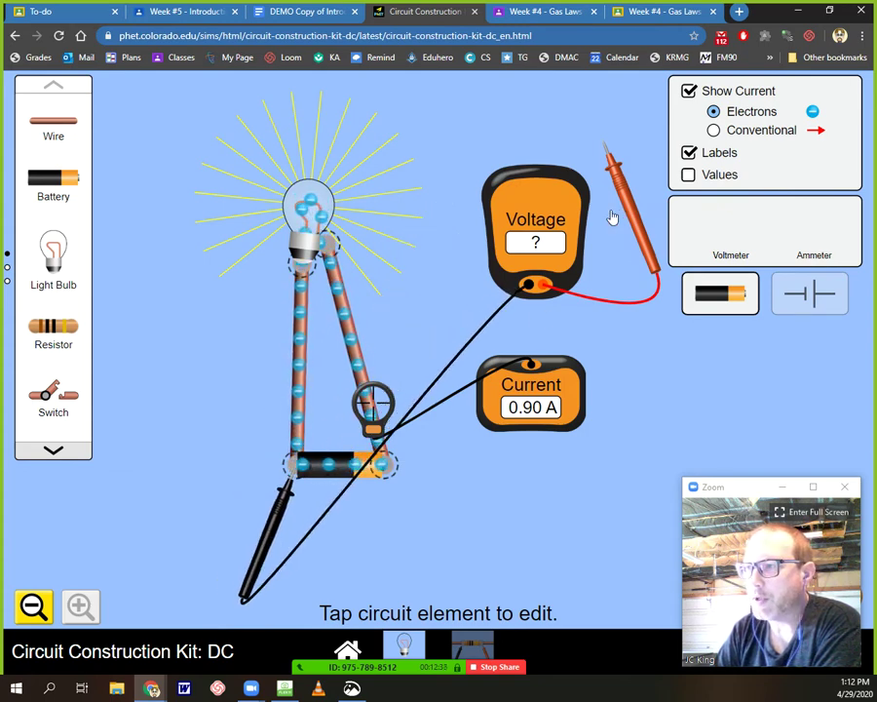
left_click_drag(613, 220, 292, 362)
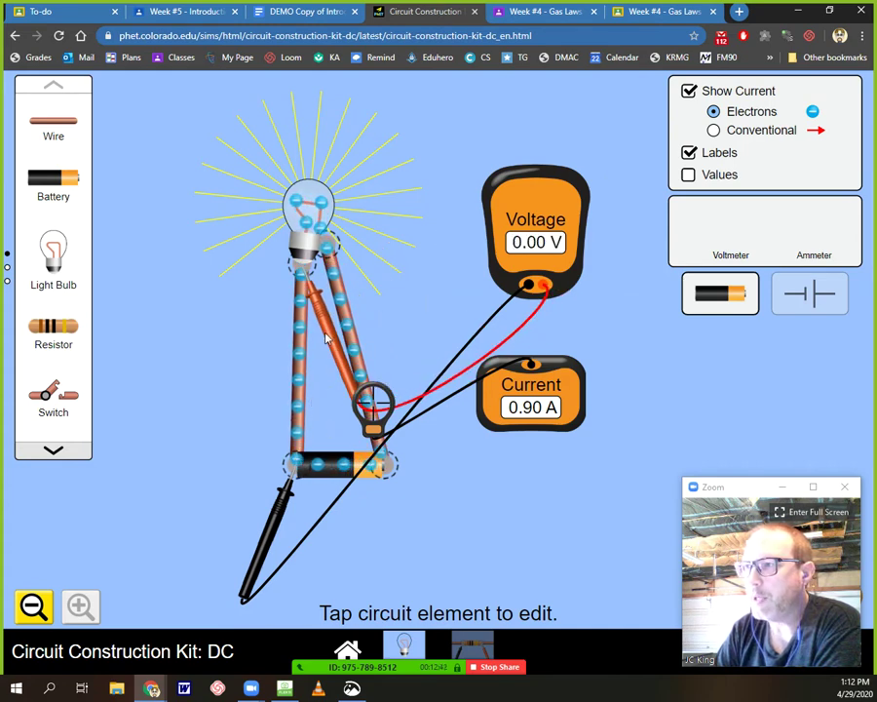
left_click_drag(330, 334, 356, 315)
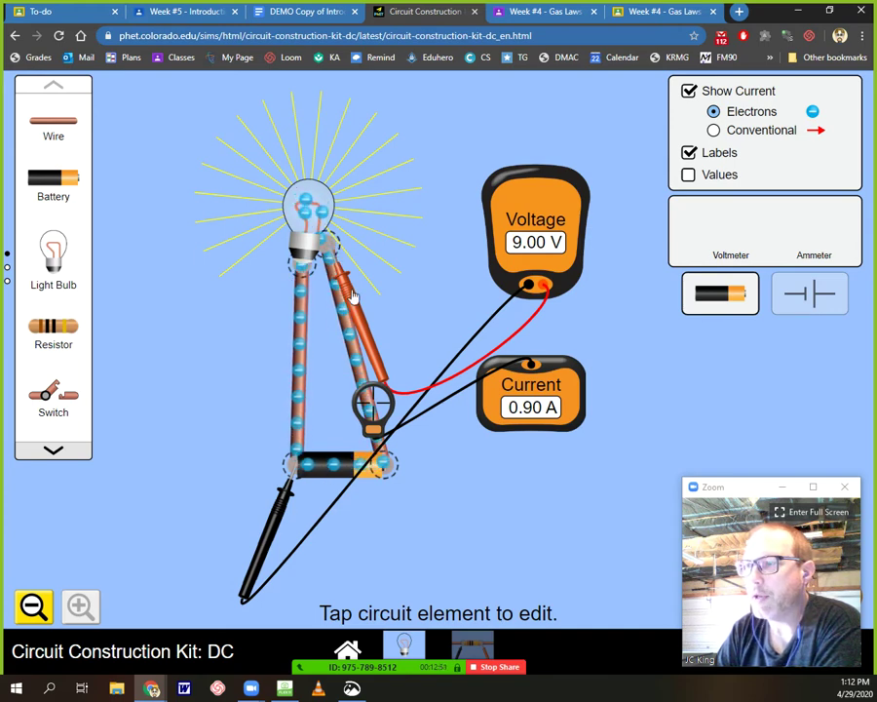
Slide the voltmeter's red probe down the slanted wire, capture the circuit and both meters in Snip & Sketch, and copy the snip
left_click_drag(353, 295, 355, 339)
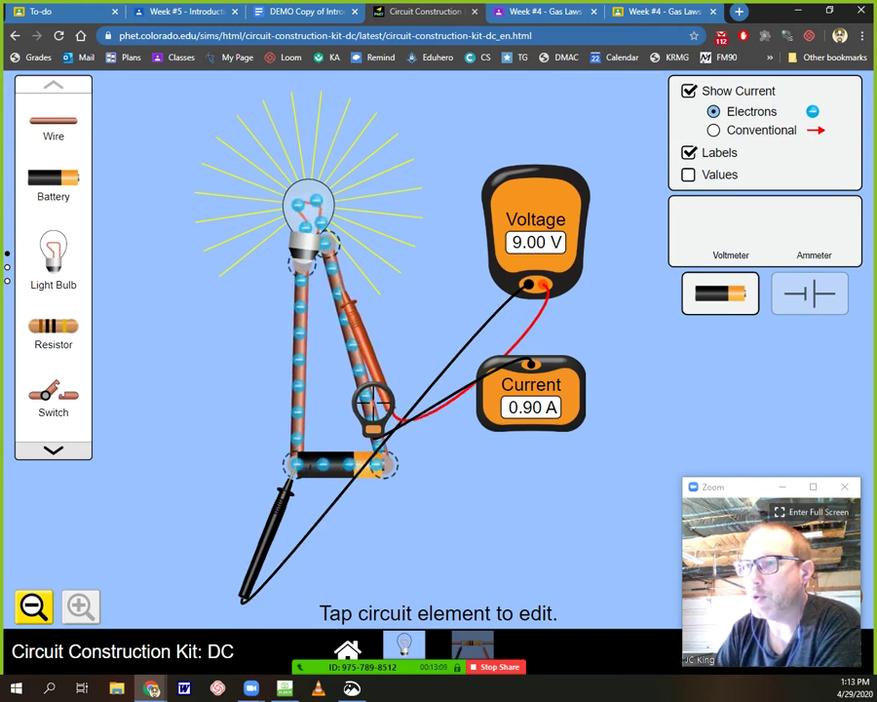
left_click(351, 688)
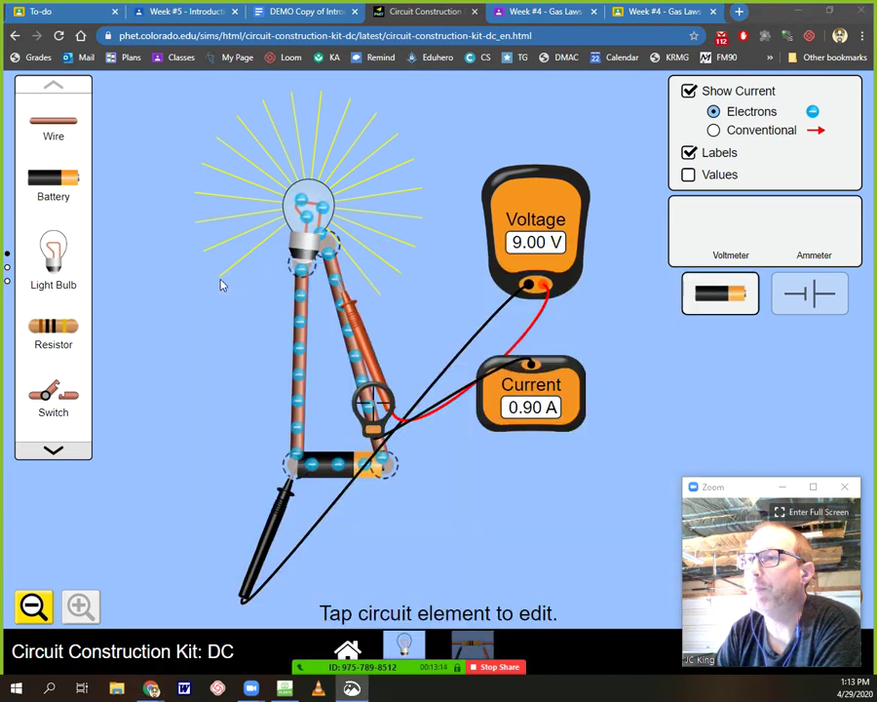
left_click(227, 282)
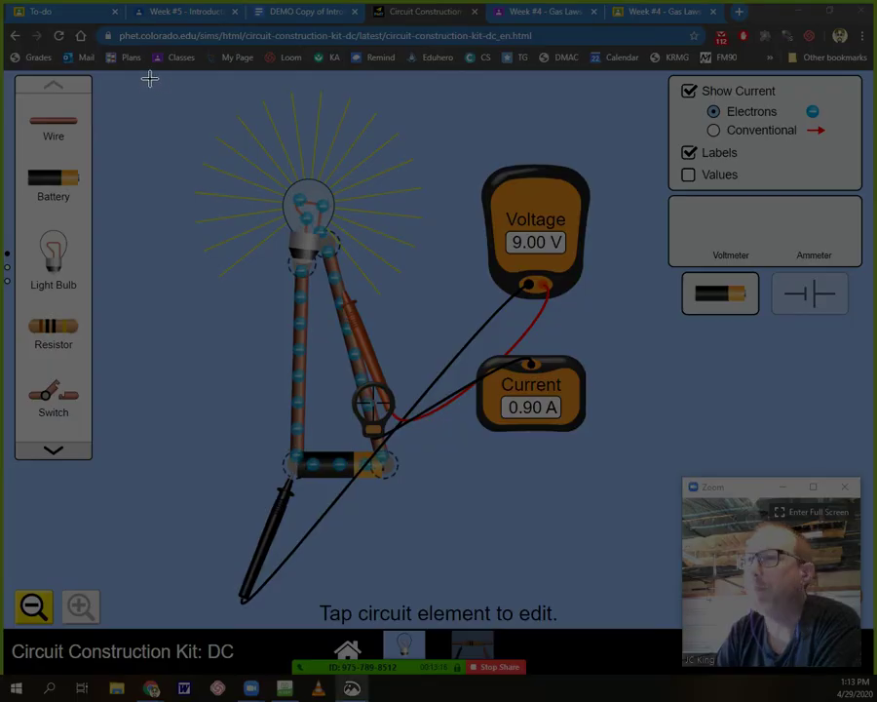
left_click_drag(149, 79, 619, 613)
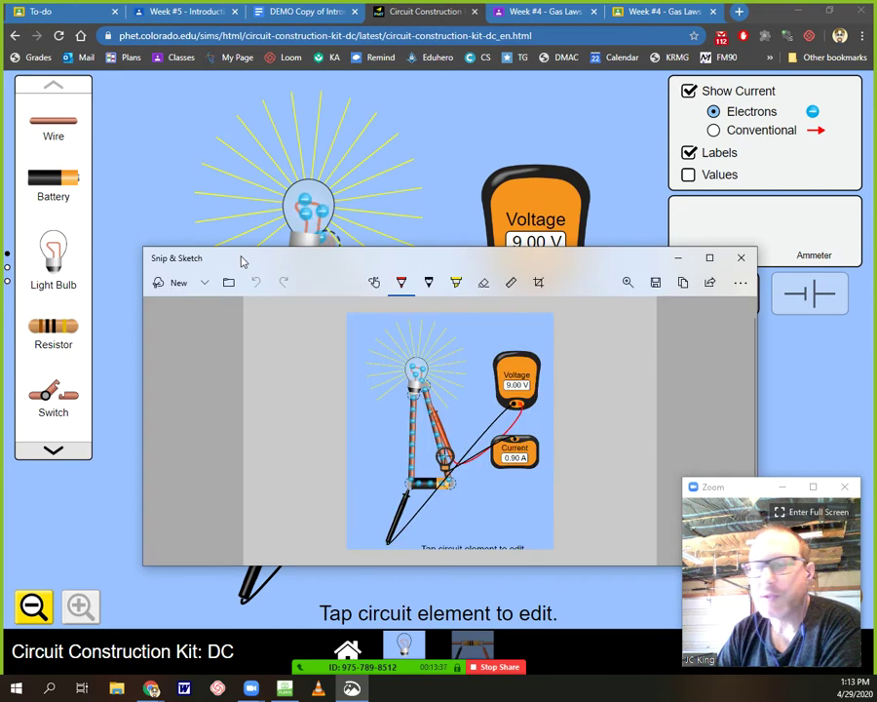
left_click_drag(235, 263, 200, 103)
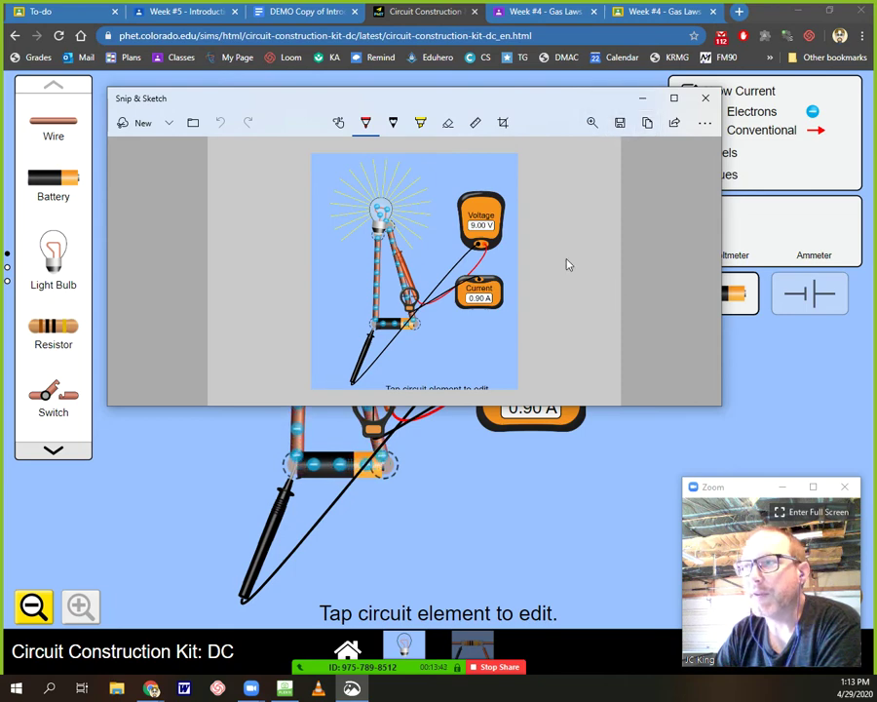
left_click(648, 125)
Paste the snip into the blank area below item 3c of the Google Docs lab document and shrink it to about 1.3 inches wide
left_click(295, 13)
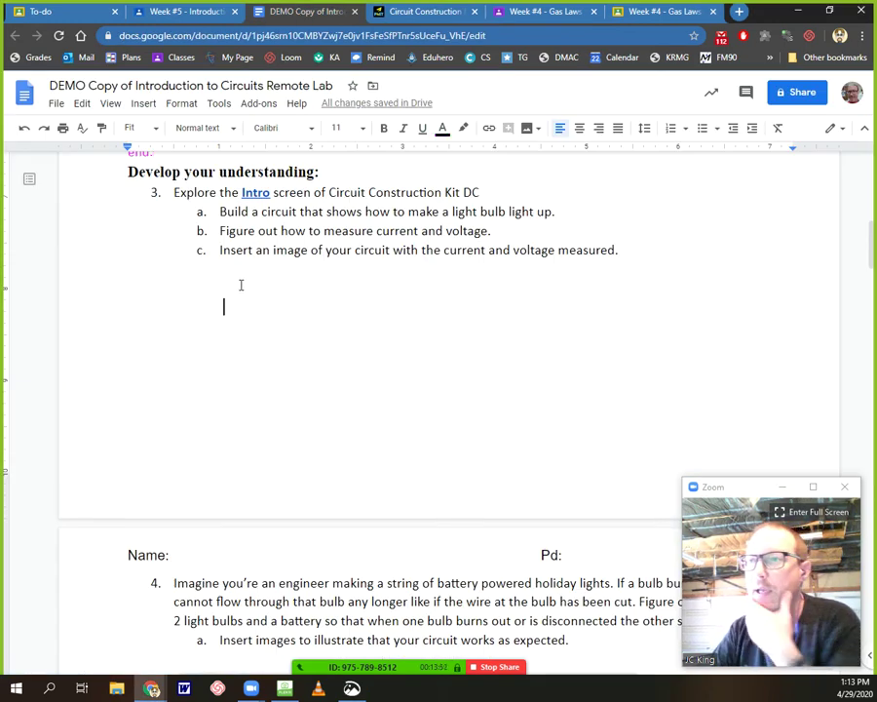
key("ctrl+v")
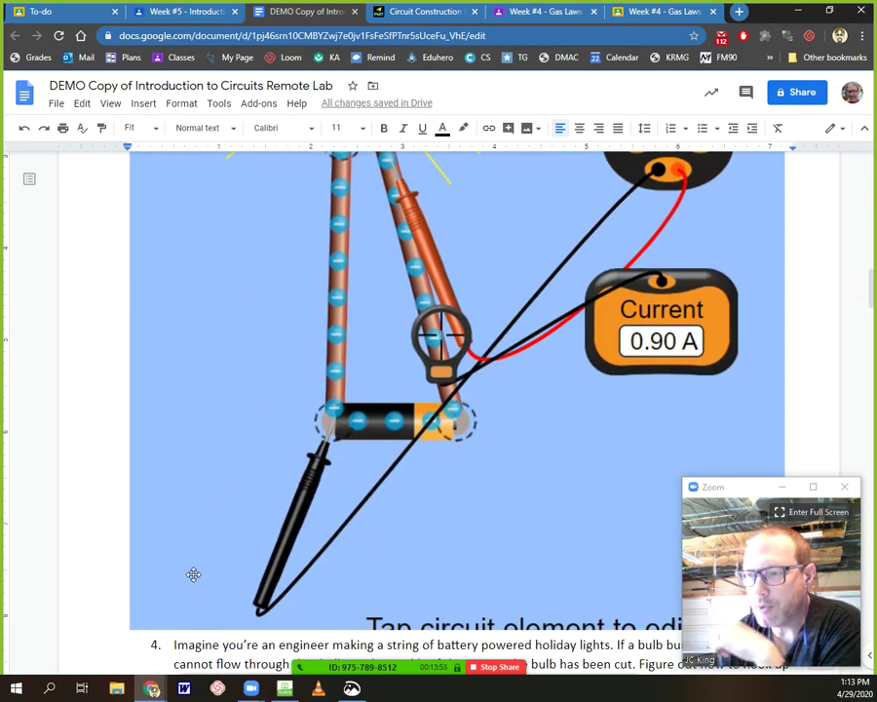
left_click(128, 630)
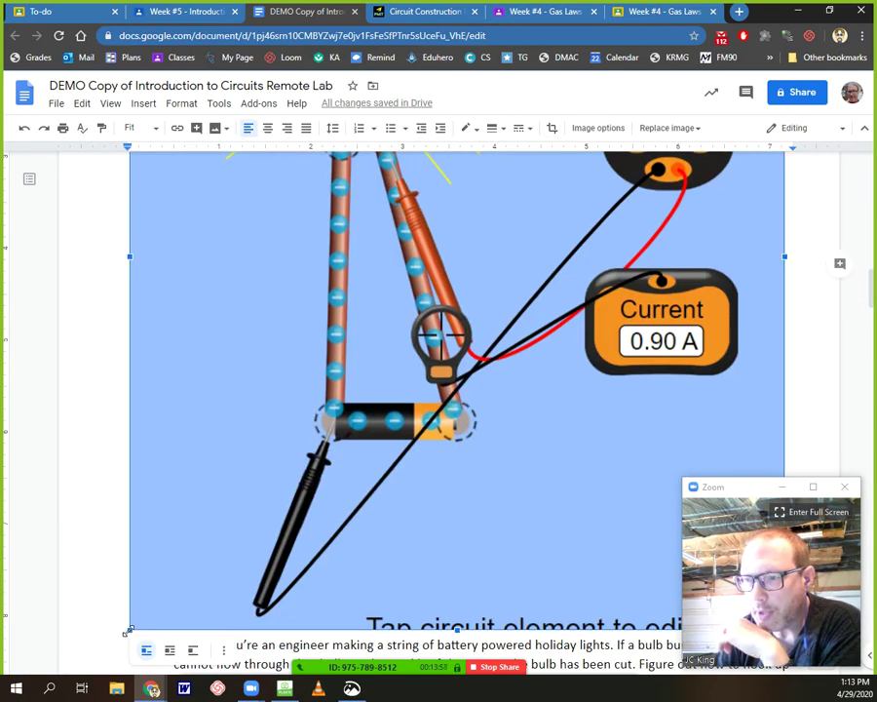
left_click_drag(129, 630, 465, 231)
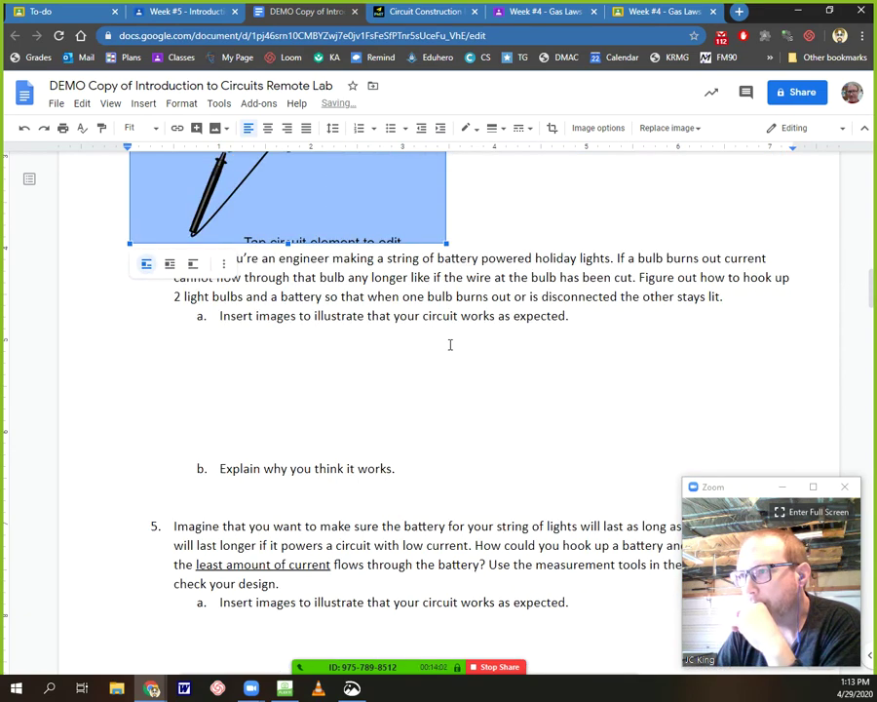
scroll(450, 344, "up", 5)
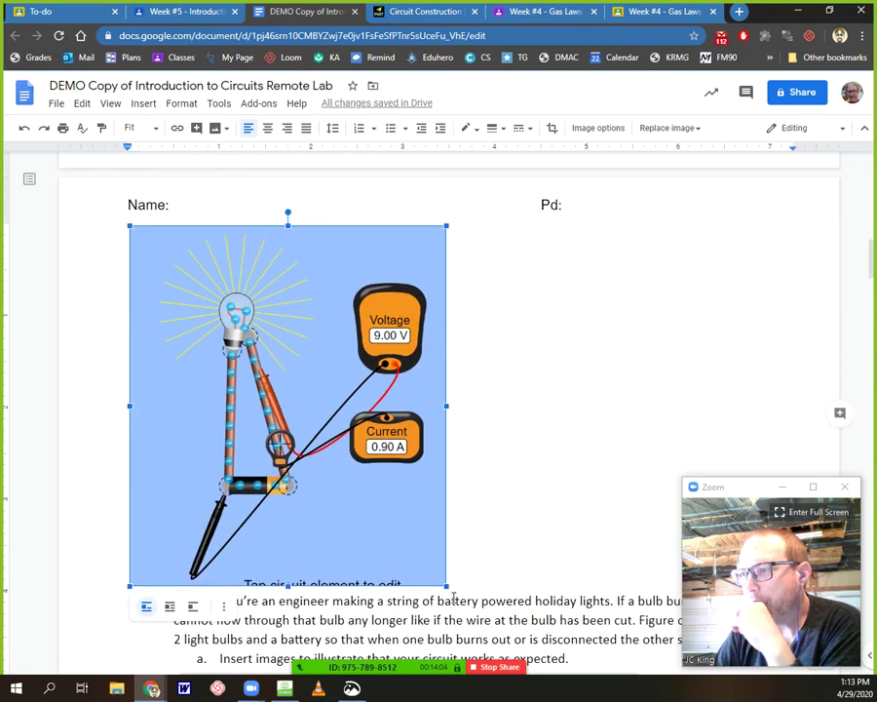
left_click_drag(440, 581, 372, 471)
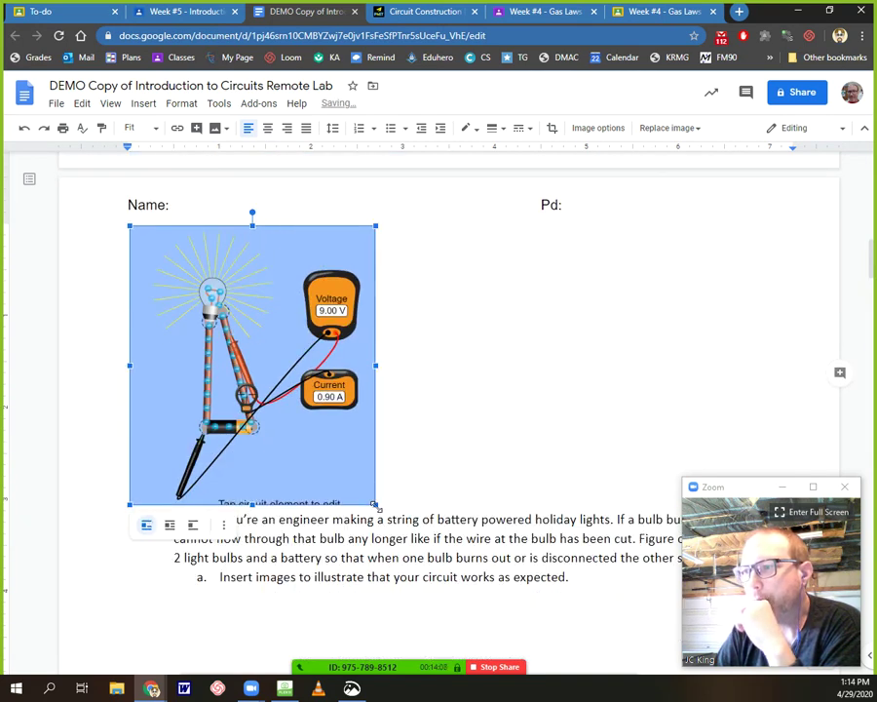
left_click_drag(375, 505, 360, 279)
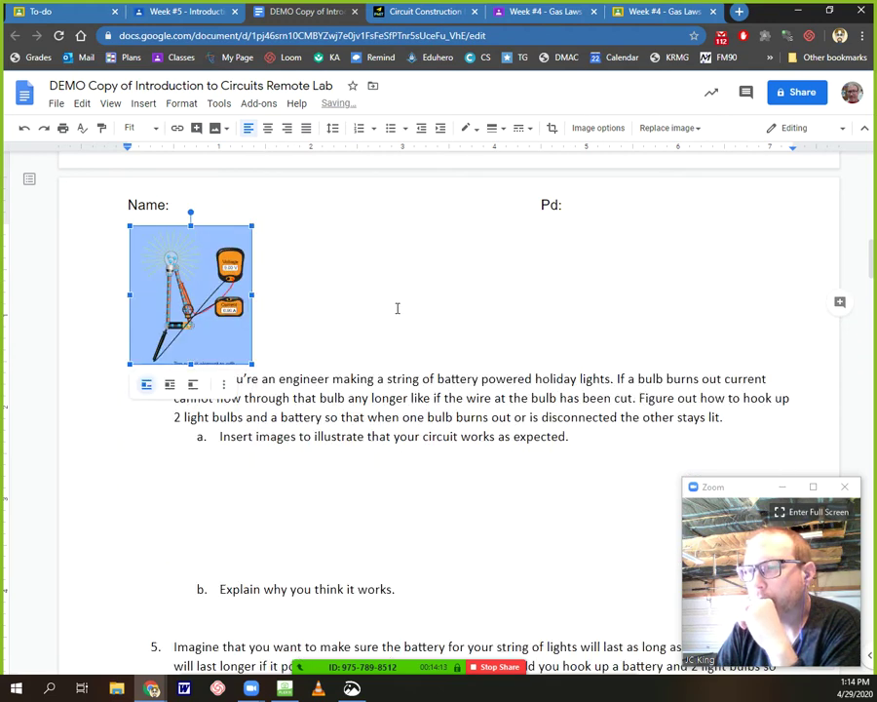
Stretch the pasted circuit image horizontally to about 2.1 inches wide, keeping its height
scroll(397, 308, "up", 3)
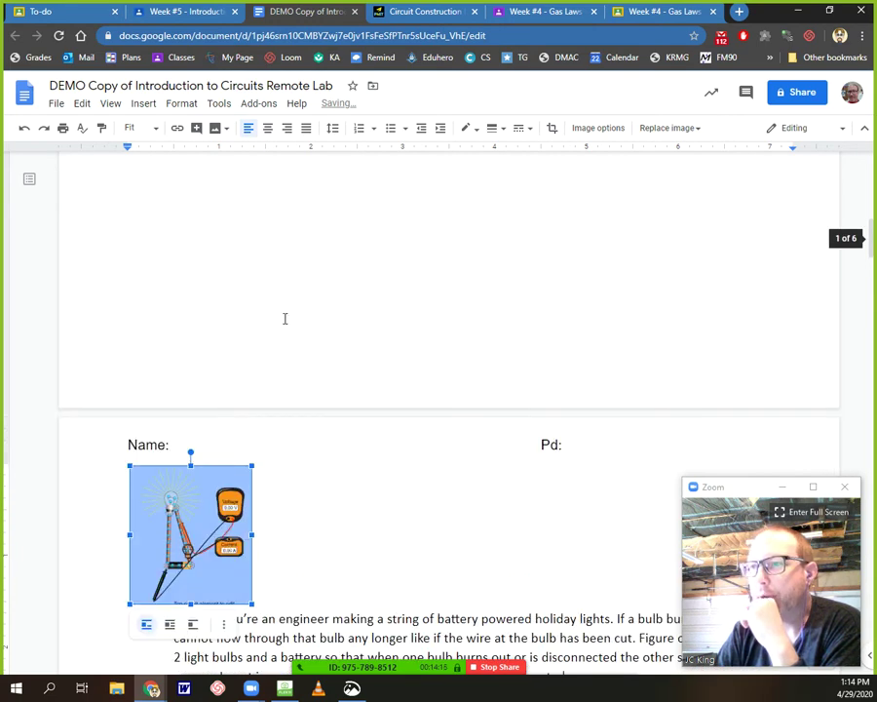
left_click(276, 296)
scroll(285, 472, "up", 2)
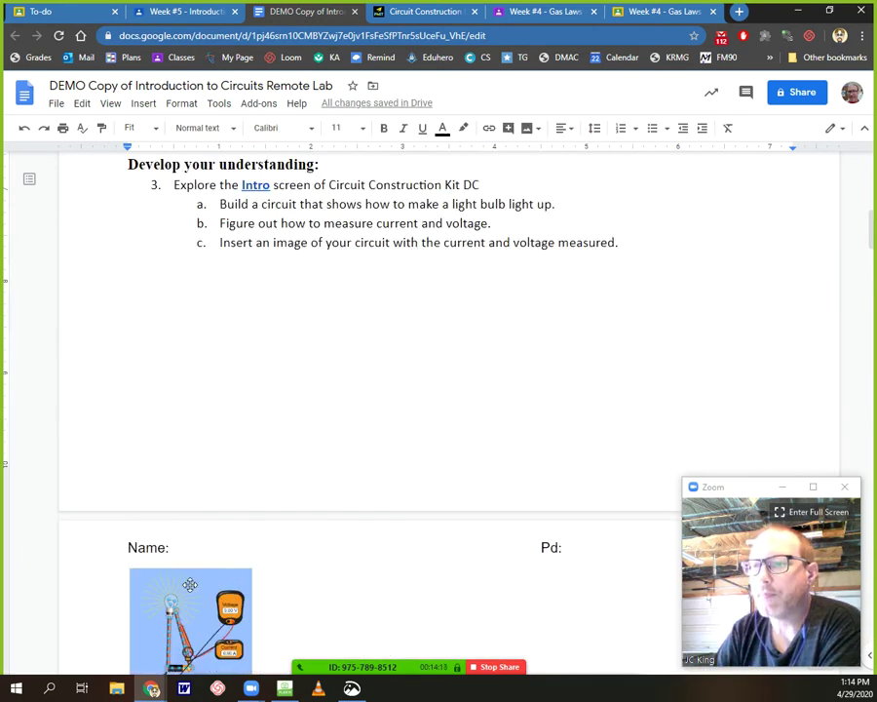
left_click(269, 304)
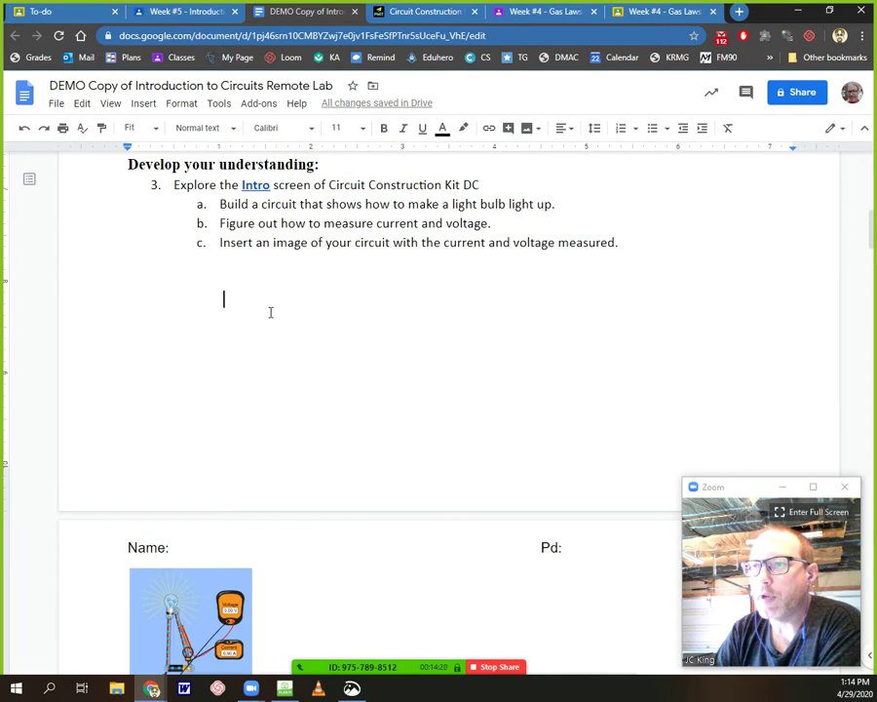
key("Delete")
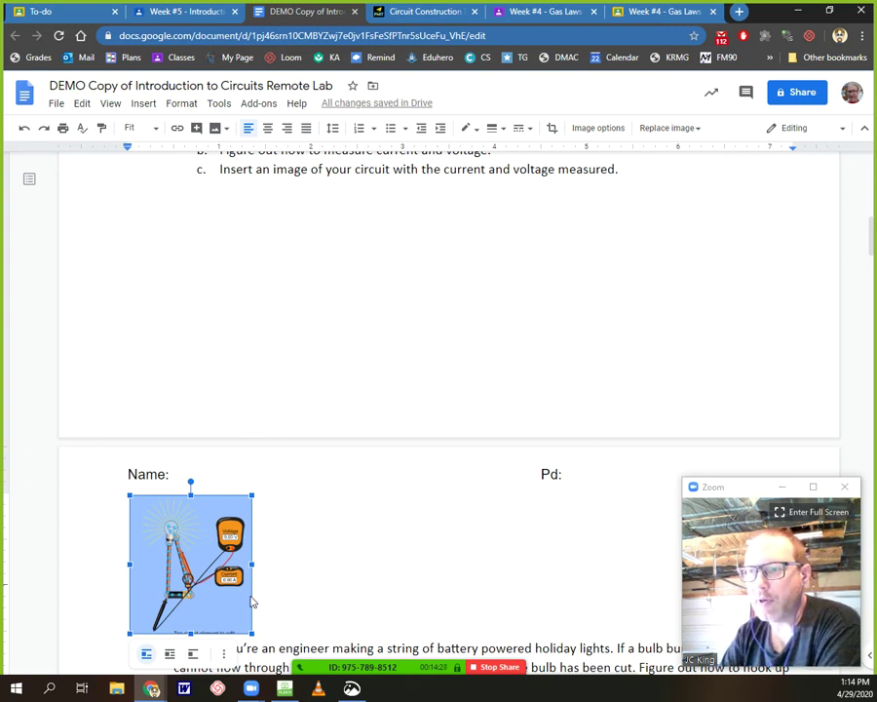
left_click_drag(258, 564, 332, 571)
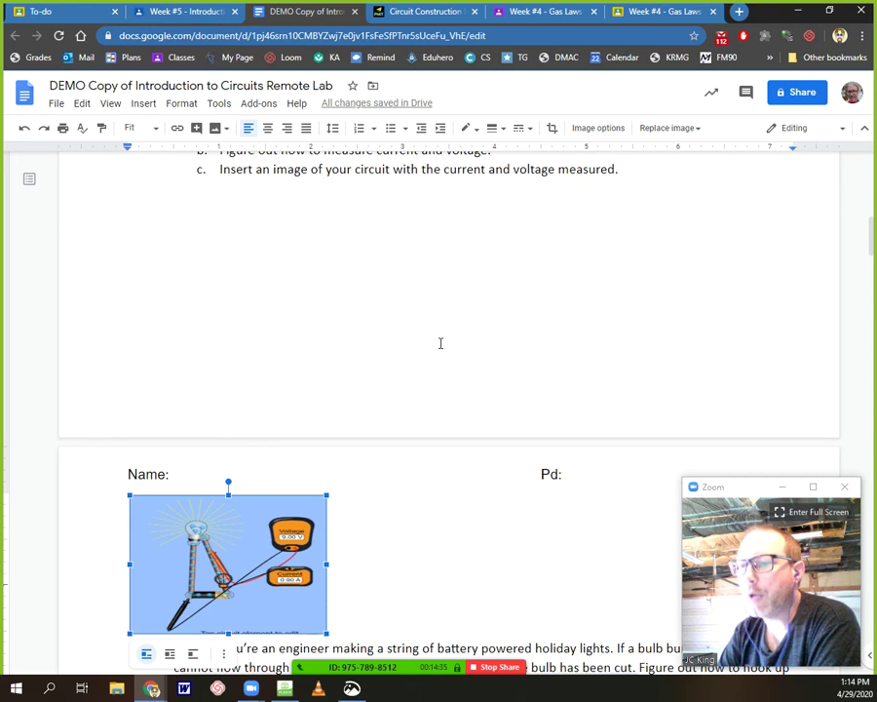
Move the circuit image from the second page to directly after the text of item 3c
scroll(440, 343, "down", 3)
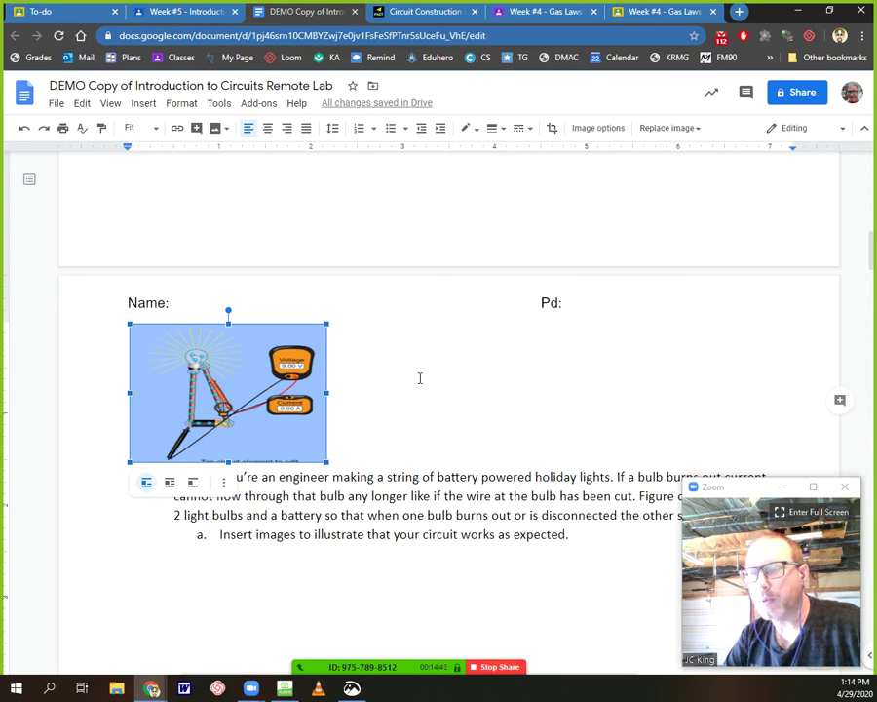
key("Delete")
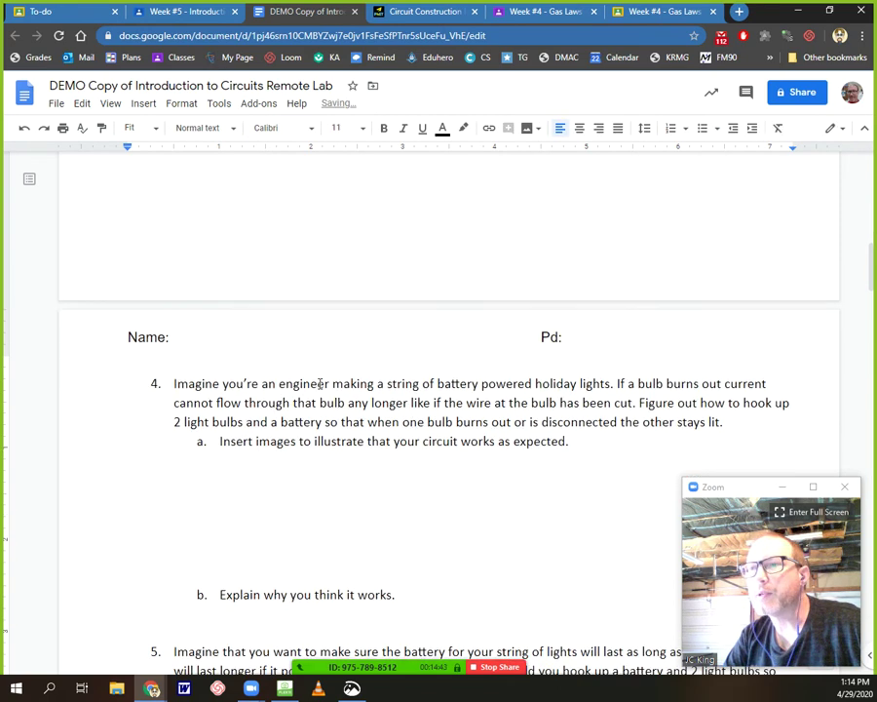
scroll(216, 366, "up", 3)
scroll(216, 366, "up", 2)
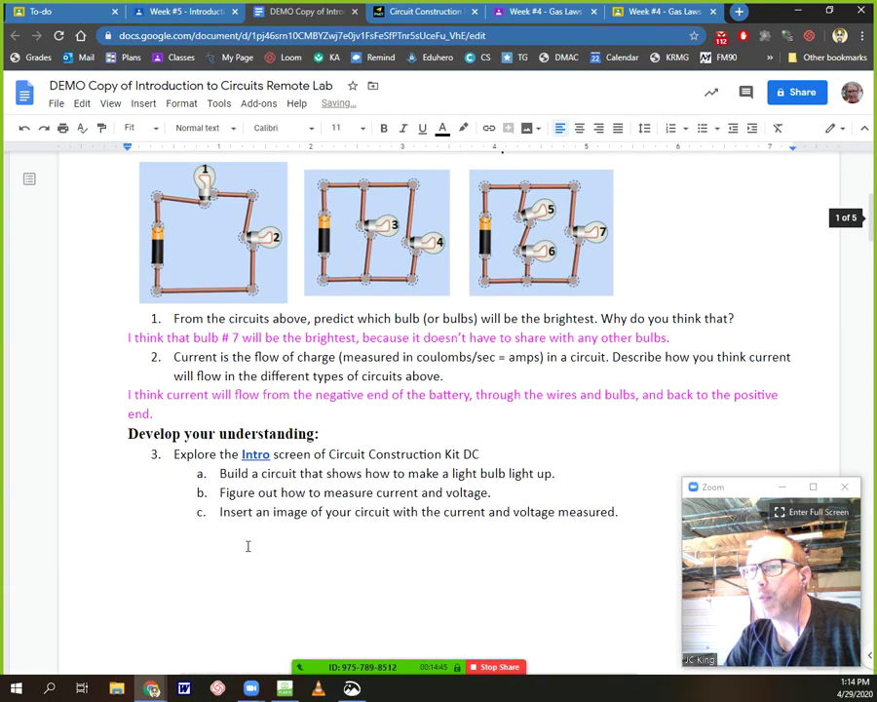
left_click(639, 517)
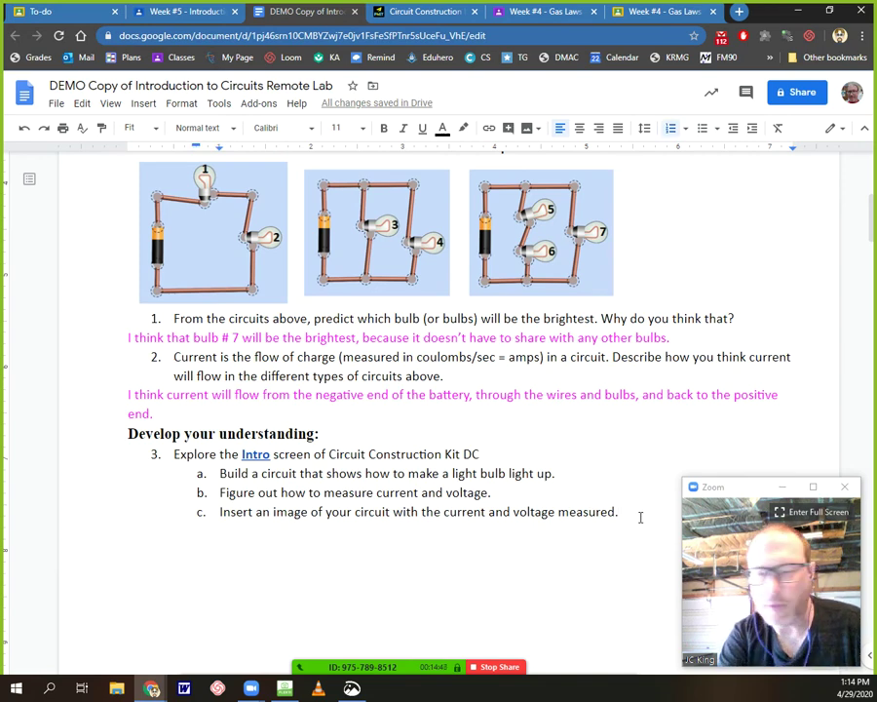
key("ctrl+v")
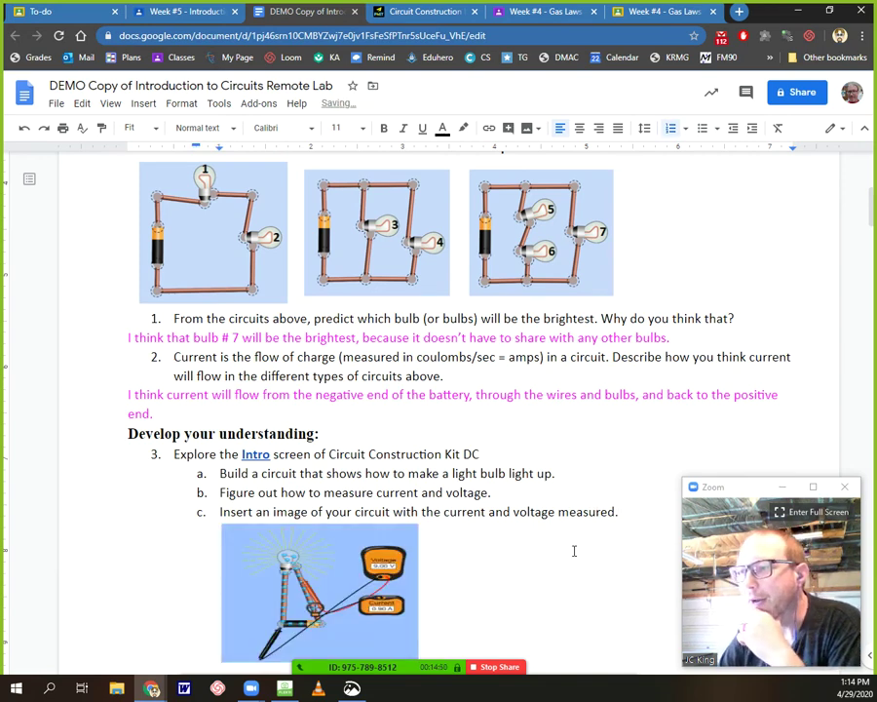
Resize the circuit image under item 3c to about 2 inches wide and 1.8 inches tall
scroll(574, 549, "down", 2)
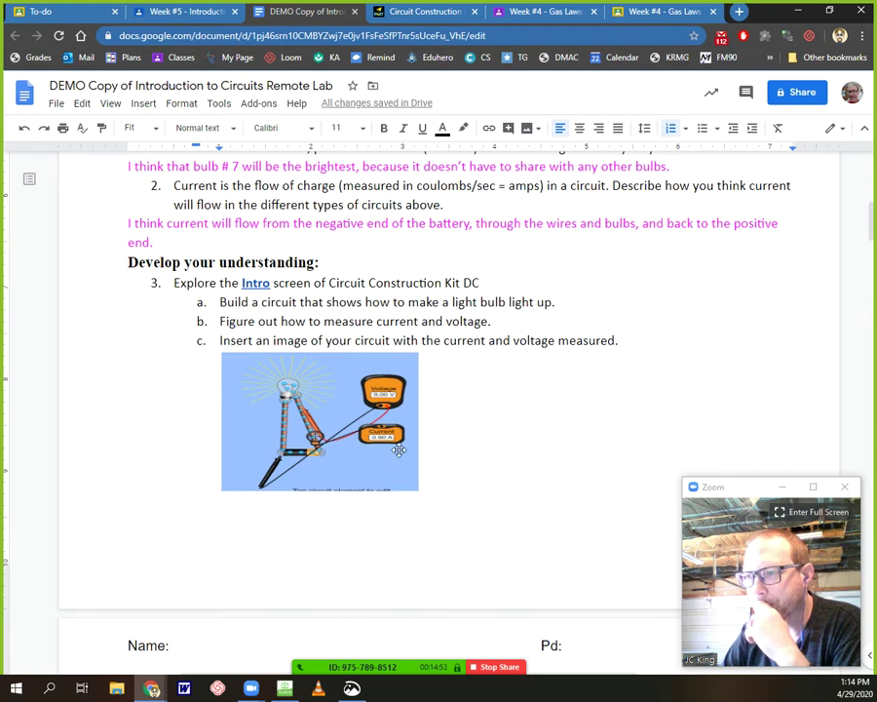
left_click(411, 485)
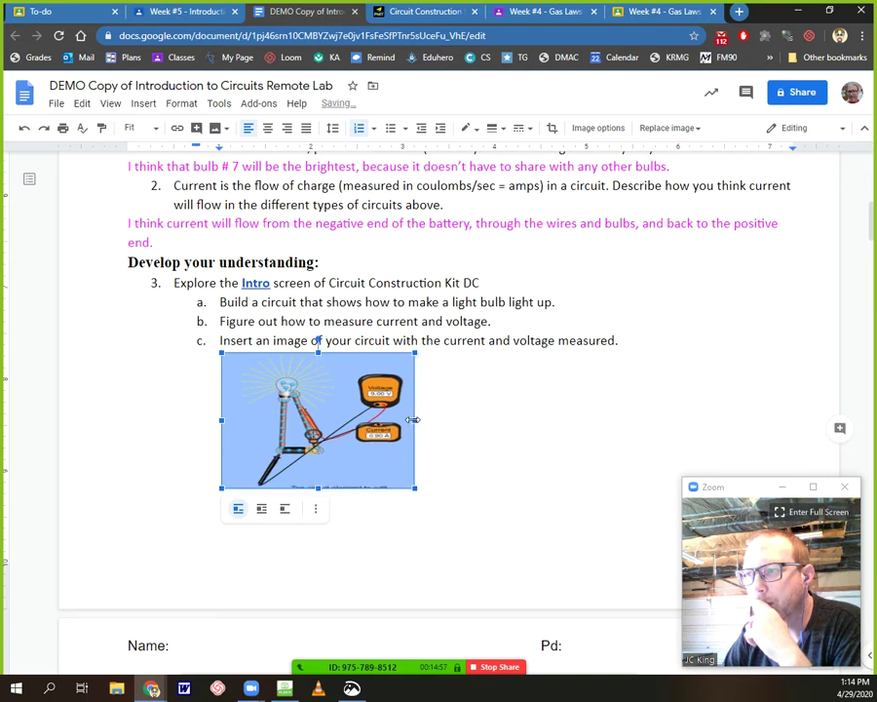
left_click_drag(413, 419, 370, 489)
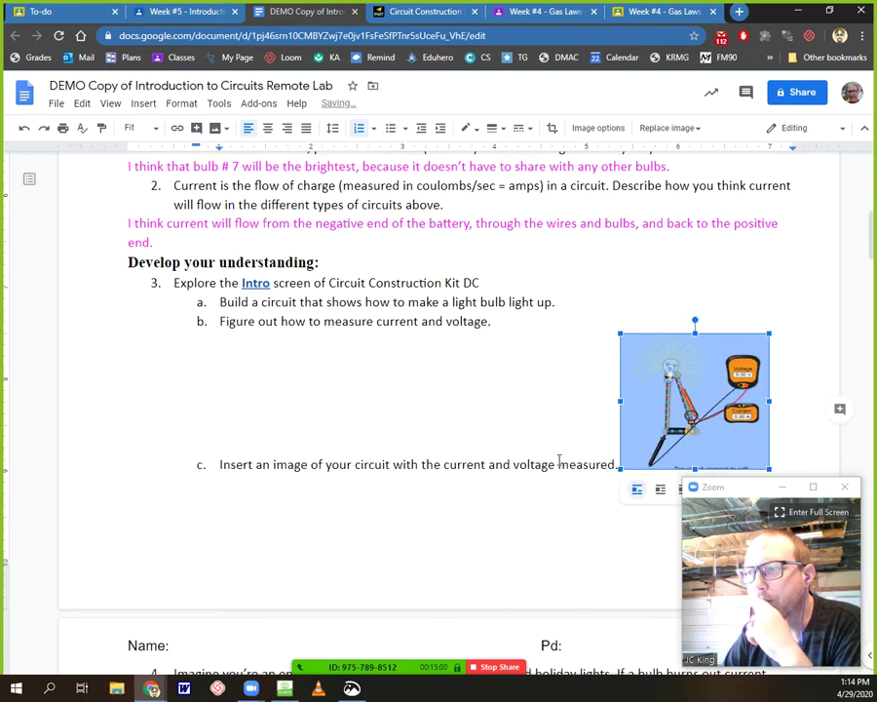
left_click_drag(619, 468, 588, 496)
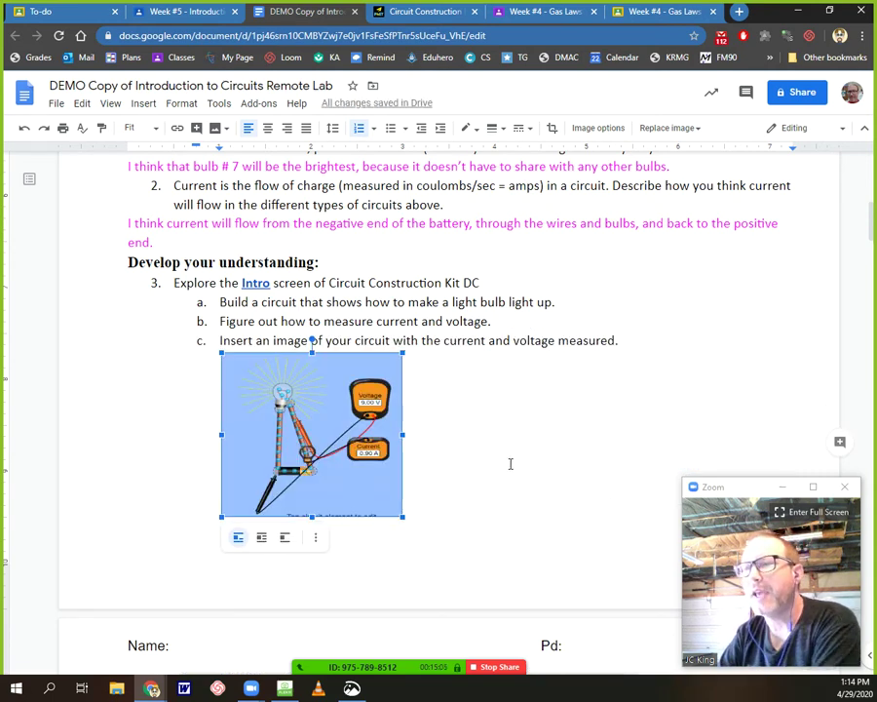
Check question 4 of the lab, then switch back to the PhET simulation and clear the circuit and meters from the workspace
scroll(510, 464, "down", 5)
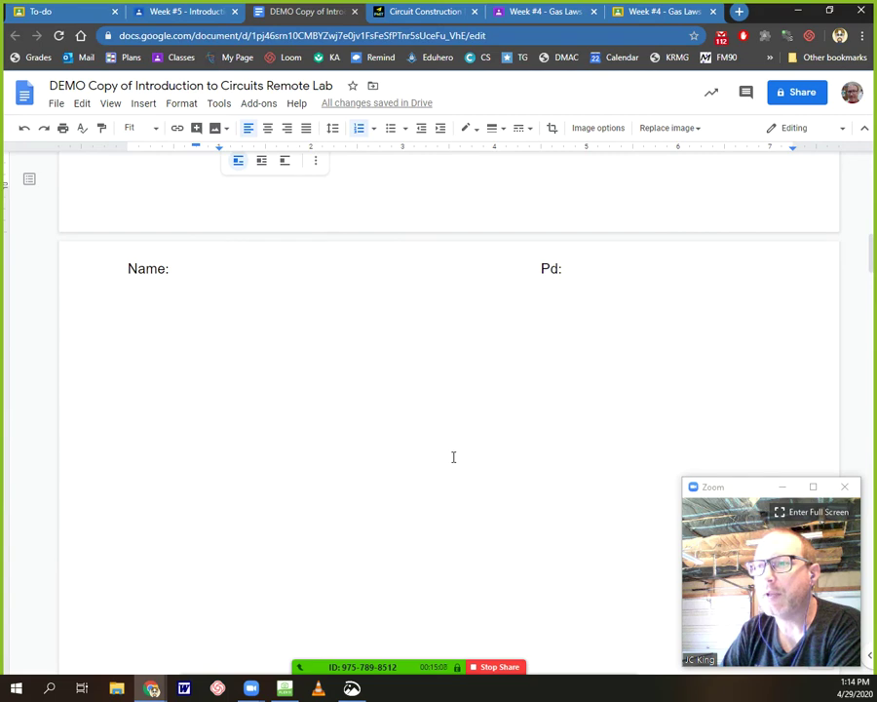
scroll(454, 458, "down", 13)
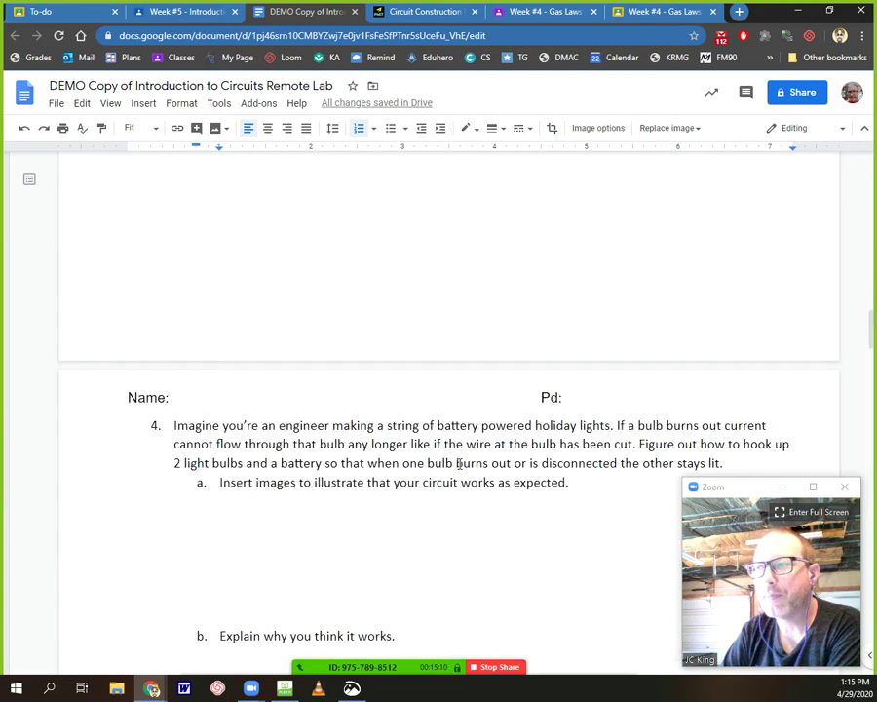
scroll(454, 456, "down", 4)
scroll(454, 446, "up", 2)
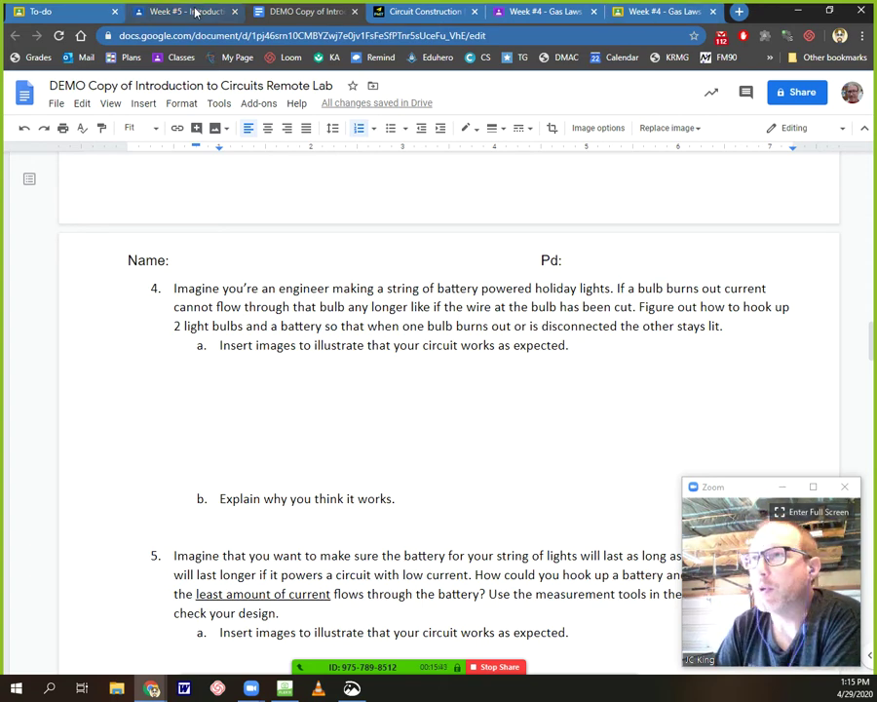
left_click(417, 14)
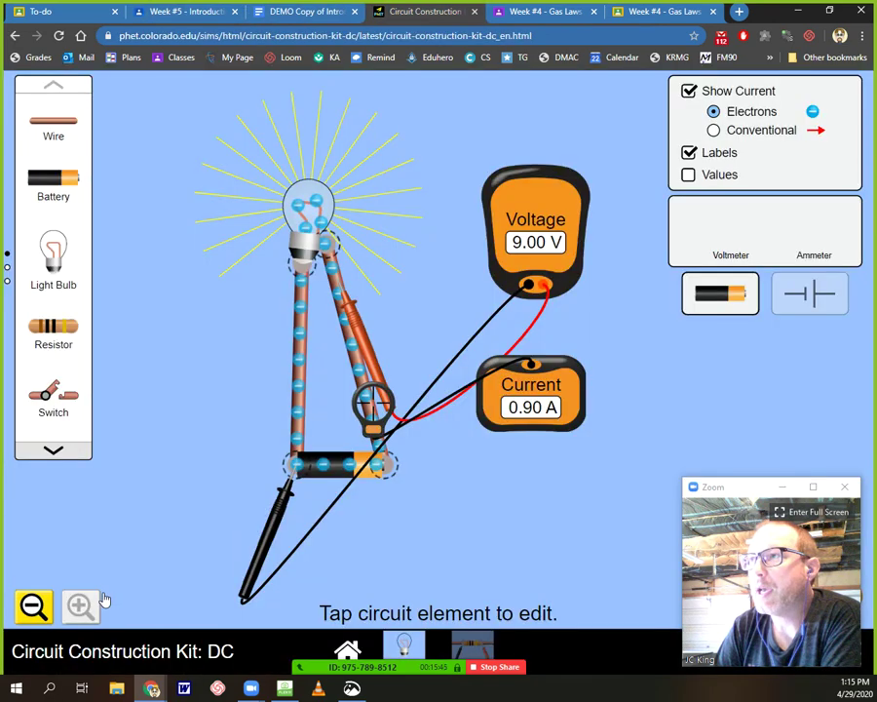
mouse_move(740, 486)
left_mouse_down()
mouse_move(733, 313)
mouse_move(736, 490)
left_mouse_up()
left_click(844, 597)
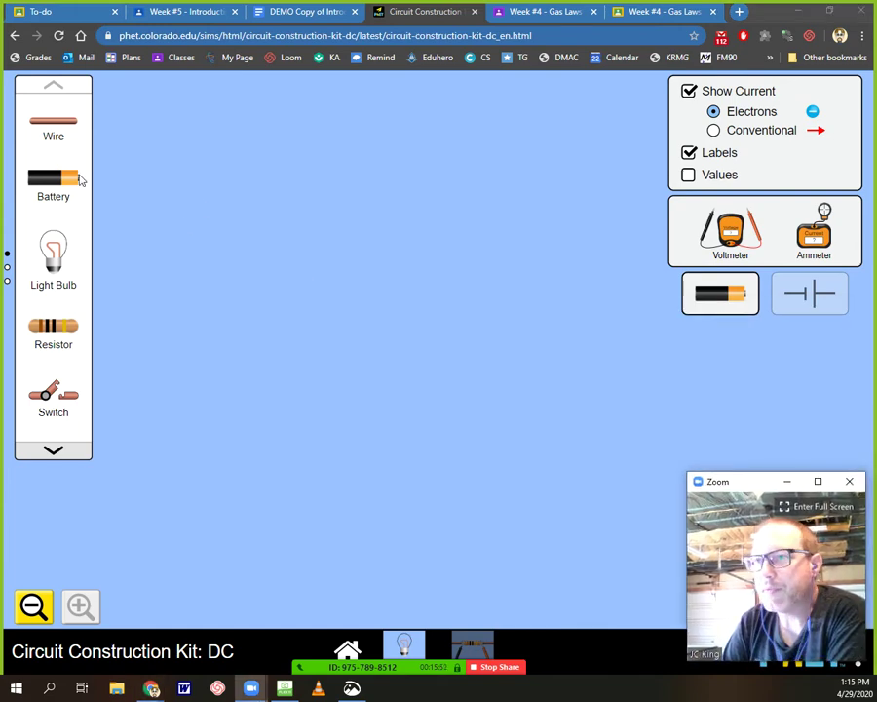
Place a battery with an open switch joined to its negative end, and add two light bulbs one above the other over the battery
left_click_drag(80, 179, 390, 414)
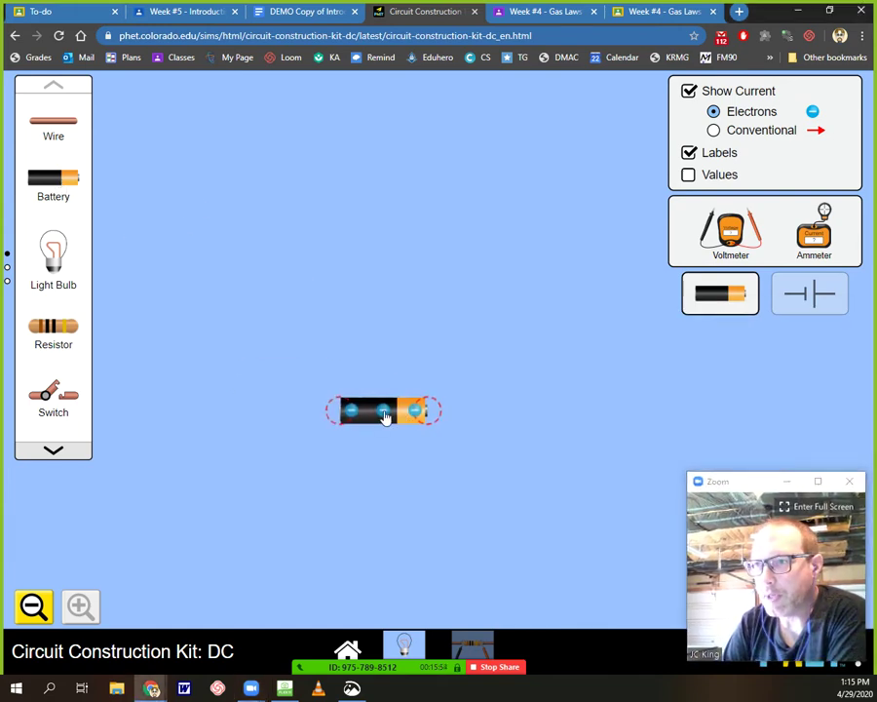
left_click_drag(45, 399, 294, 413)
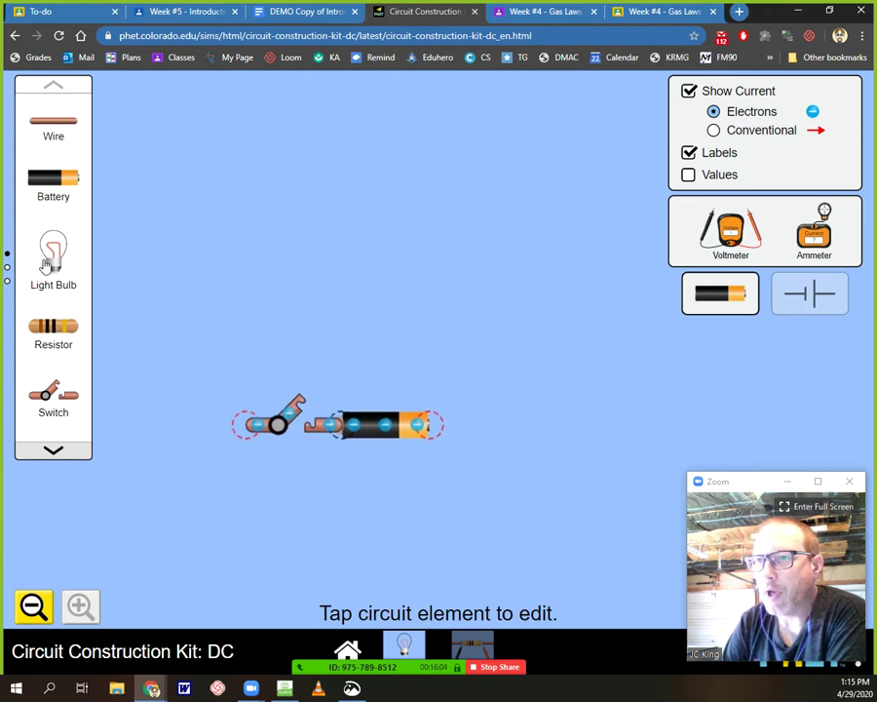
left_click_drag(56, 263, 350, 161)
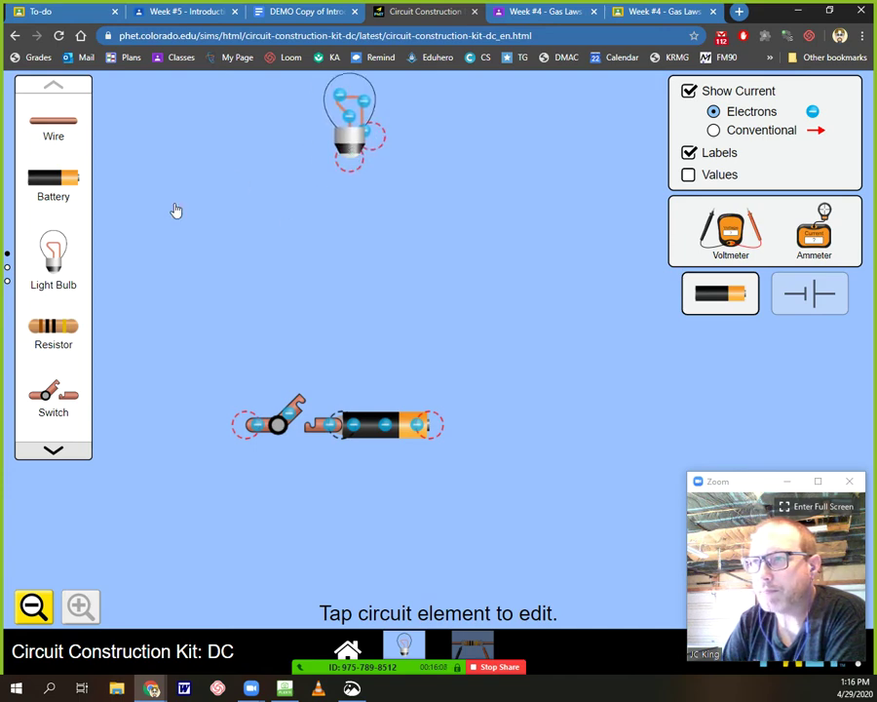
left_click_drag(53, 255, 352, 255)
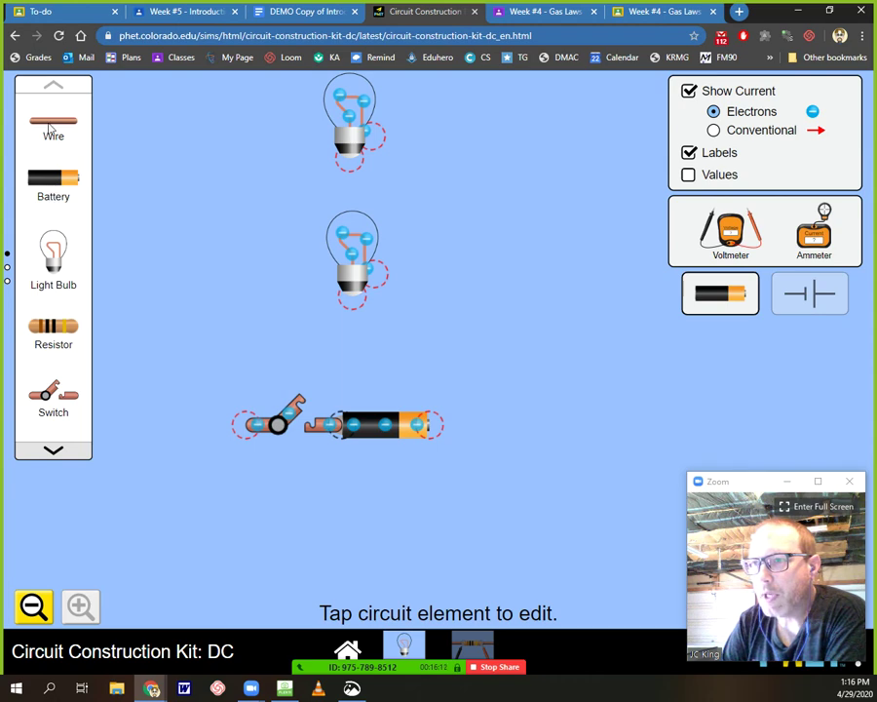
Wire the switch's free end to the lower bulb's base, and link that base to the upper bulb's base with two more wires
left_click_drag(54, 122, 199, 442)
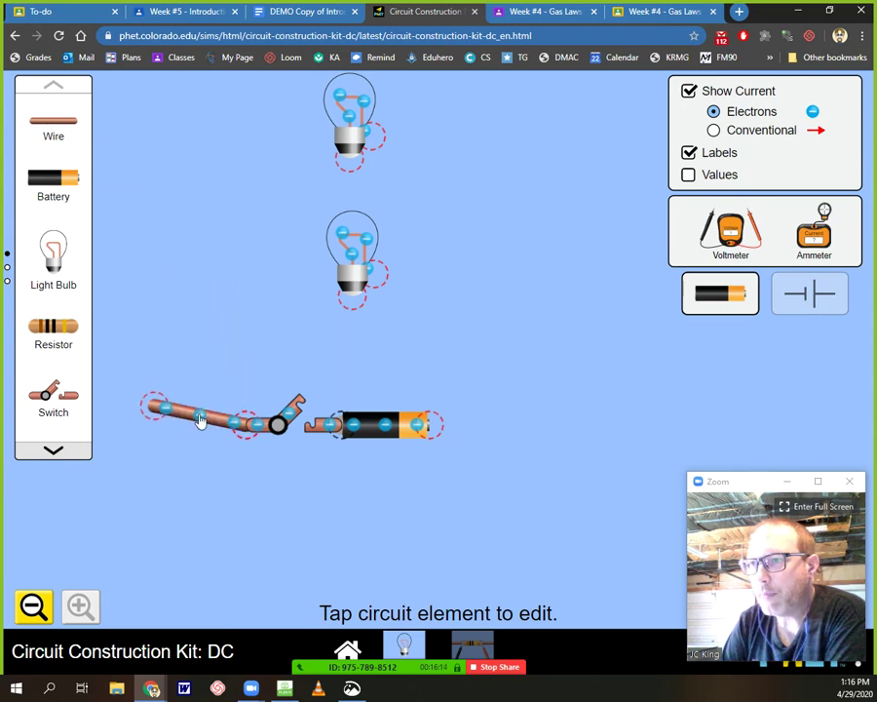
left_click_drag(154, 403, 353, 294)
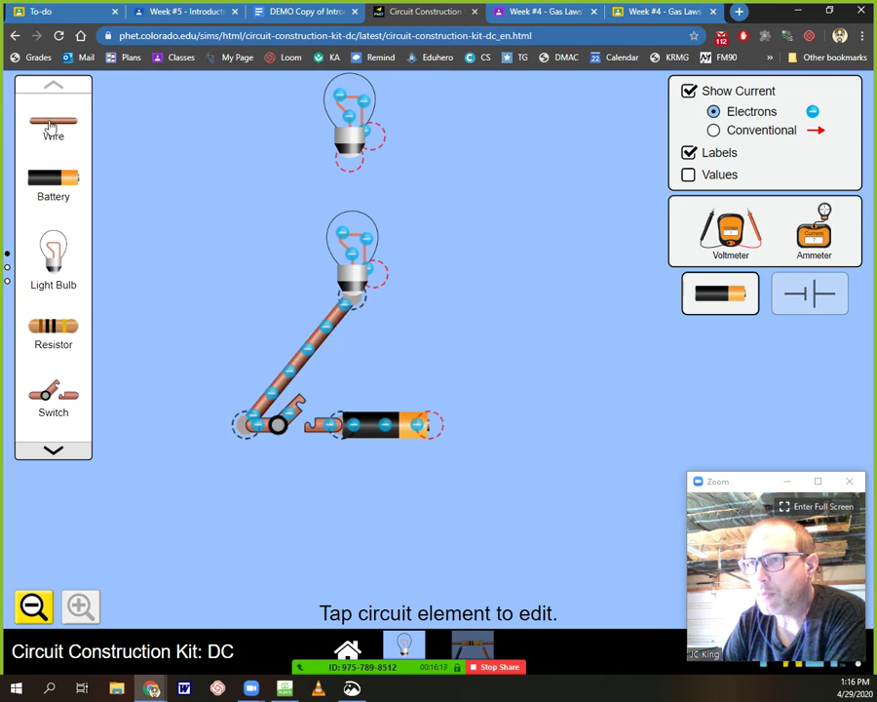
left_click_drag(53, 122, 298, 169)
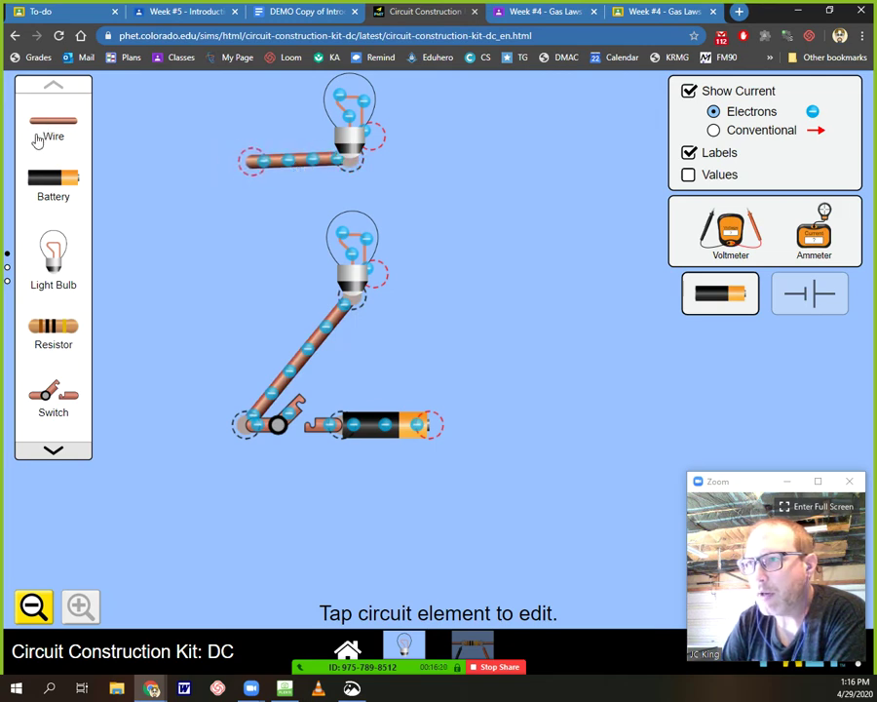
left_click_drag(43, 124, 348, 310)
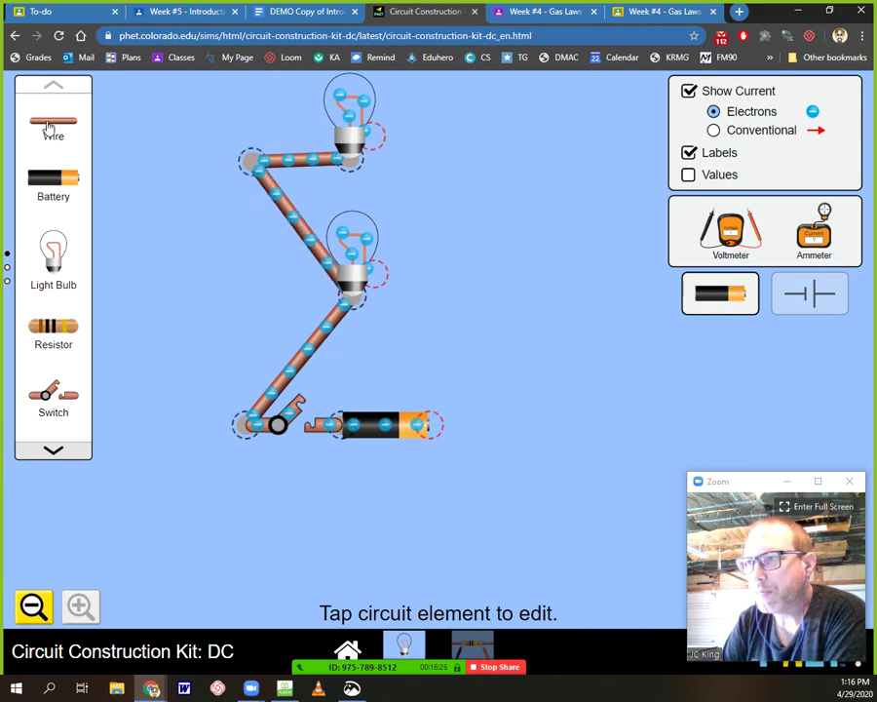
Wire the lower bulb's side contact to the battery's positive end, and connect it to the upper bulb's side contact with two wires
left_click_drag(45, 127, 440, 414)
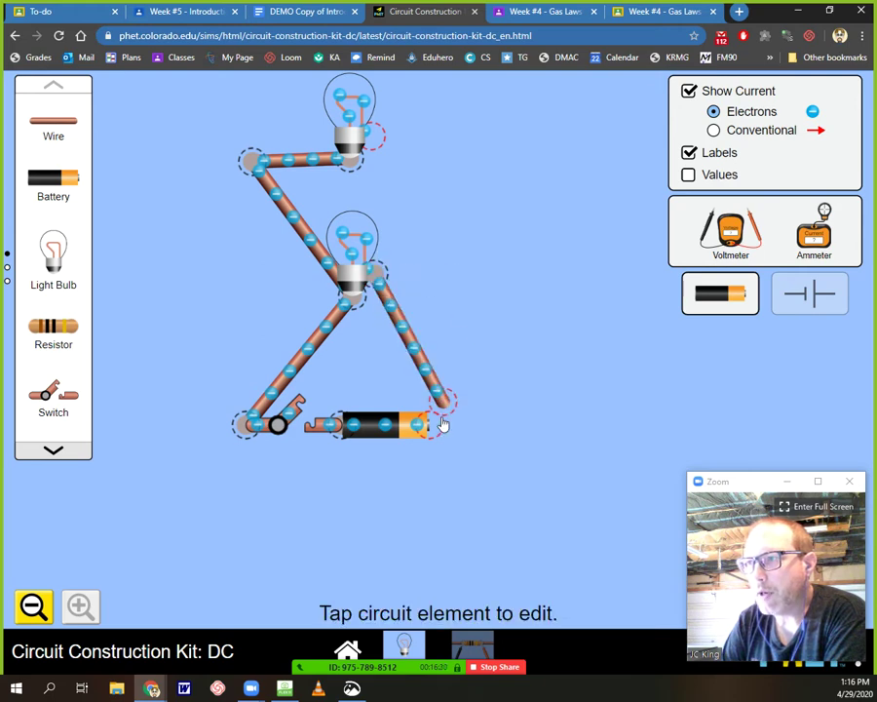
left_click_drag(57, 132, 417, 146)
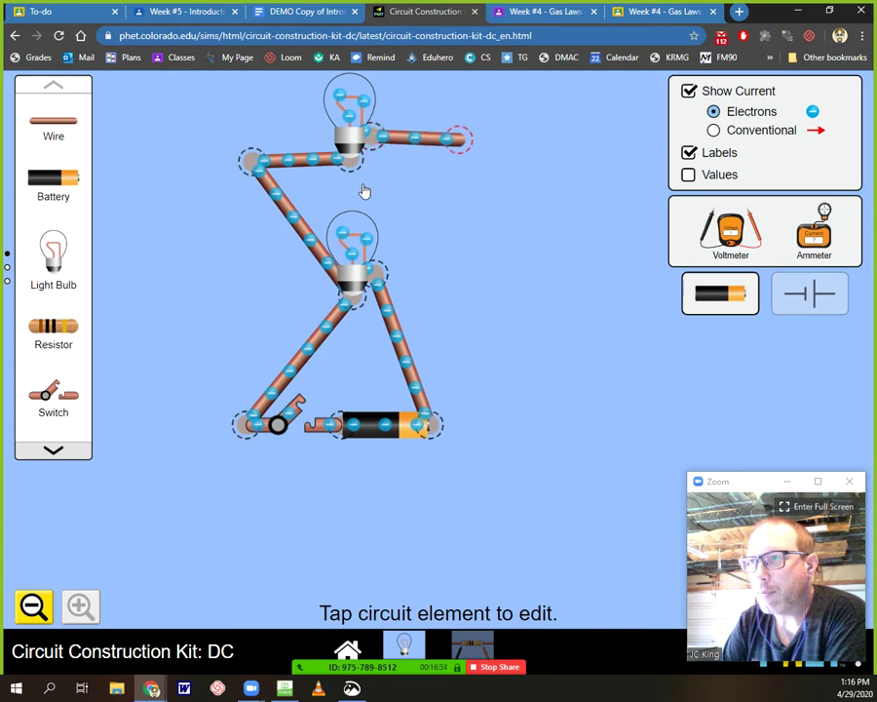
left_click_drag(57, 125, 378, 267)
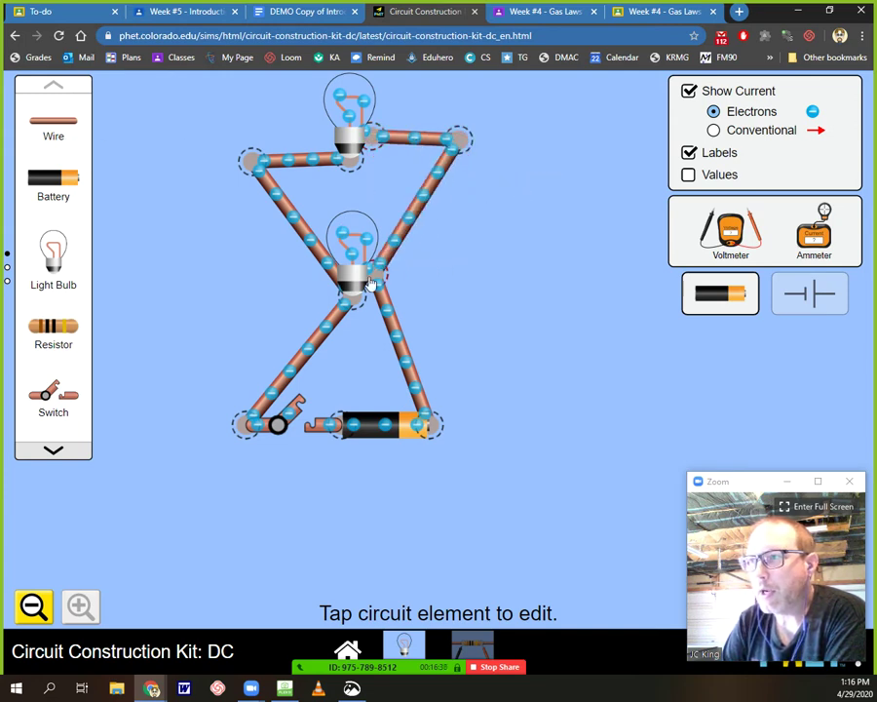
Close the switch to power both bulbs, and test it by opening and closing it once more
left_click_drag(292, 411, 297, 428)
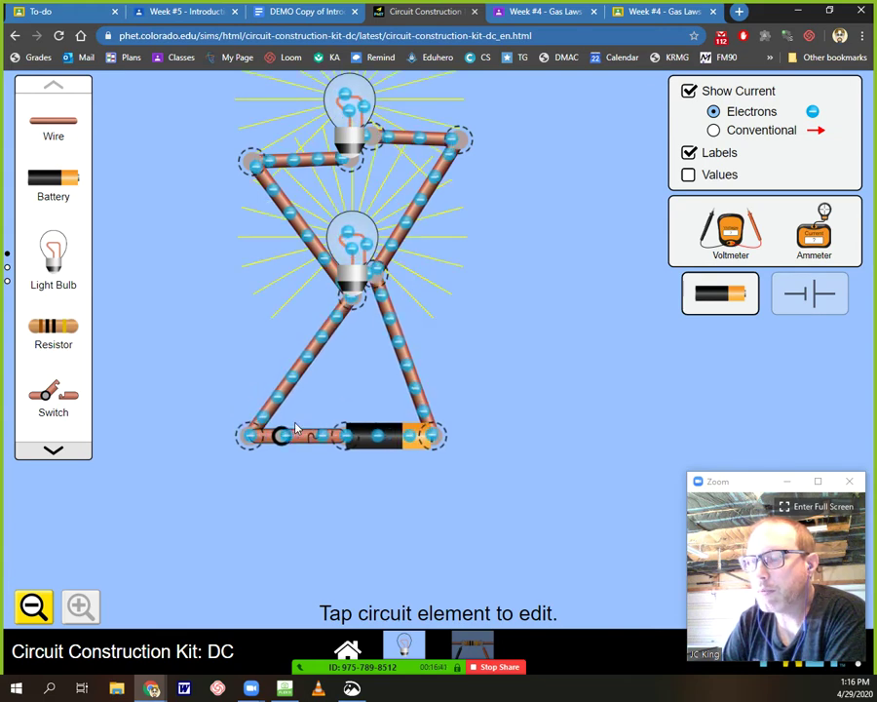
left_click(300, 436)
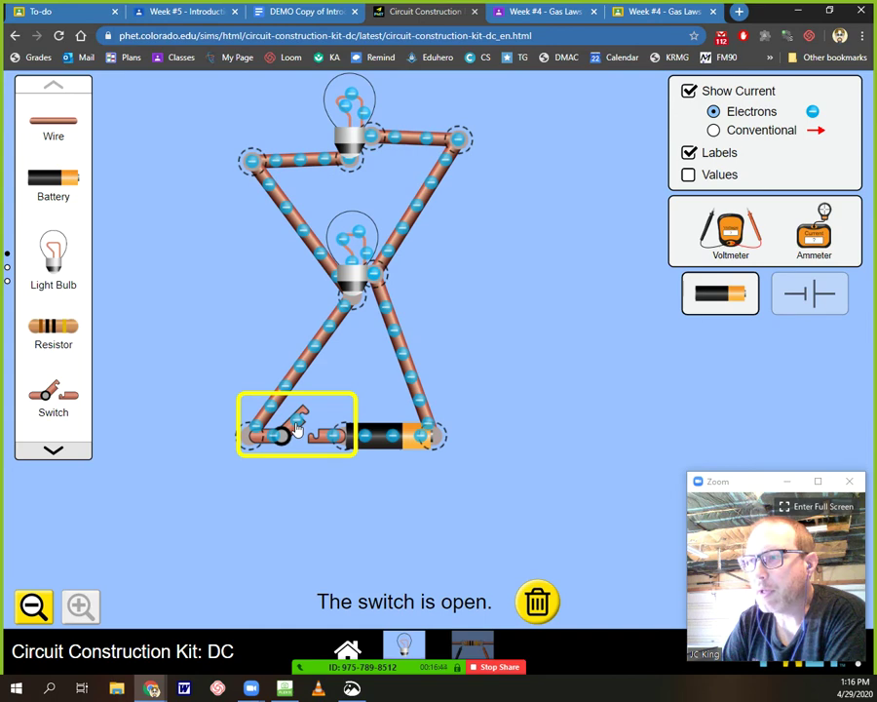
left_click(297, 429)
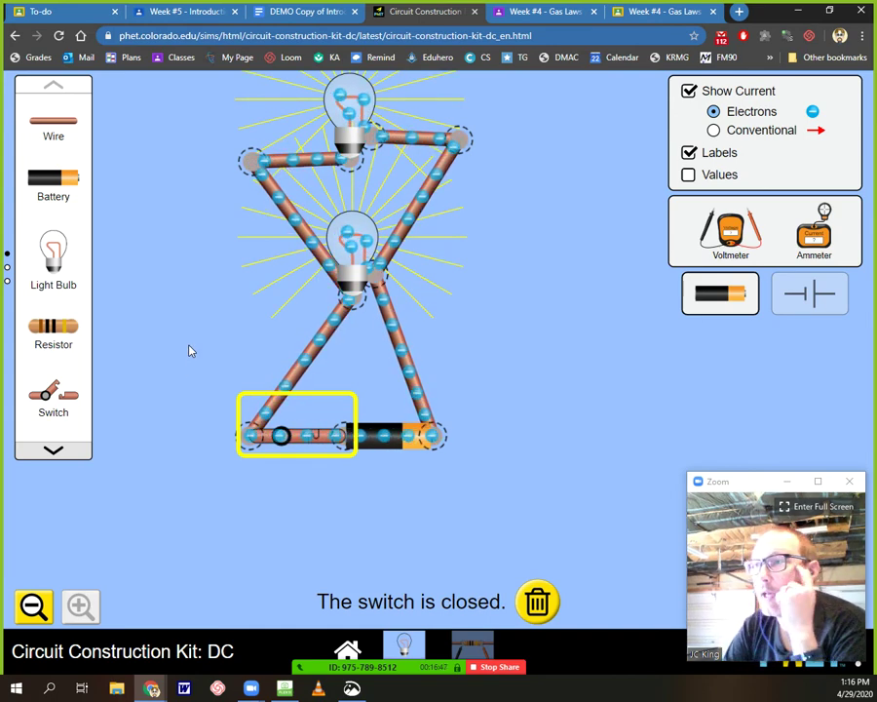
Test the circuit by cutting the upper bulb's side contact from its wire, reconnecting it, and cutting the same junction again
left_click(373, 143)
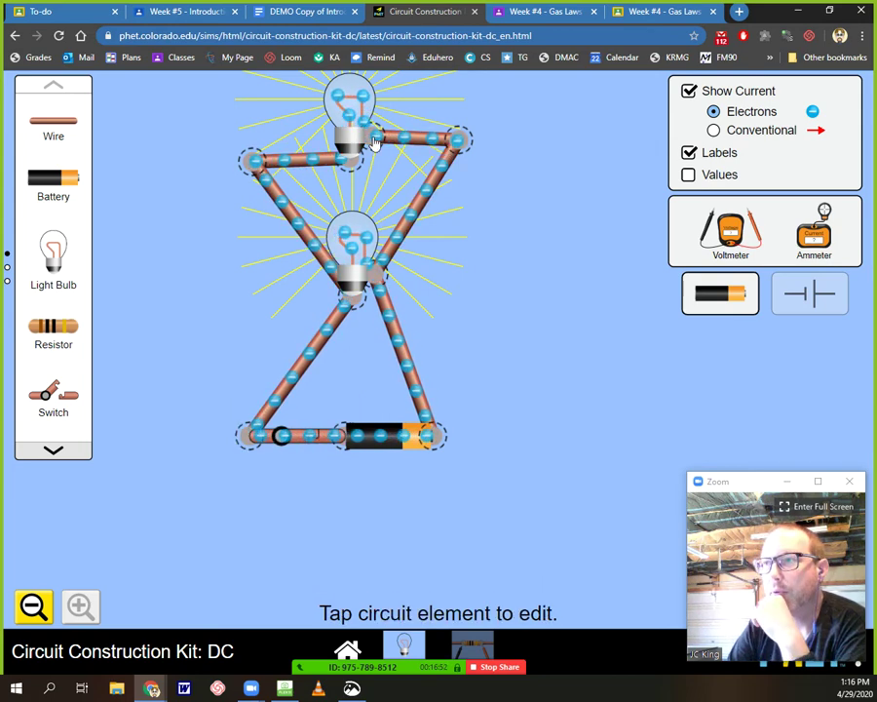
left_click(373, 144)
left_click(346, 96)
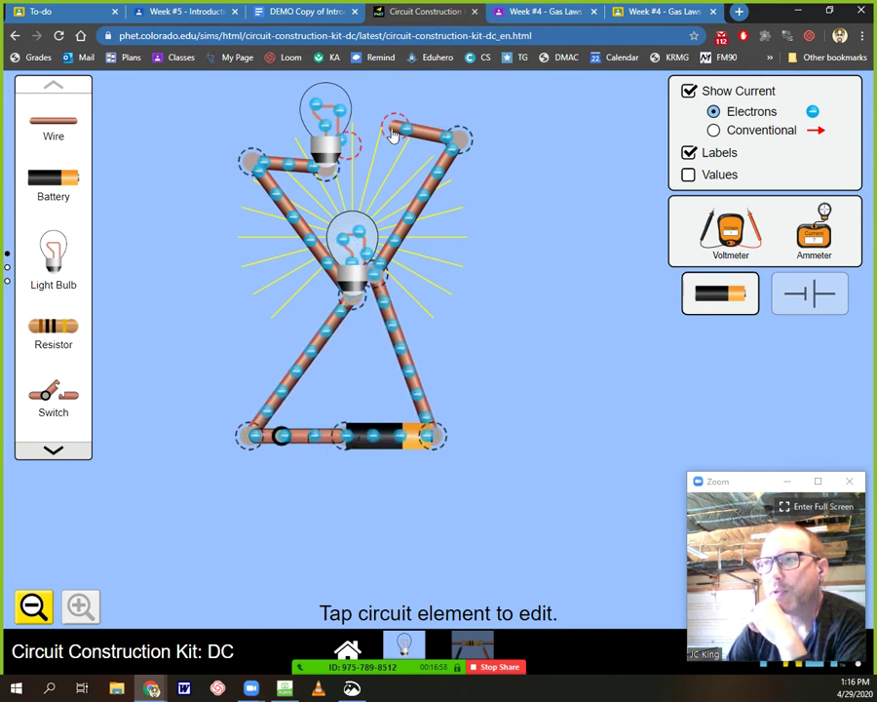
left_click_drag(394, 133, 352, 145)
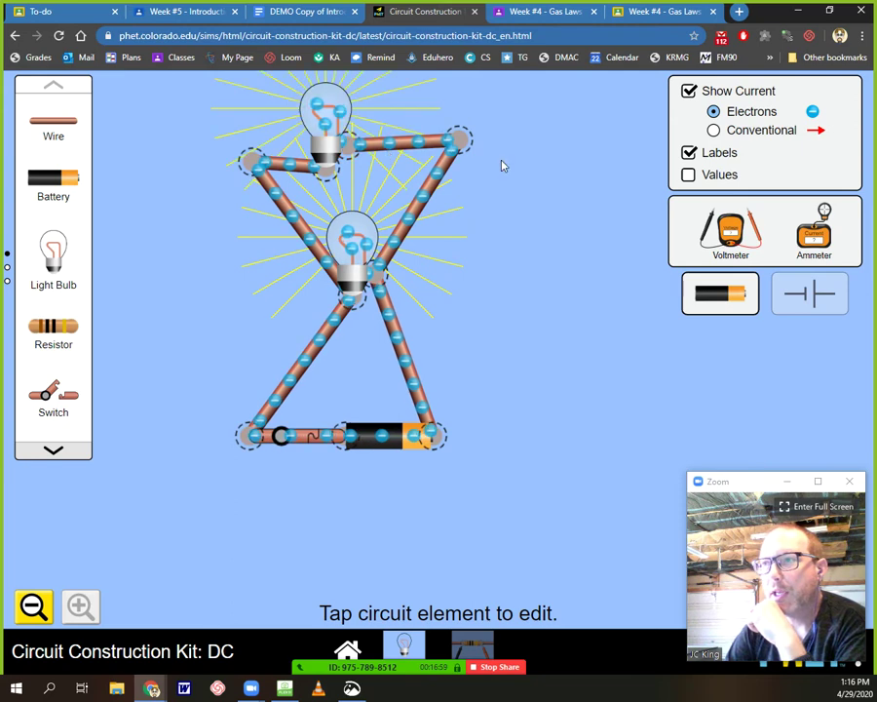
left_click(349, 144)
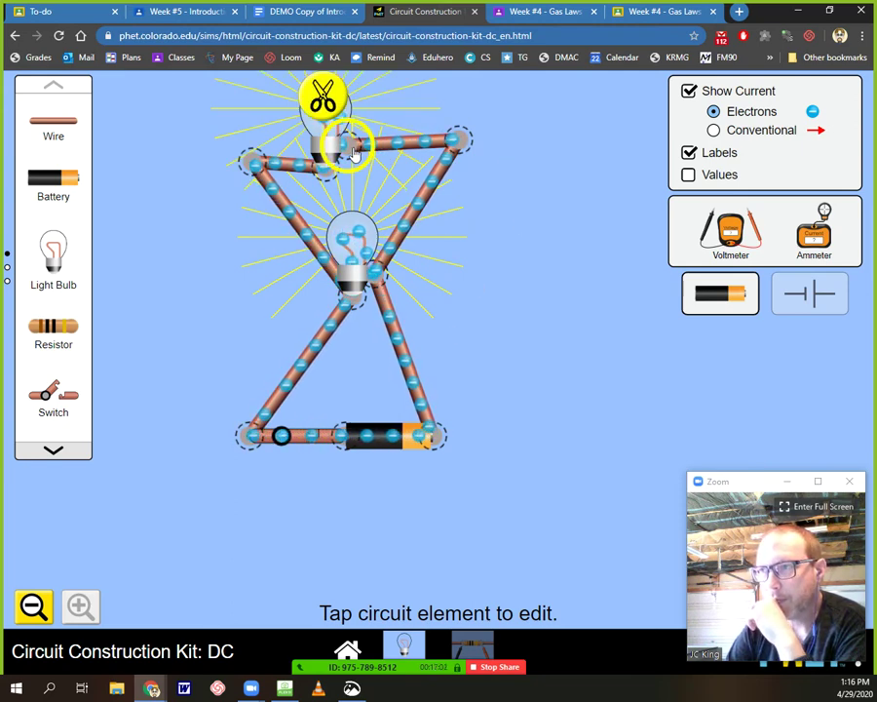
left_click(324, 97)
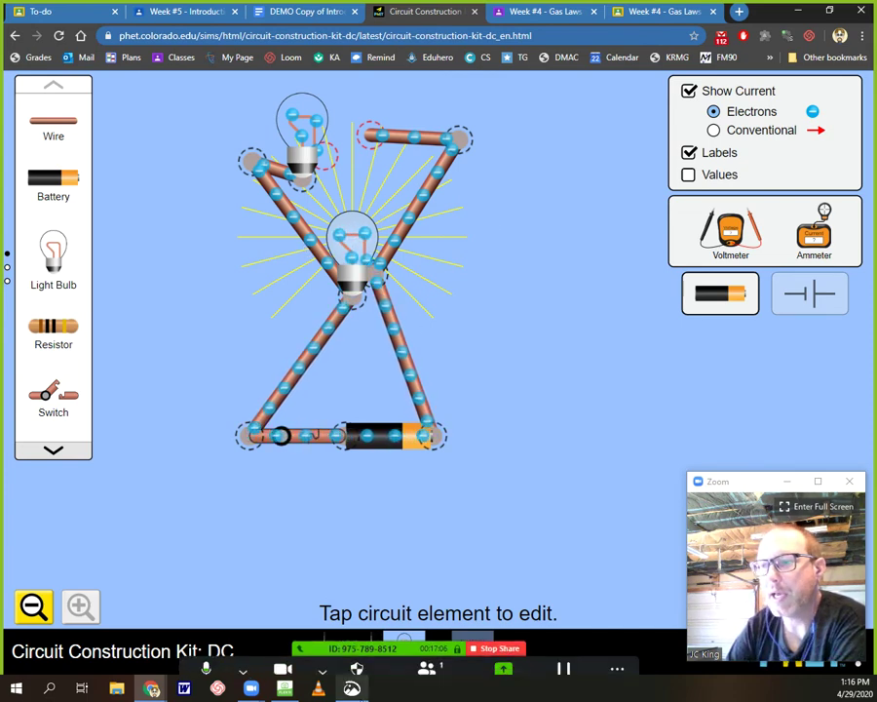
Switch to Snip & Sketch, capture the two-bulb circuit with the upper bulb disconnected, and copy the snip
left_click(352, 689)
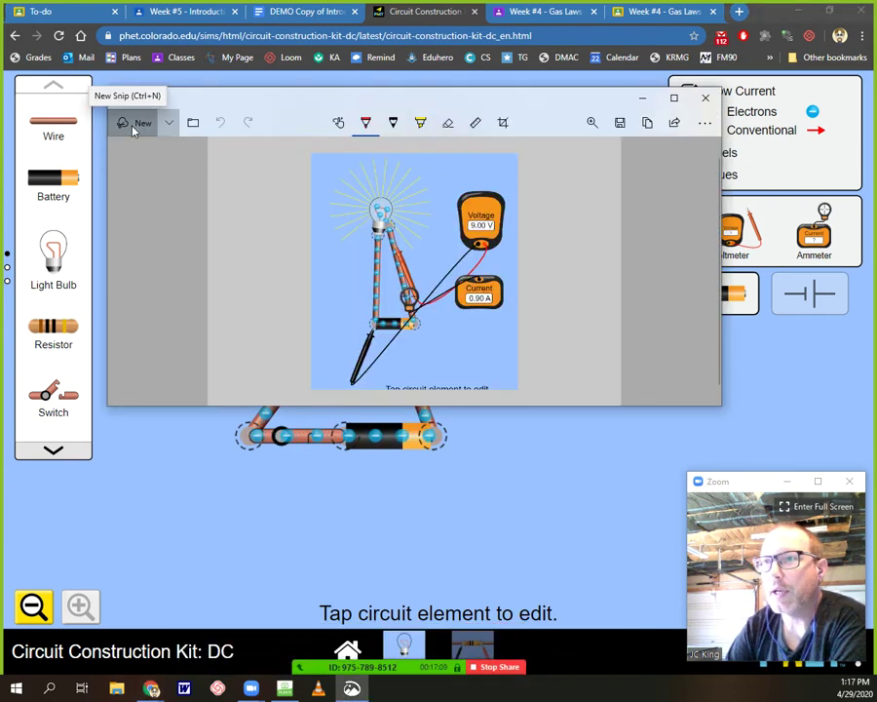
left_click(135, 129)
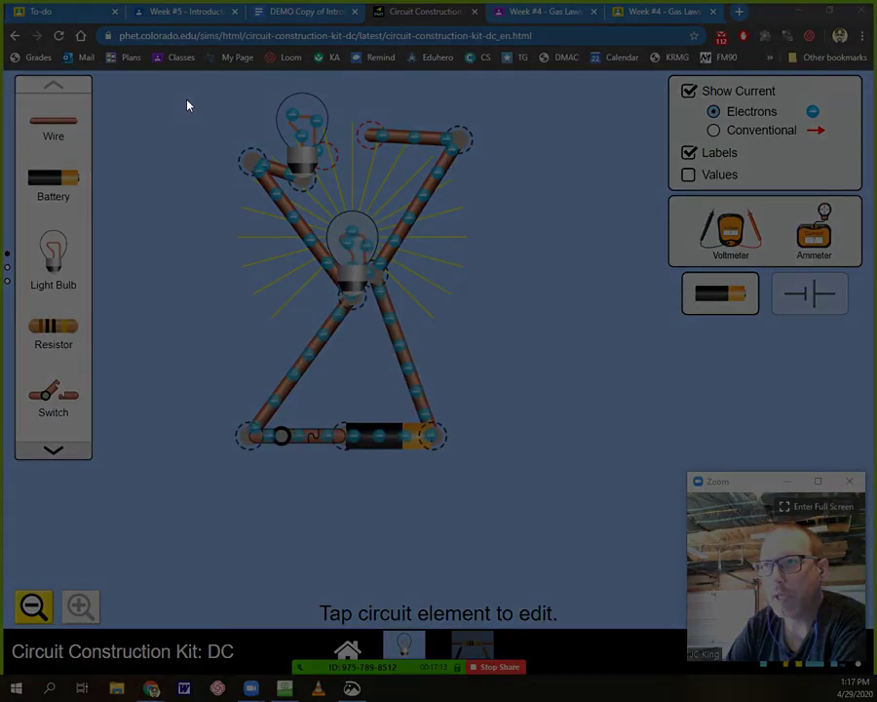
left_click_drag(209, 84, 480, 473)
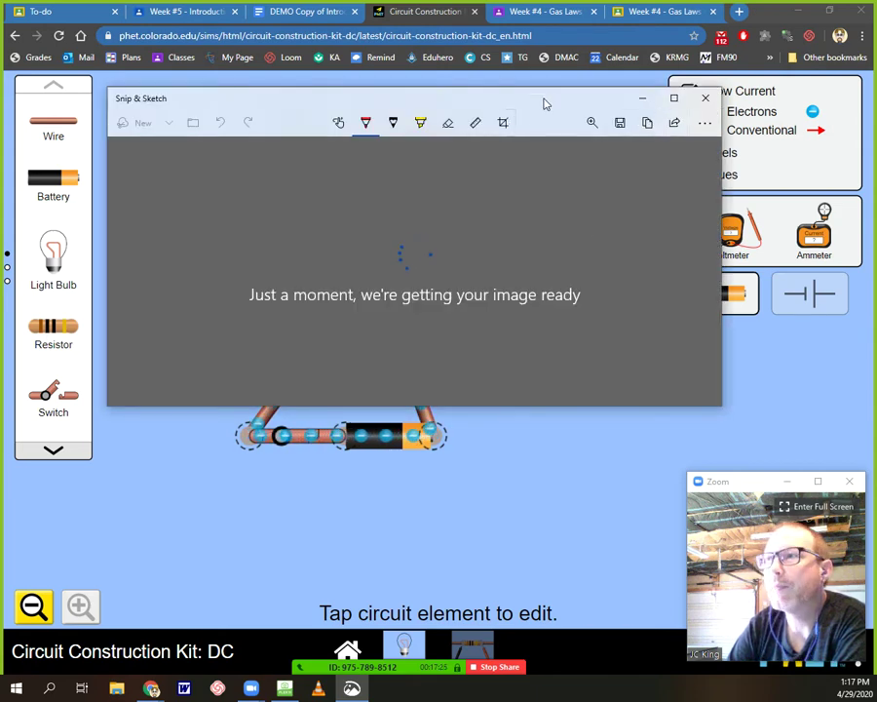
left_click(647, 128)
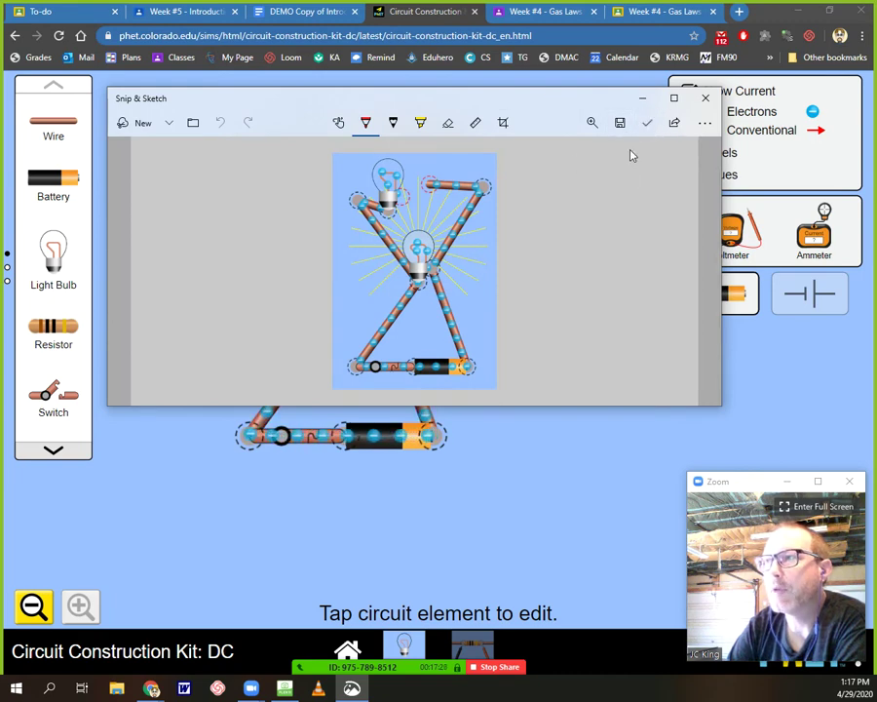
Paste the circuit image after the text of item 4a in the lab document and shrink it to about 1.3 by 1.9 inches
left_click(303, 13)
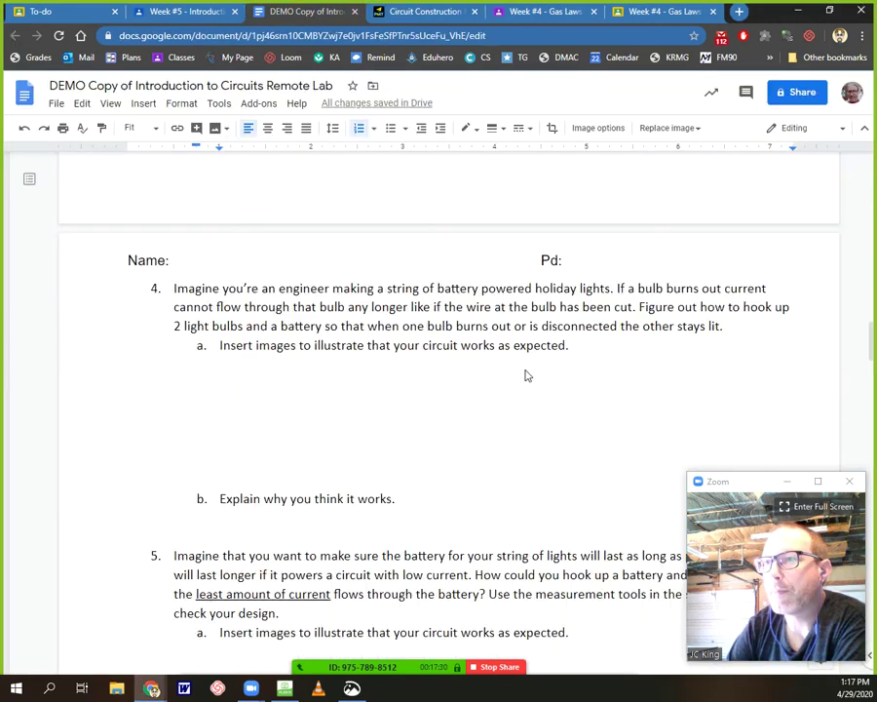
left_click(573, 352)
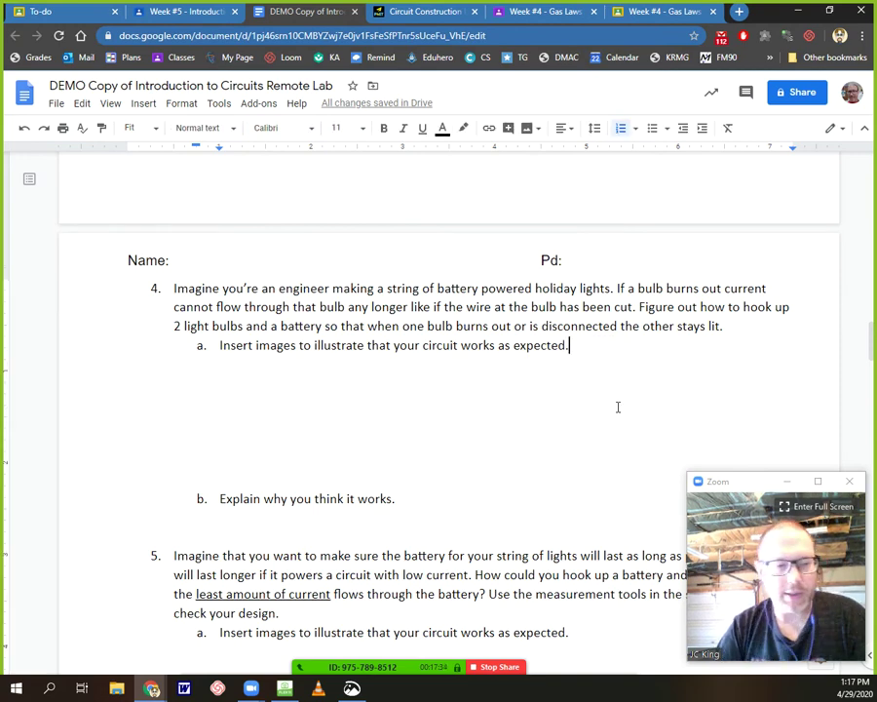
key("ctrl+v")
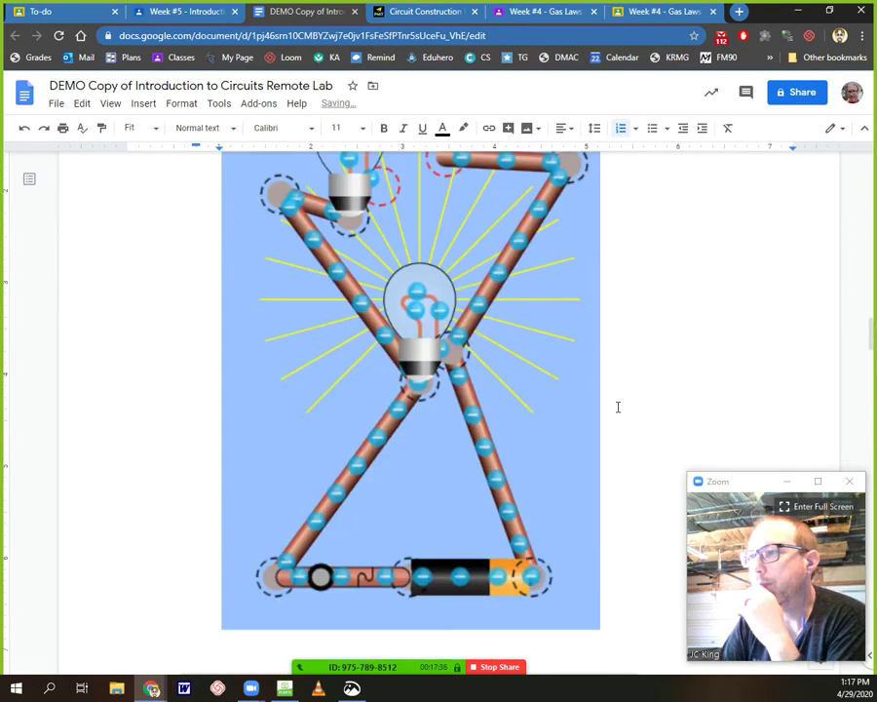
left_click(597, 626)
left_click_drag(600, 630, 341, 258)
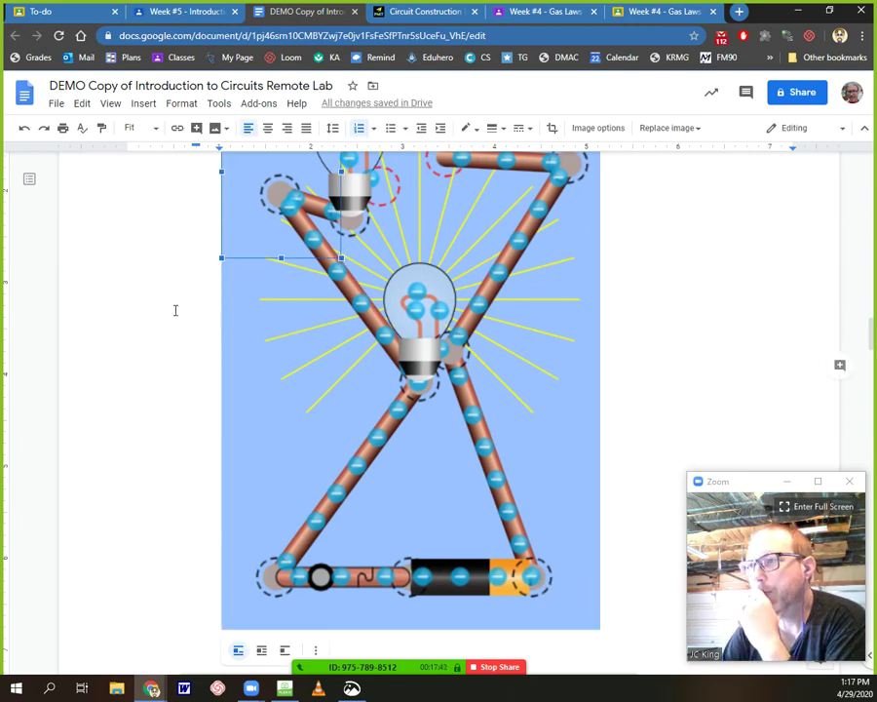
scroll(163, 357, "up", 3)
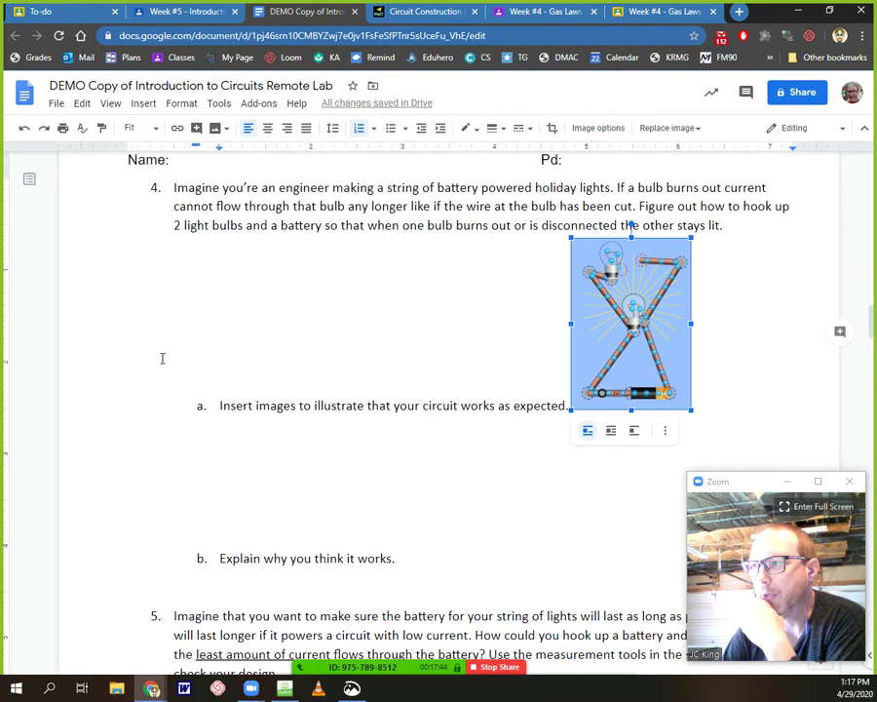
Answer item 4b in magenta text: "Each light bulb has its own circuit, so even if one goes out, the other one stays lit."
scroll(330, 490, "down", 1)
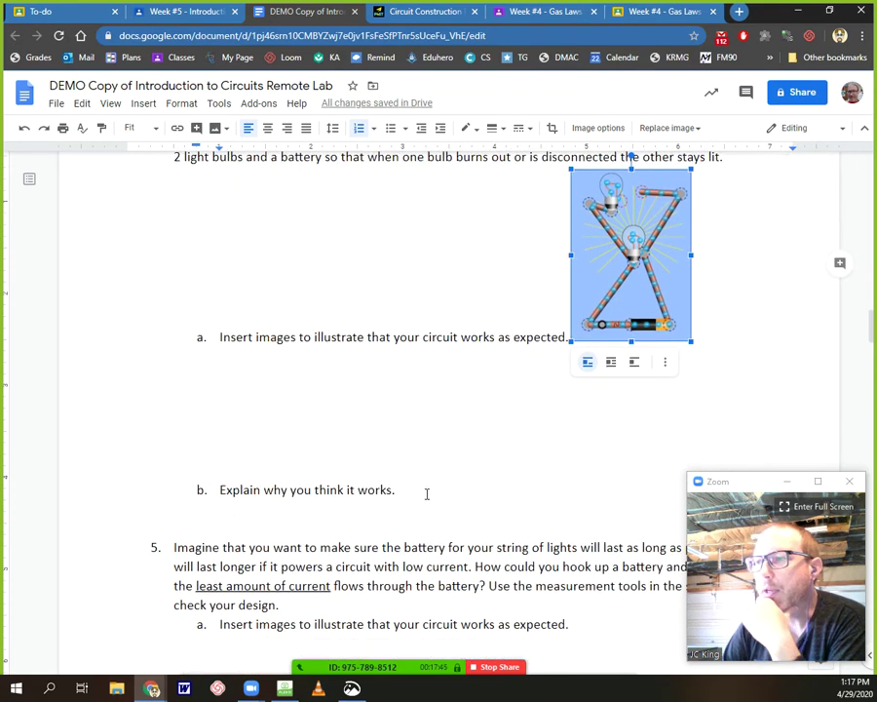
left_click(334, 506)
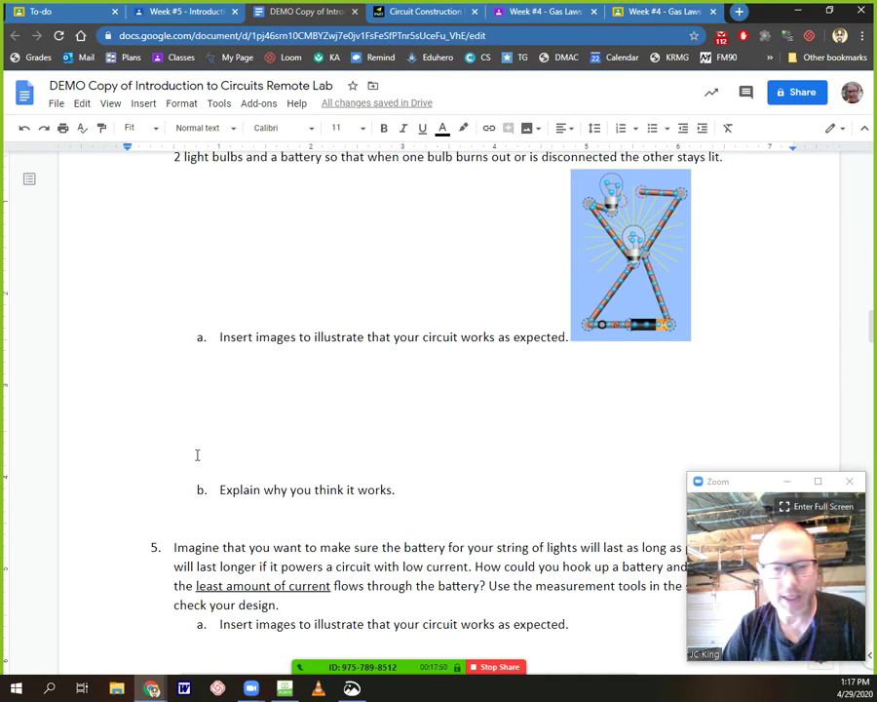
left_click(445, 131)
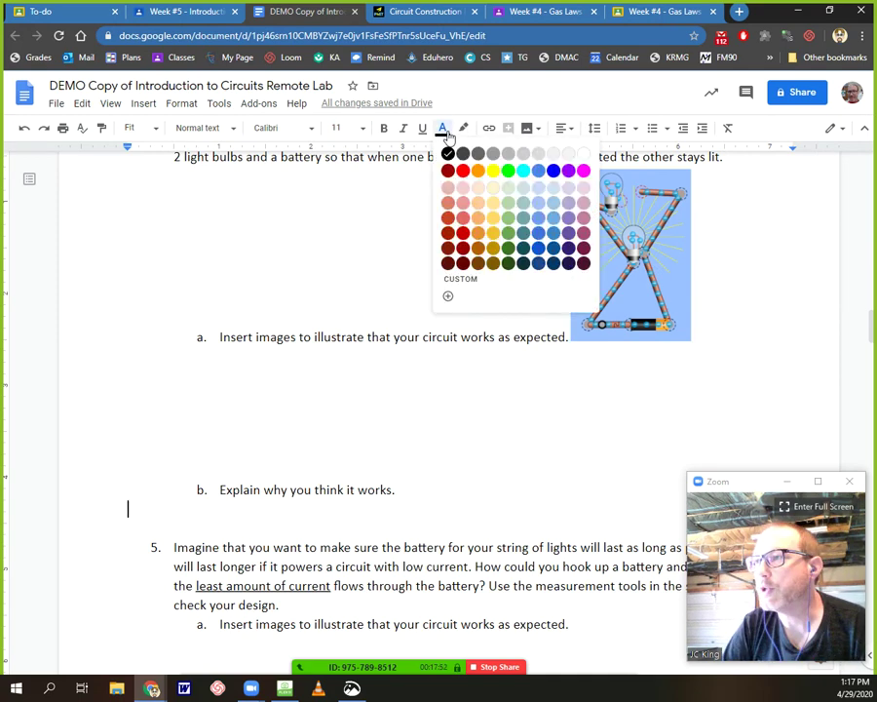
left_click(582, 171)
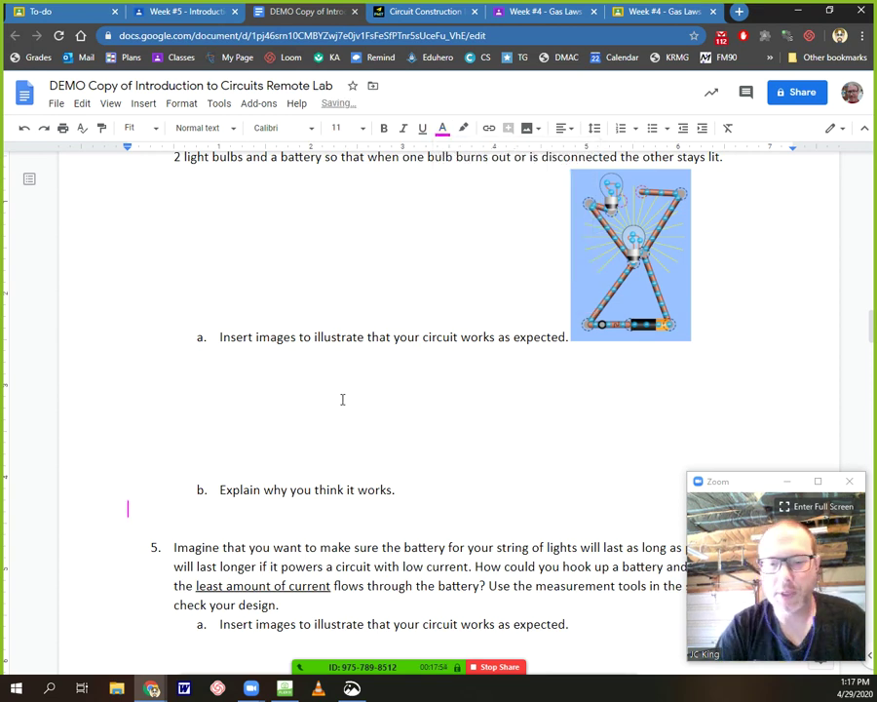
type("Each lig")
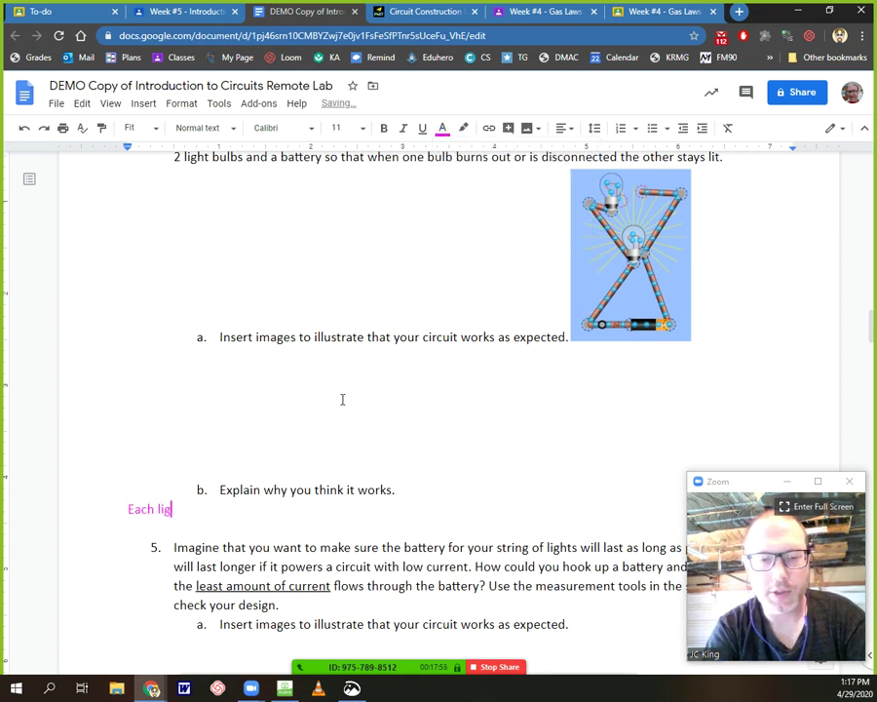
type("ht bulb ")
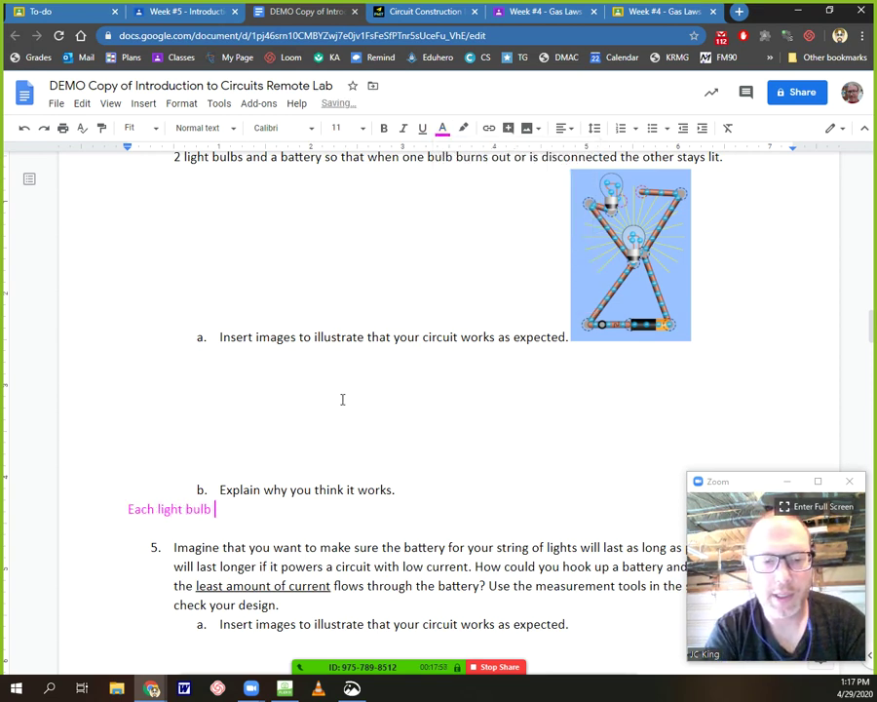
type("has its own ")
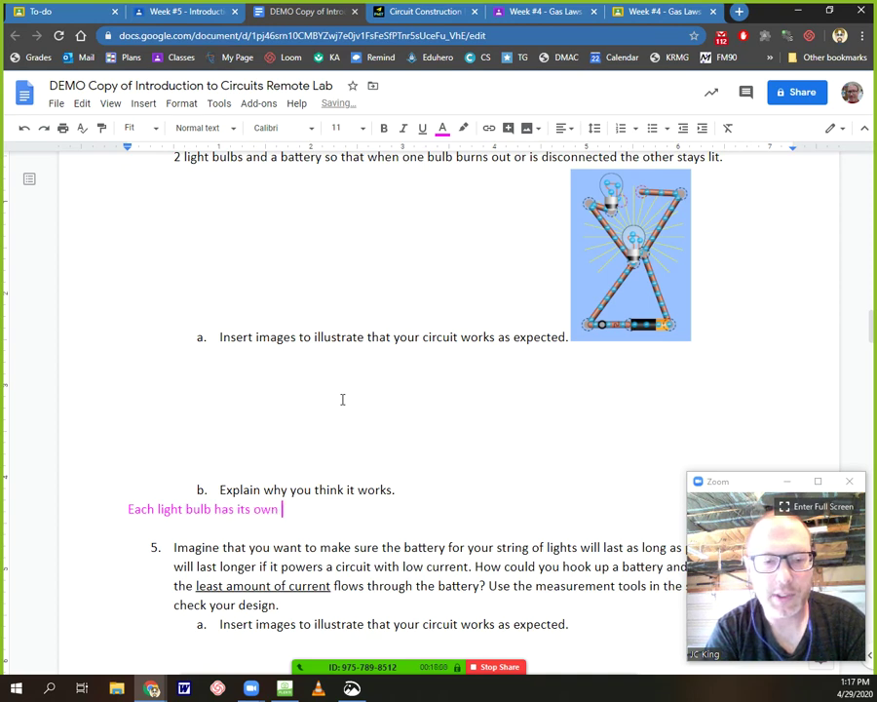
type("circu")
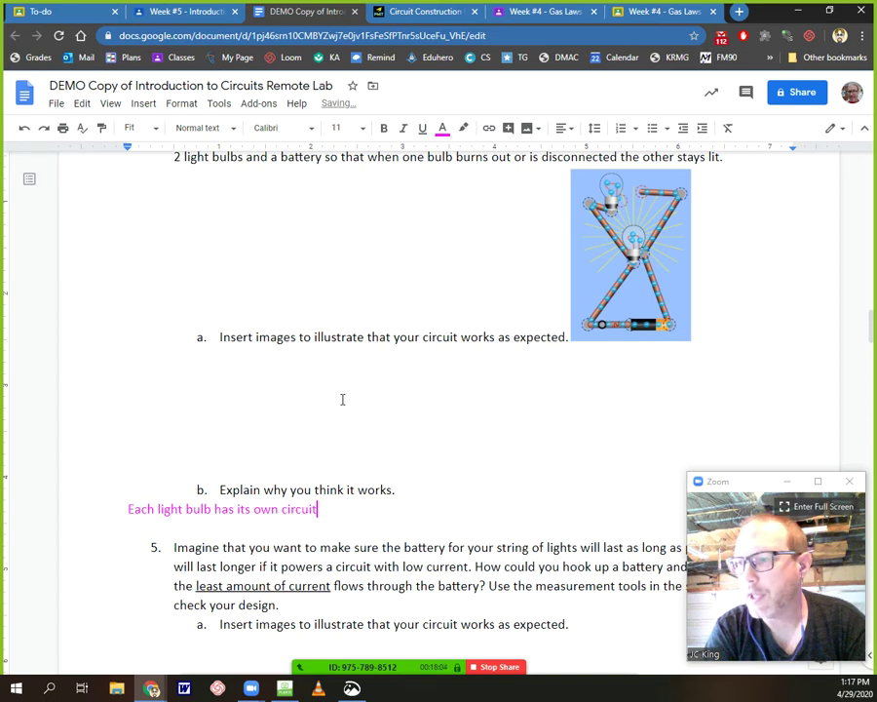
type("it")
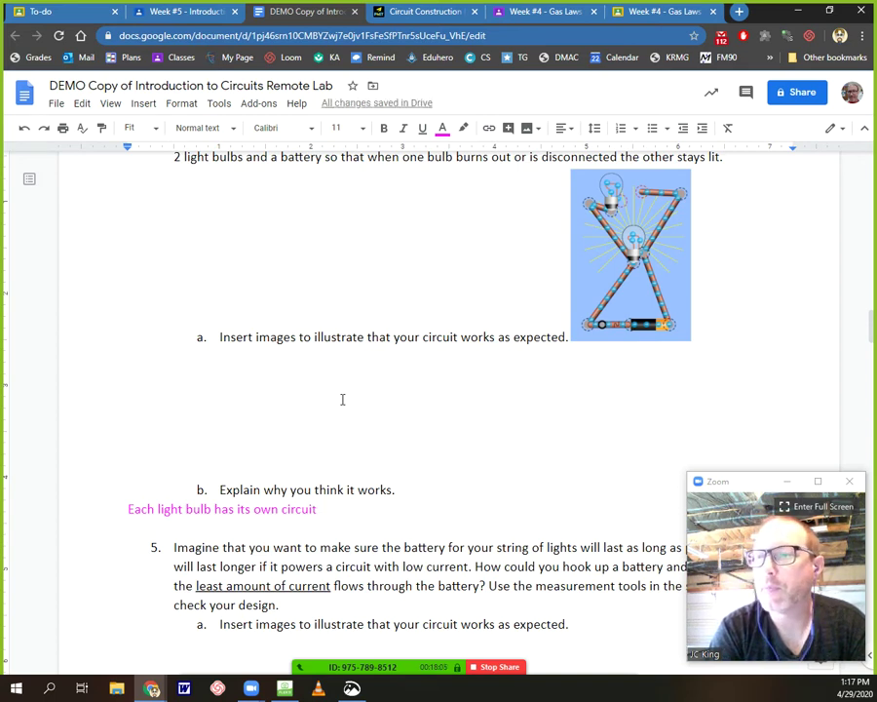
type(", so ev")
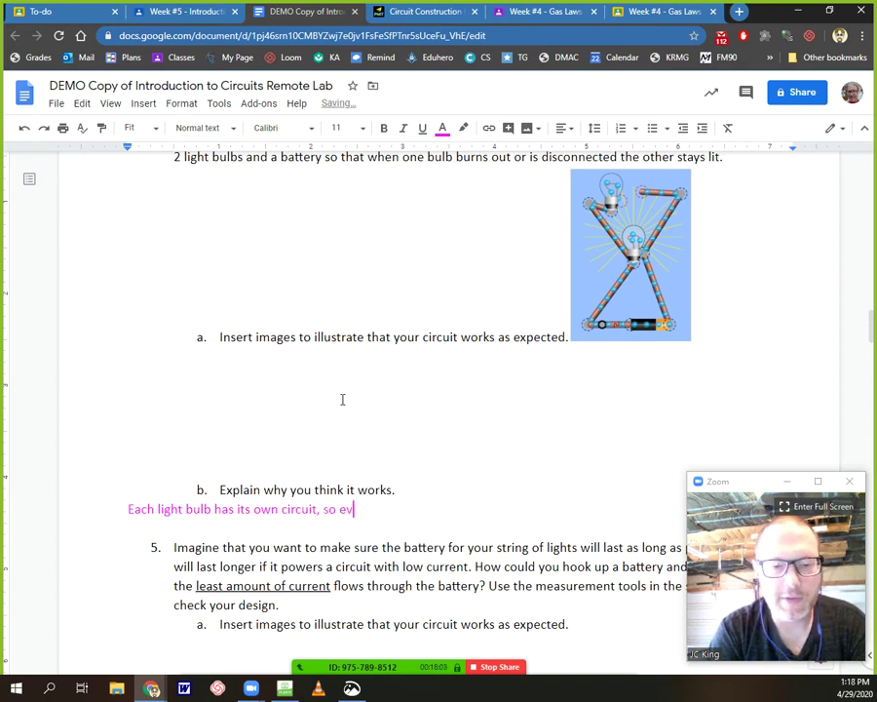
type("en if one goes ou")
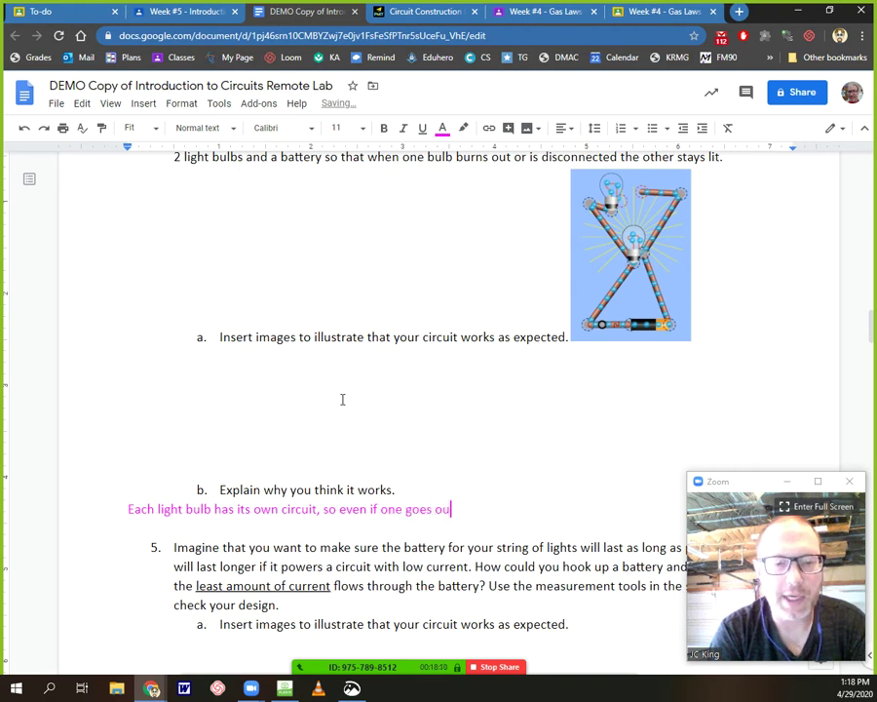
type("t, the other one ")
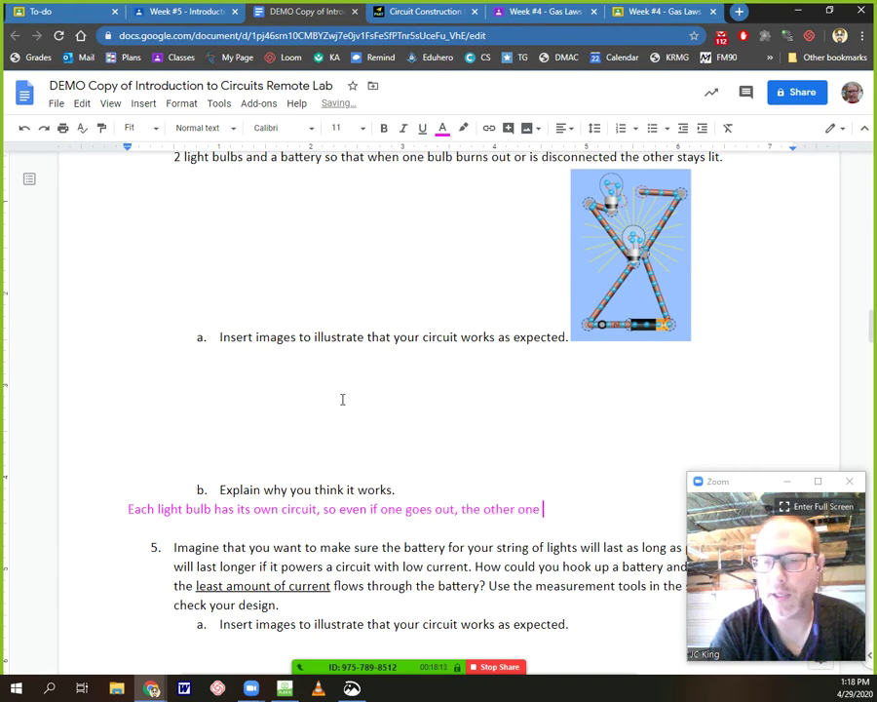
type("stays lit.")
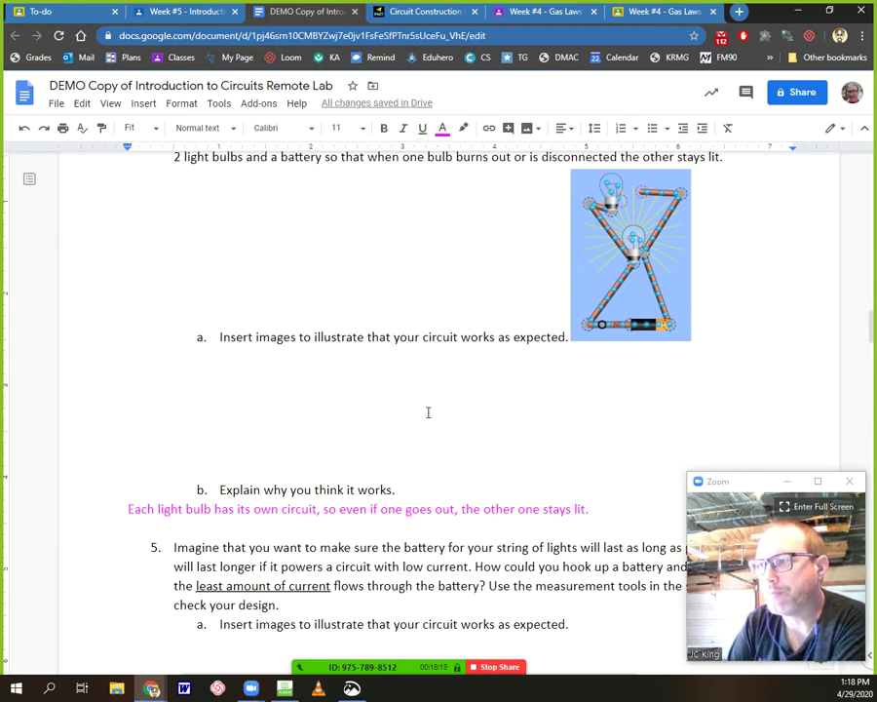
Read question 5 of the lab, and switch to the circuit simulation to view the two-bulb circuit zoomed out
scroll(427, 413, "down", 3)
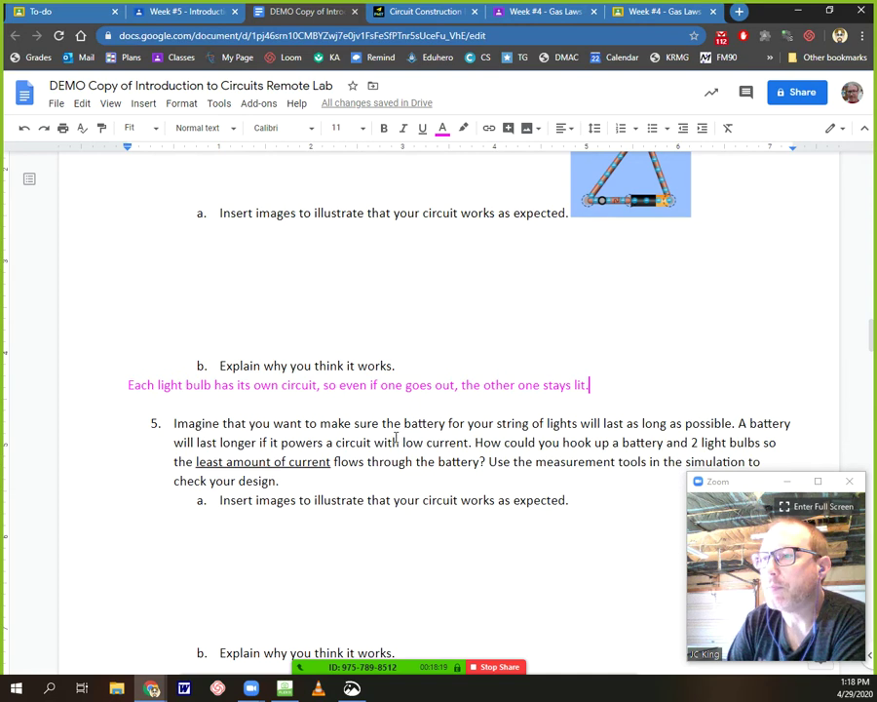
scroll(396, 437, "down", 3)
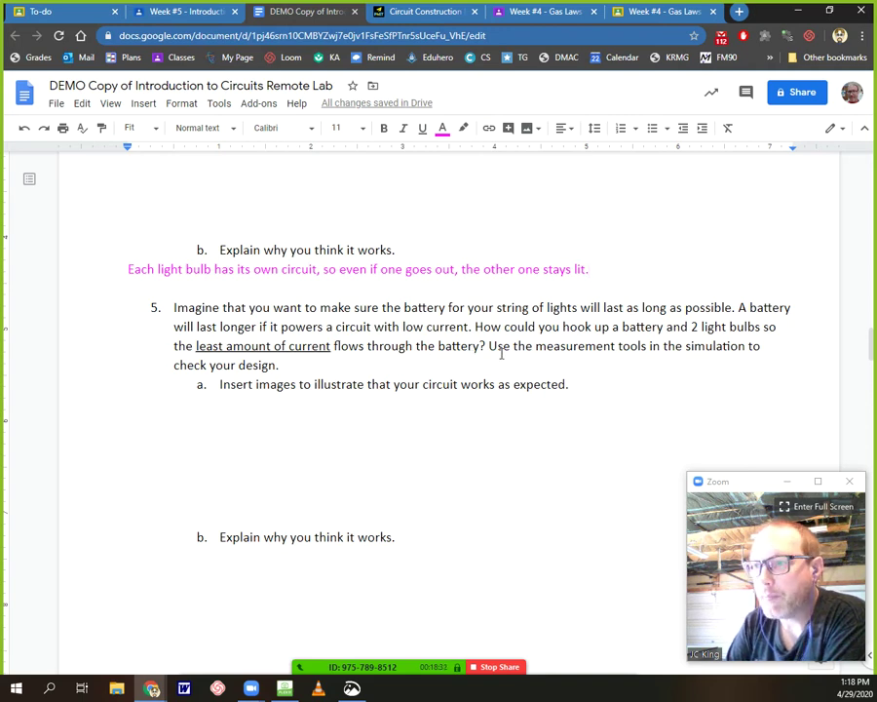
left_click(416, 14)
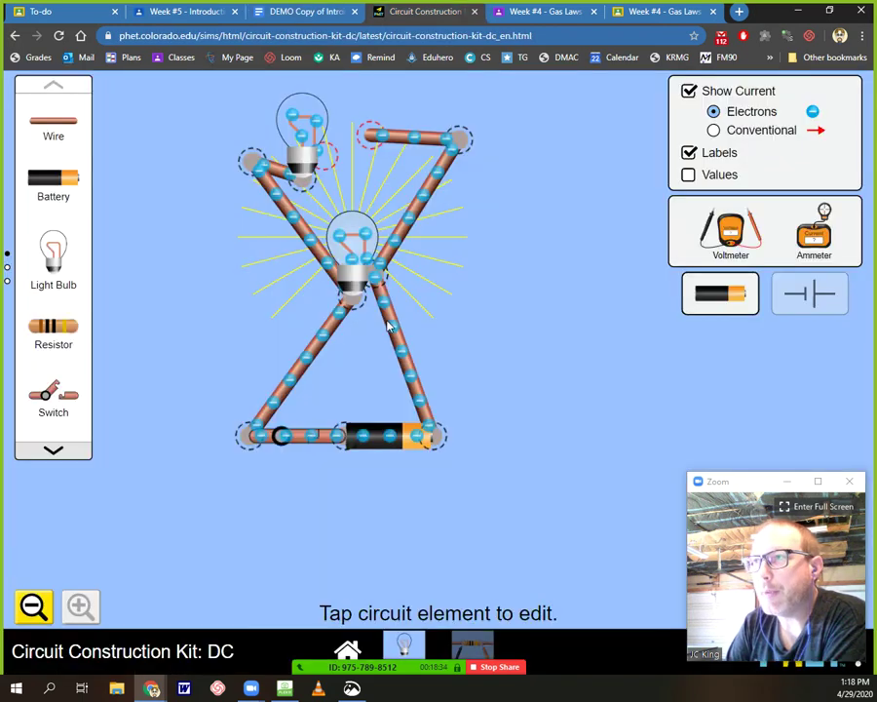
left_click(32, 606)
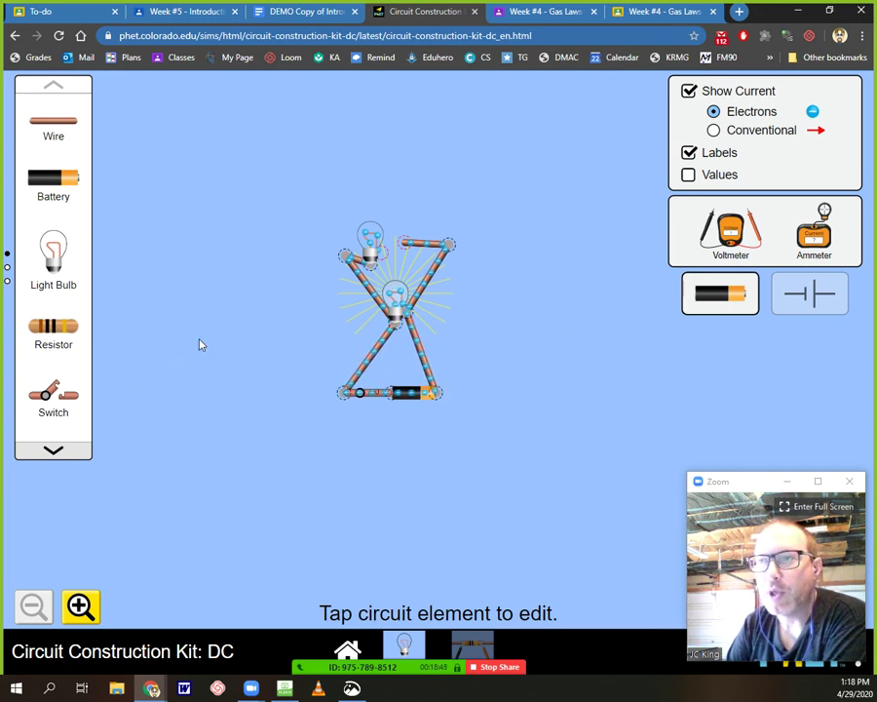
Return to the lab document and read the Part 2 instructions and the examples of measuring current and voltage
left_click(298, 13)
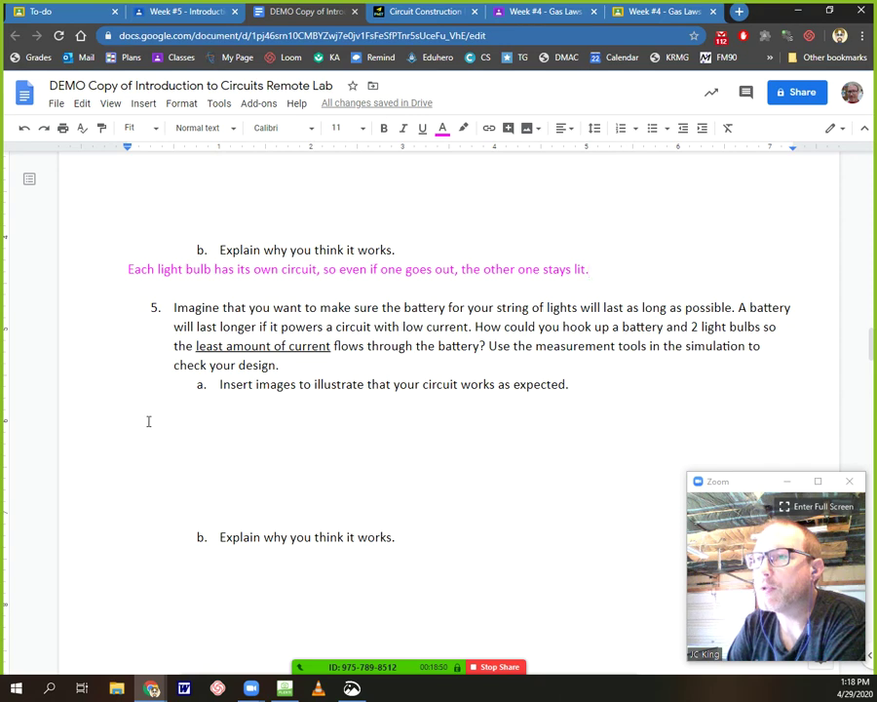
scroll(152, 425, "down", 10)
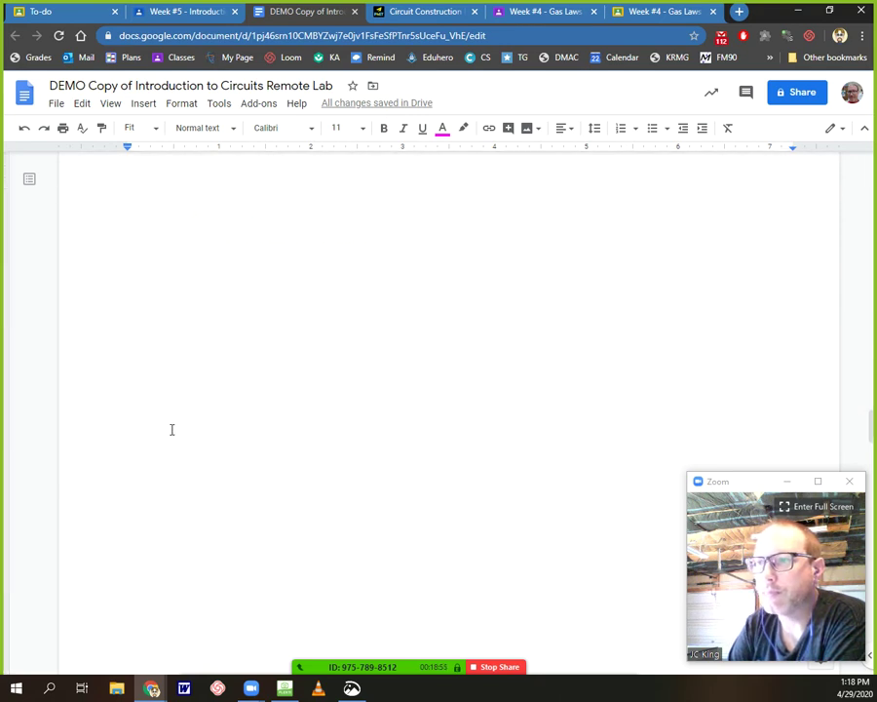
scroll(246, 426, "down", 10)
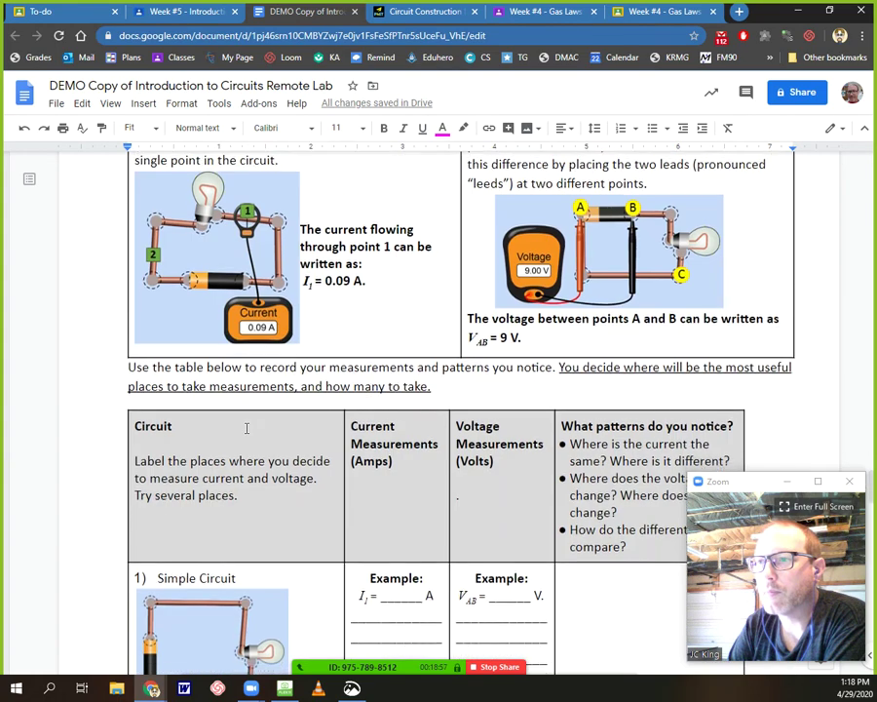
scroll(247, 426, "up", 2)
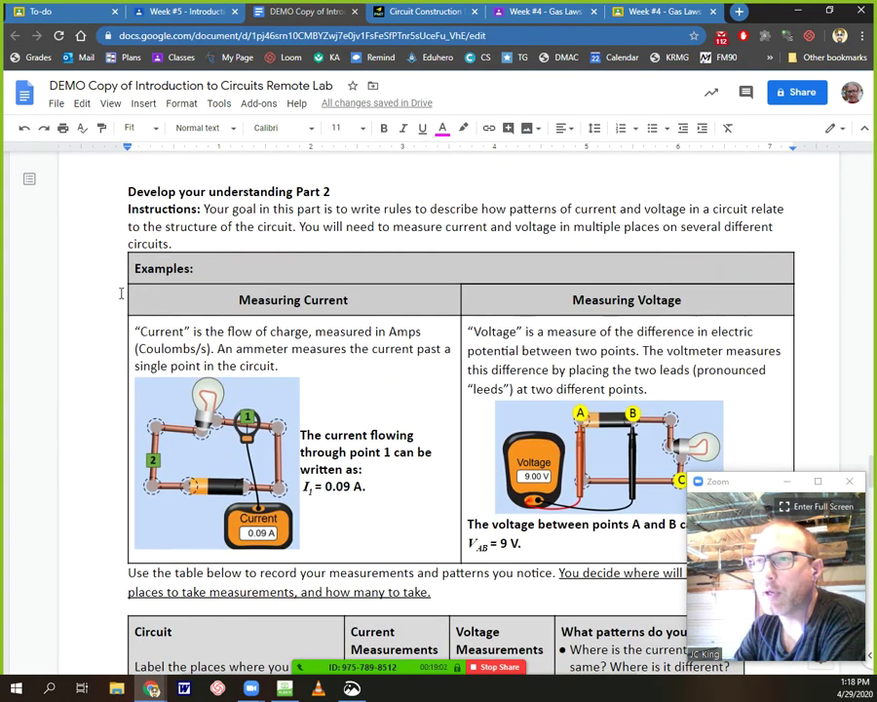
scroll(121, 293, "up", 1)
scroll(122, 292, "down", 1)
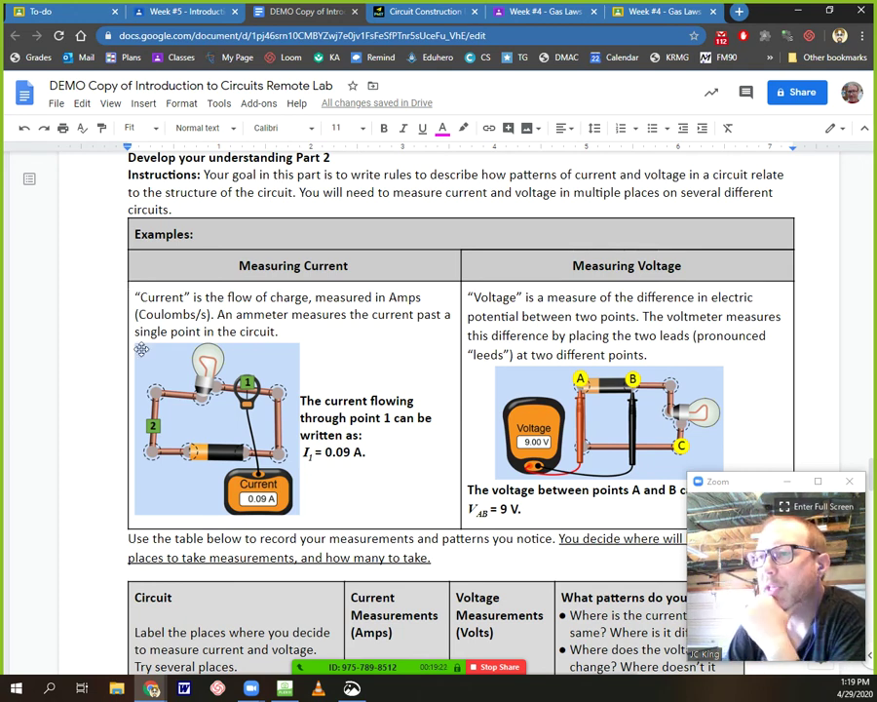
scroll(120, 342, "down", 1)
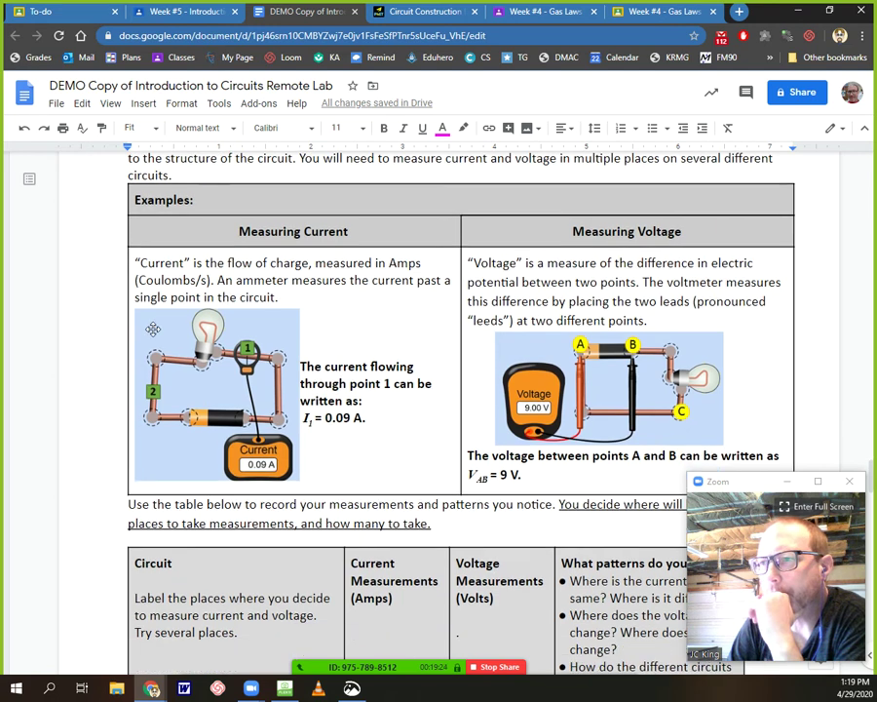
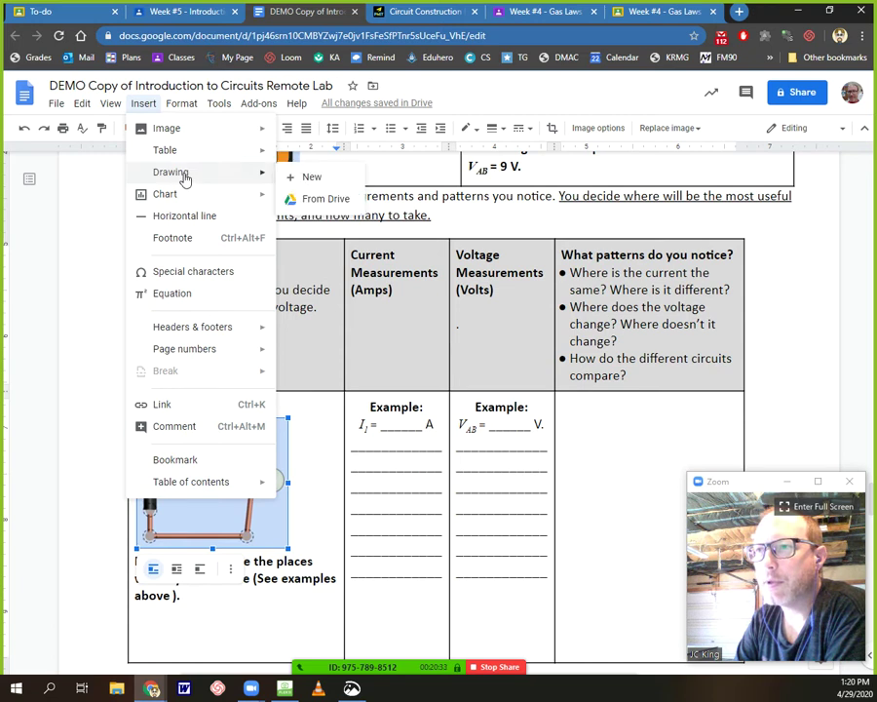
Open a new blank drawing from the lab document and close it without adding anything
left_click(304, 179)
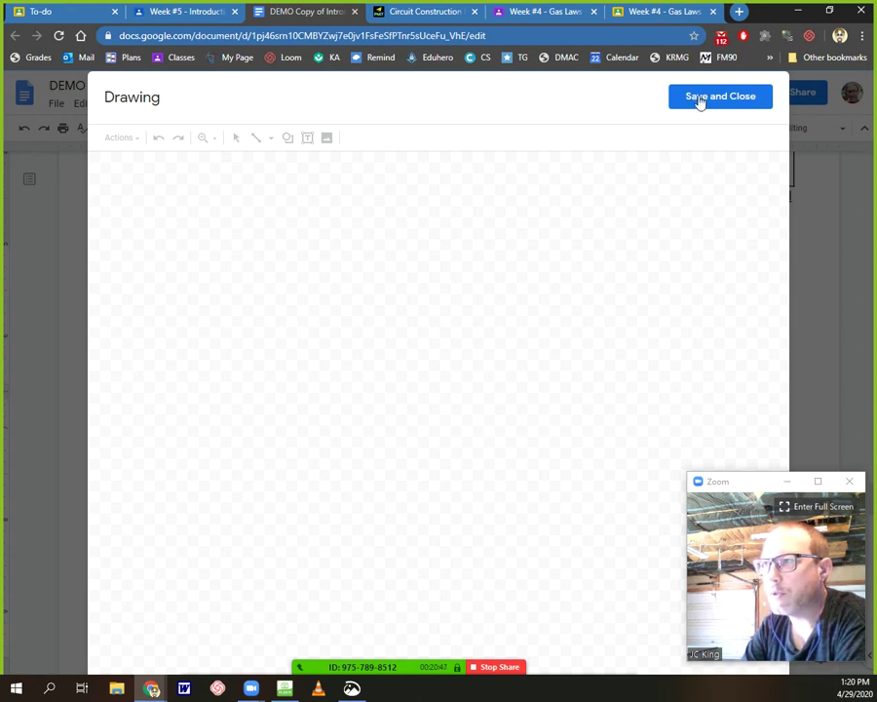
left_click(55, 303)
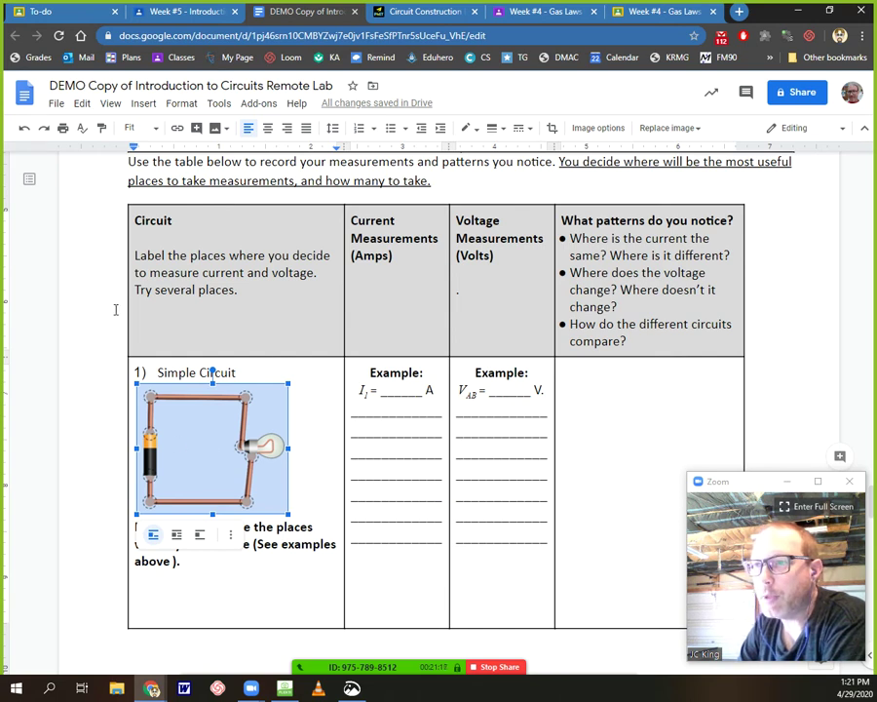
Examine the simple, series and parallel circuits in the Part 2 measurement table, returning to the simple circuit
scroll(103, 397, "down", 5)
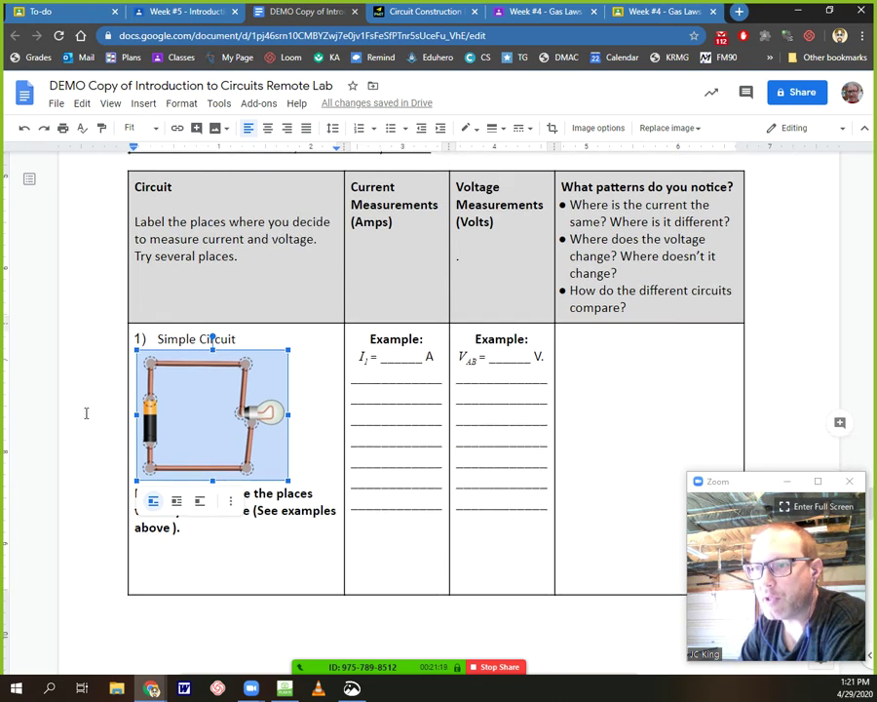
scroll(85, 412, "down", 2)
scroll(85, 411, "up", 6)
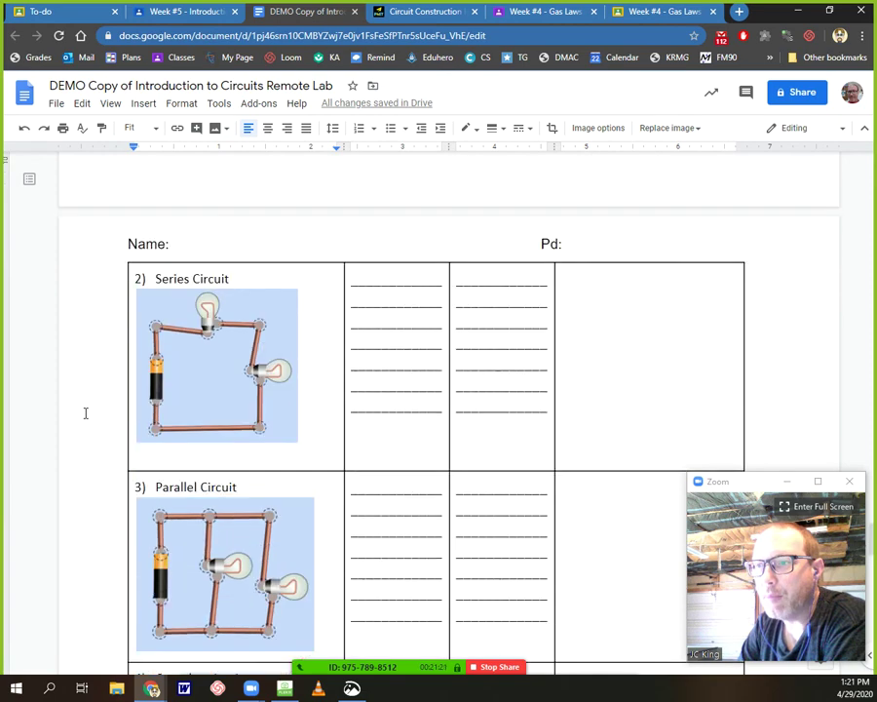
scroll(86, 407, "up", 1)
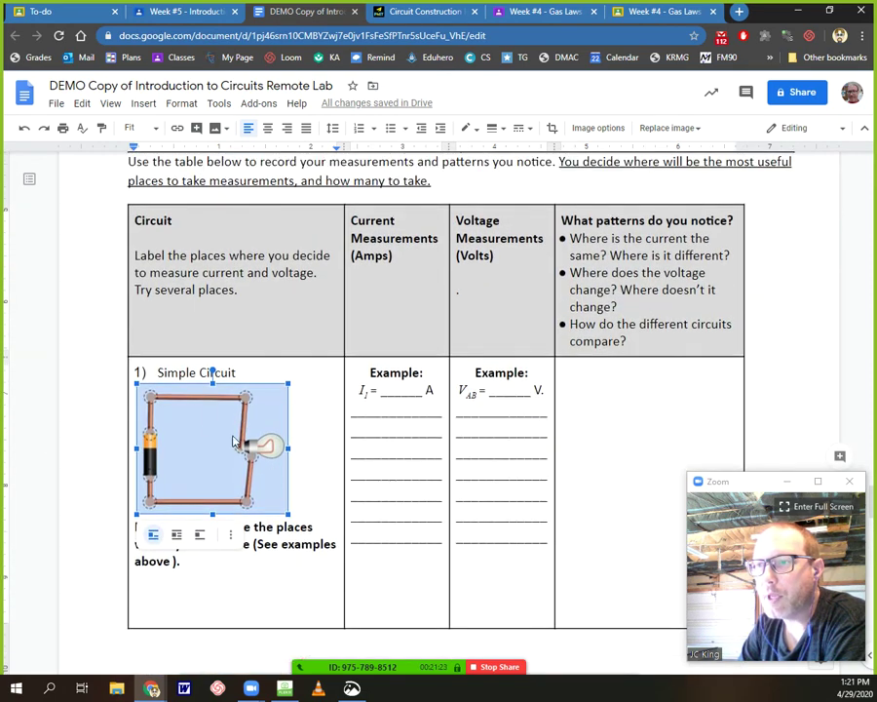
Detach the circuit simulation into its own smaller window and place it over the lab document beside the simple circuit image
left_click(438, 15)
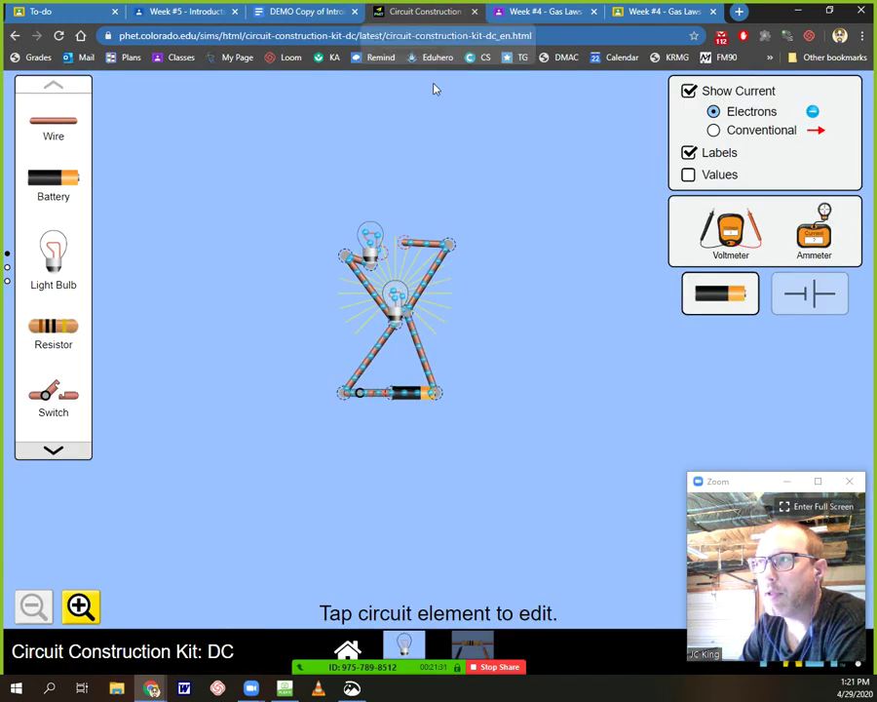
left_click_drag(425, 10, 464, 101)
left_click(830, 11)
left_click(831, 11)
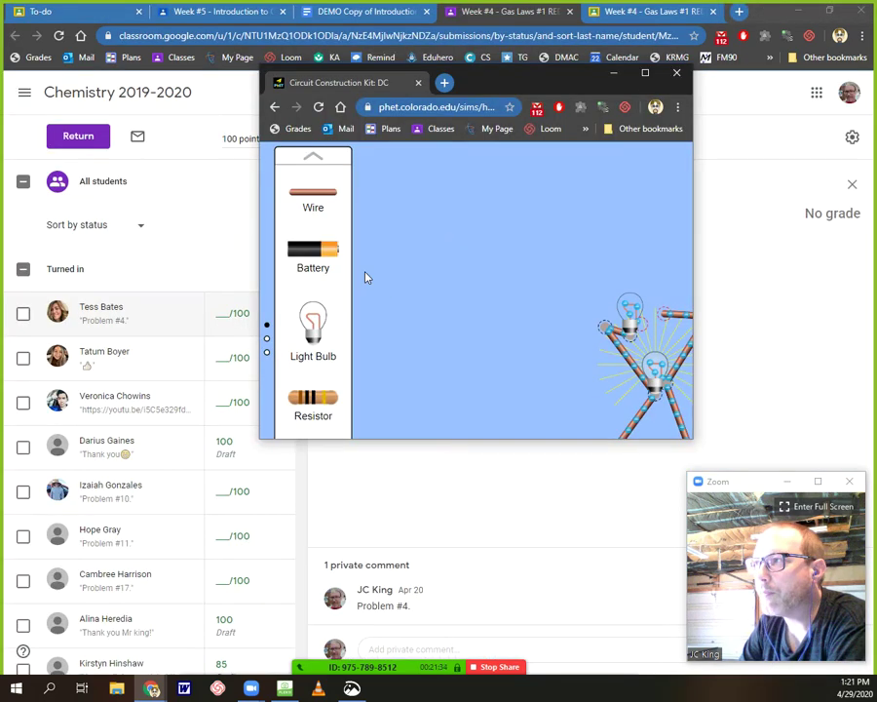
left_click_drag(486, 87, 607, 173)
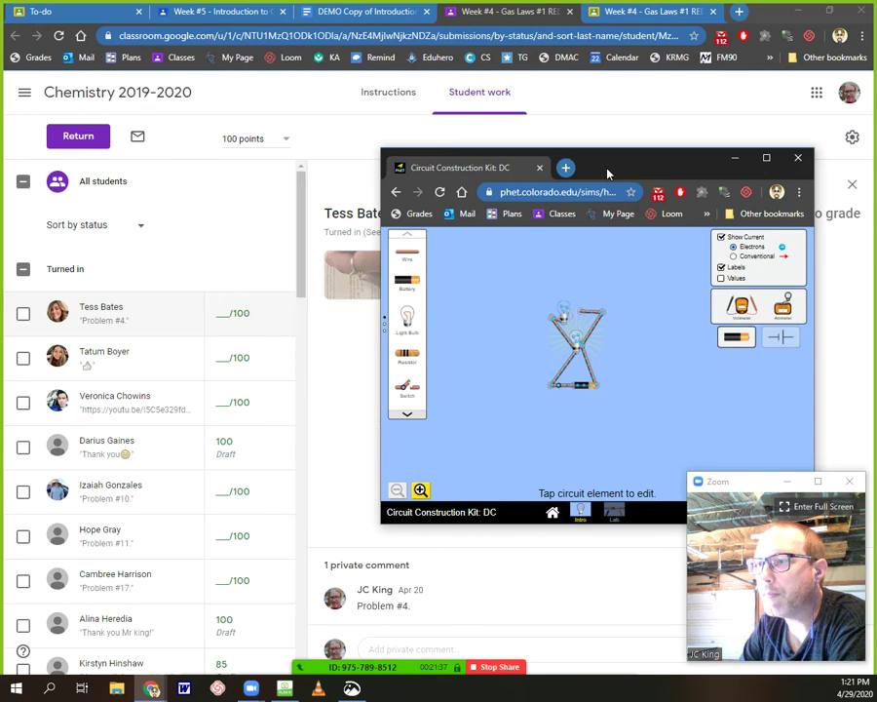
left_click(363, 11)
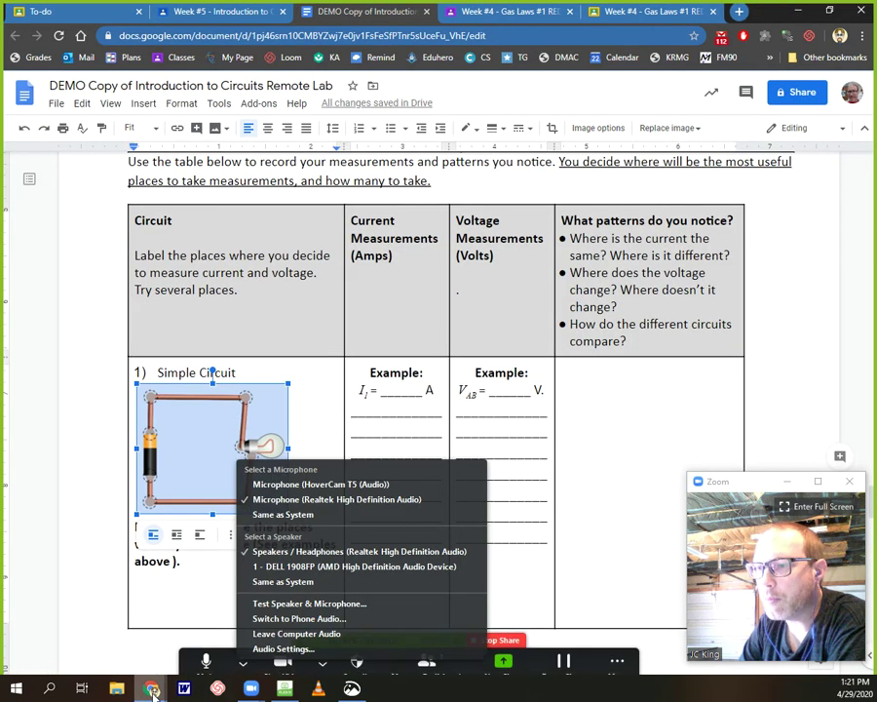
mouse_move(151, 688)
left_click(380, 609)
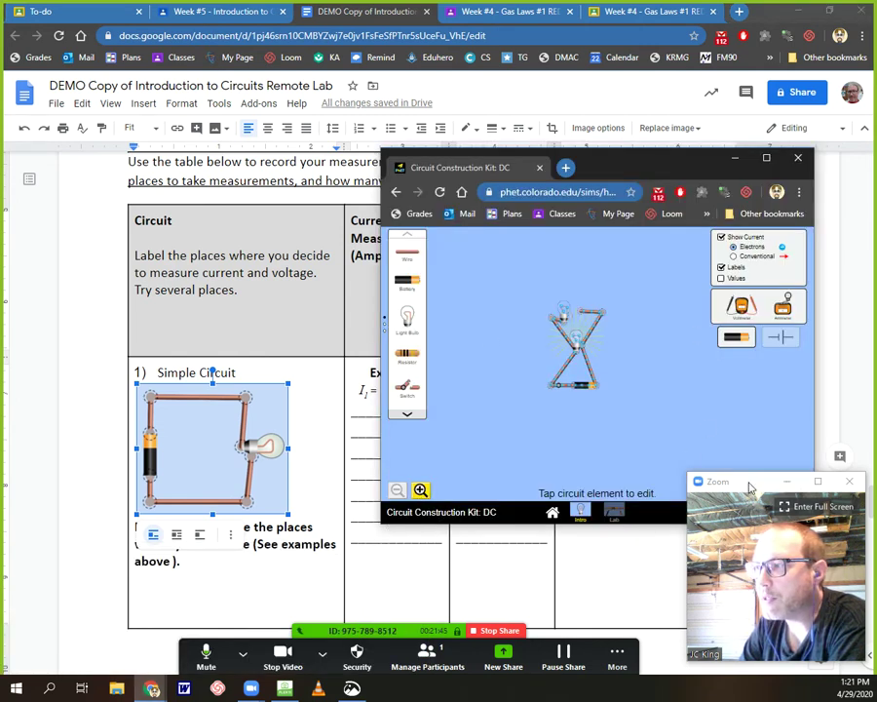
Move the Zoom video window clear of the simulation's reset control and reset the simulation to remove the two-bulb circuit
left_click_drag(746, 478, 733, 539)
left_click(797, 485)
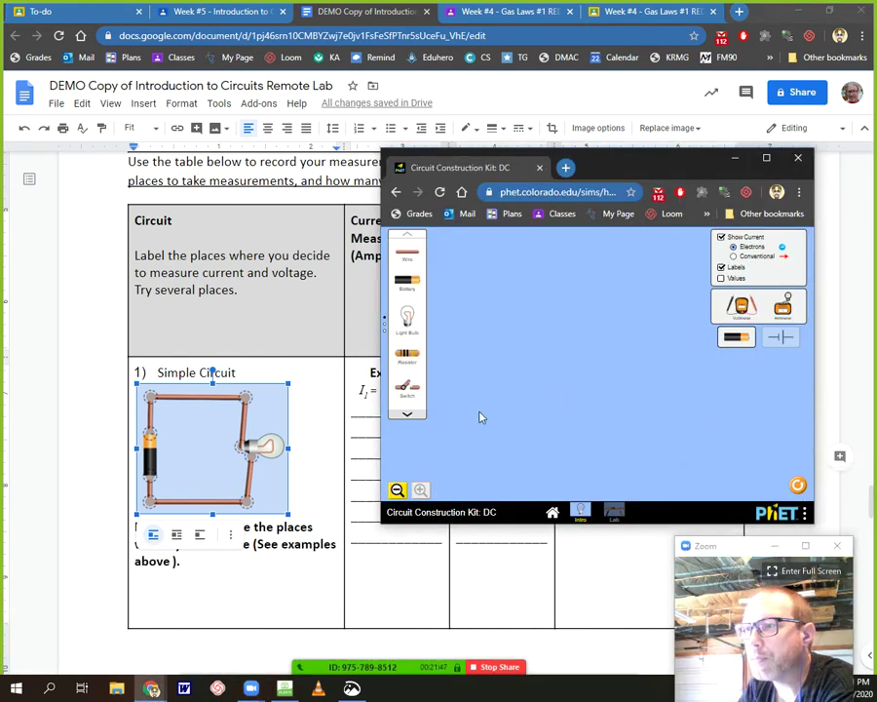
Place a battery, run wires up, across and down from its upper end, and attach a light bulb to match the simple circuit image
left_click_drag(411, 283, 462, 368)
left_click_drag(408, 264, 459, 295)
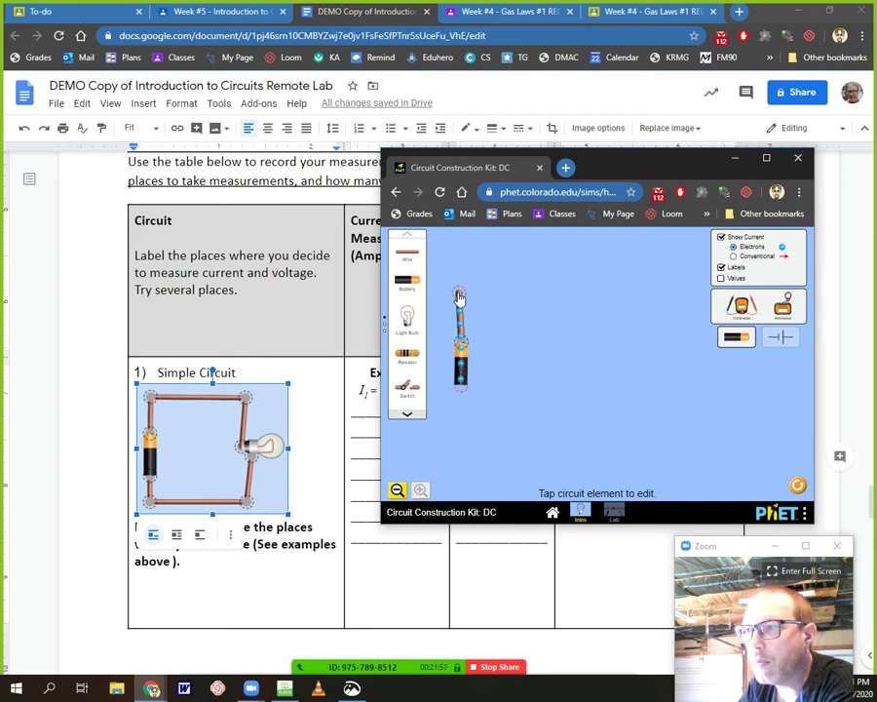
left_click_drag(406, 260, 549, 294)
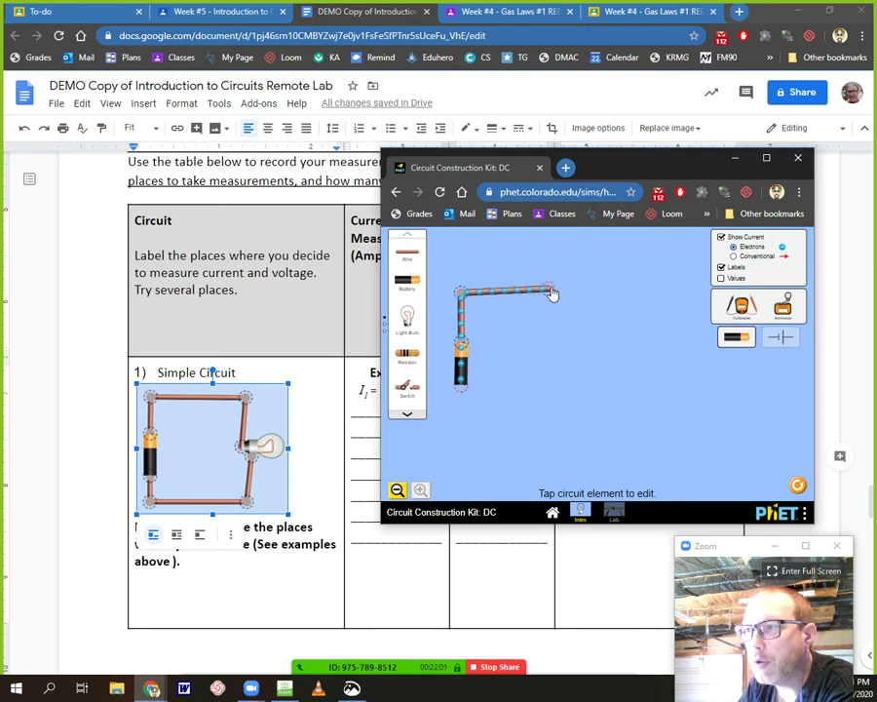
left_click_drag(413, 265, 548, 351)
left_click_drag(407, 316, 569, 357)
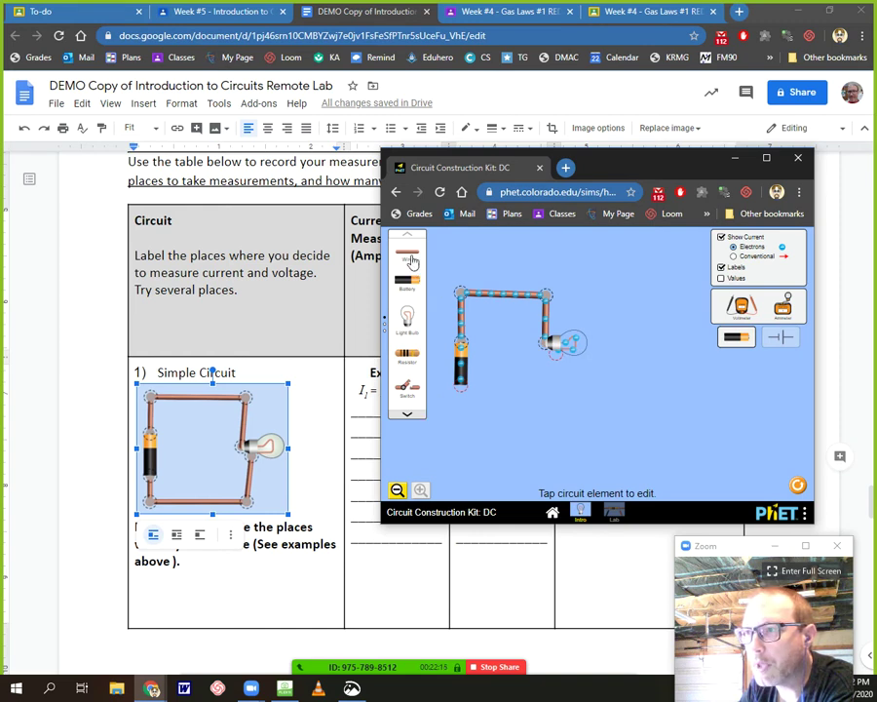
Complete the simple circuit loop with wires below the bulb, below the battery and across the bottom
left_click_drag(407, 255, 552, 393)
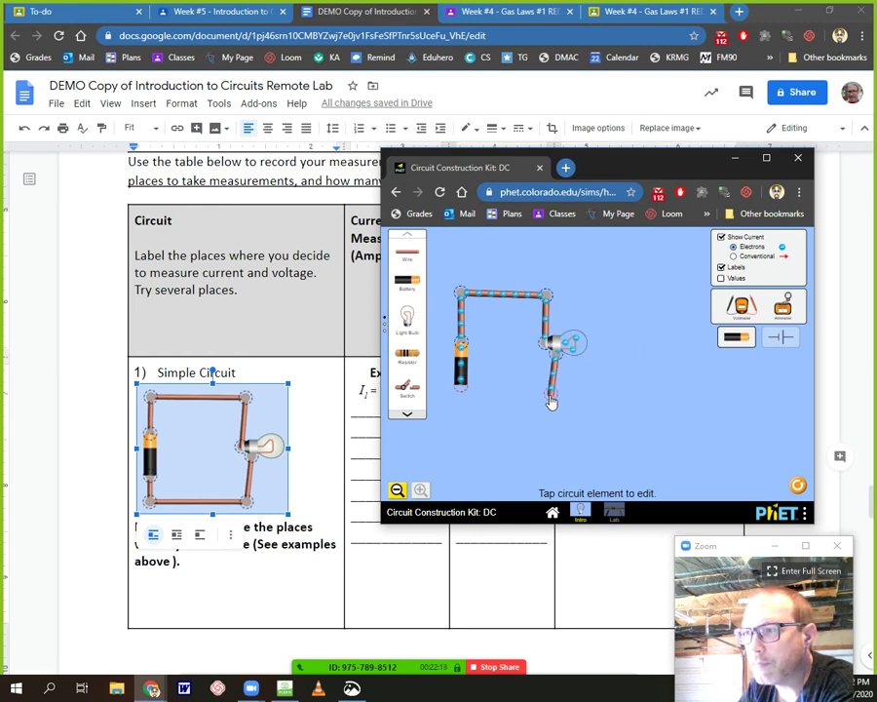
mouse_move(421, 253)
left_mouse_down()
mouse_move(464, 374)
mouse_move(490, 403)
mouse_move(462, 411)
left_mouse_up()
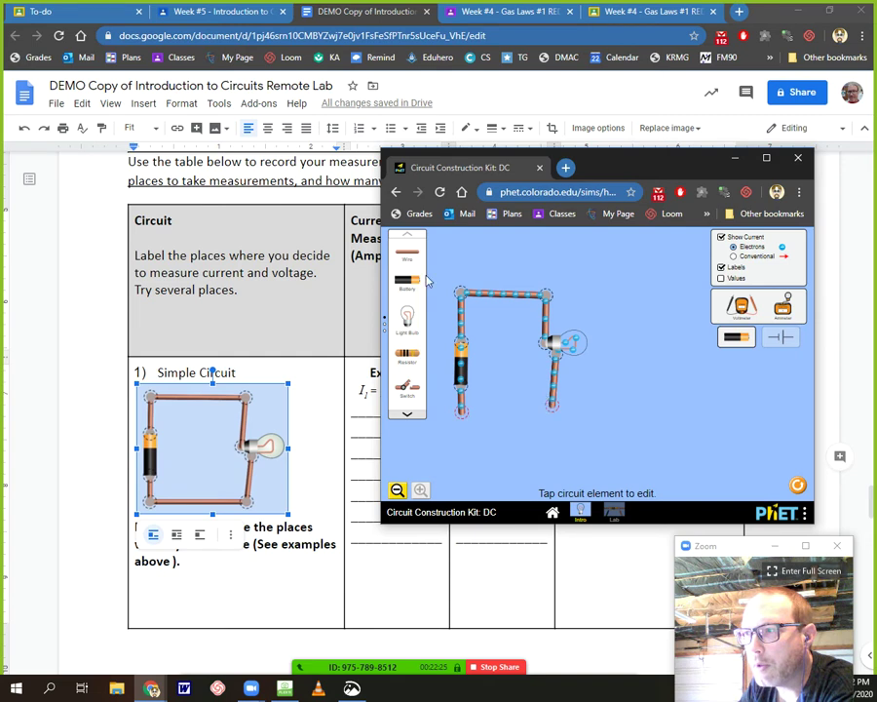
left_click_drag(406, 255, 552, 409)
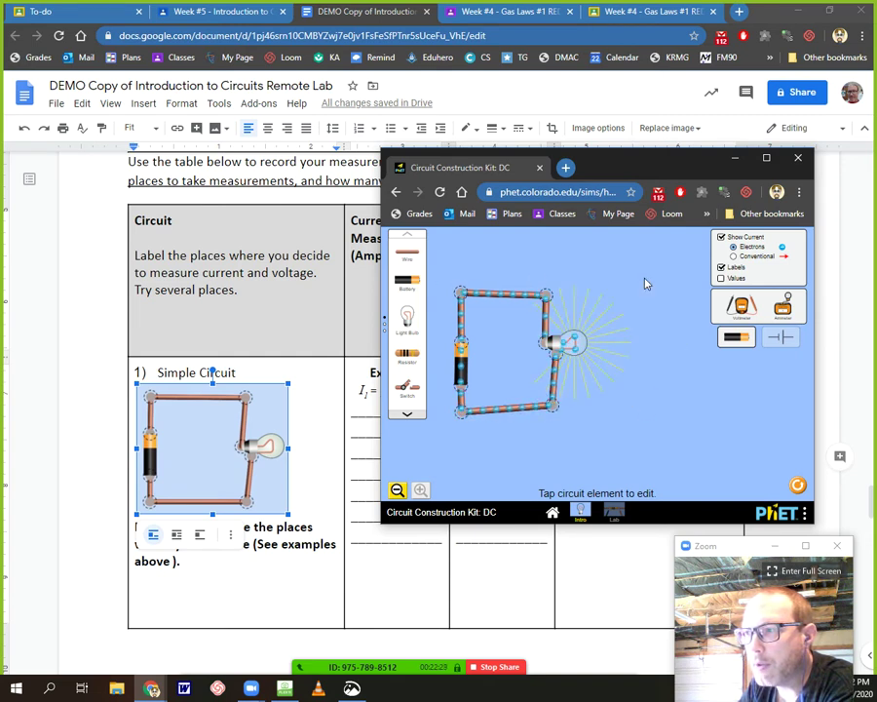
Move the simulation window higher over the measurement table, then return to the lab document and deselect the simple circuit image
left_click_drag(613, 168, 718, 144)
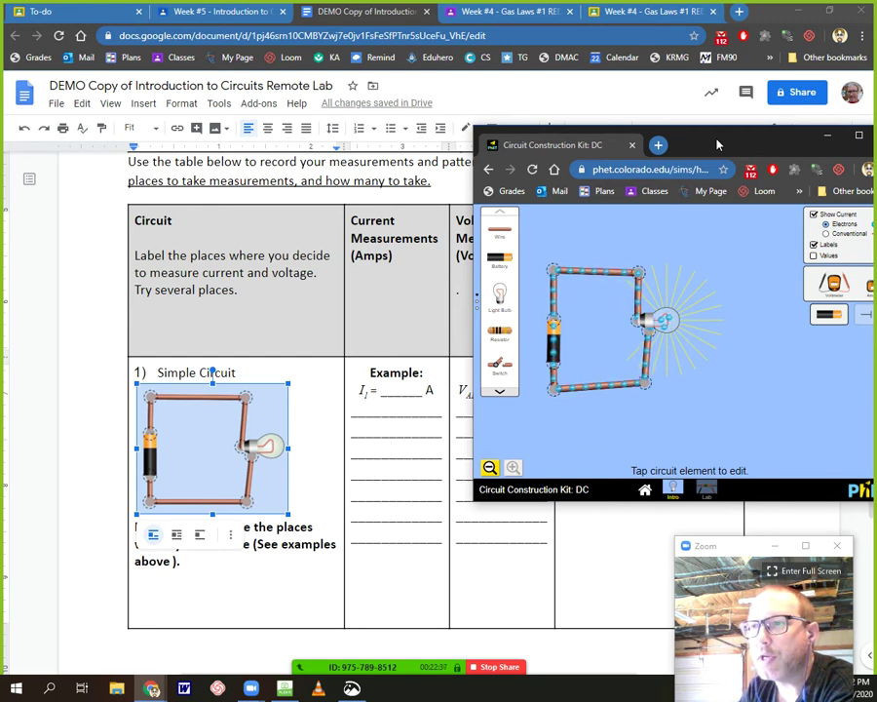
left_click_drag(719, 144, 624, 95)
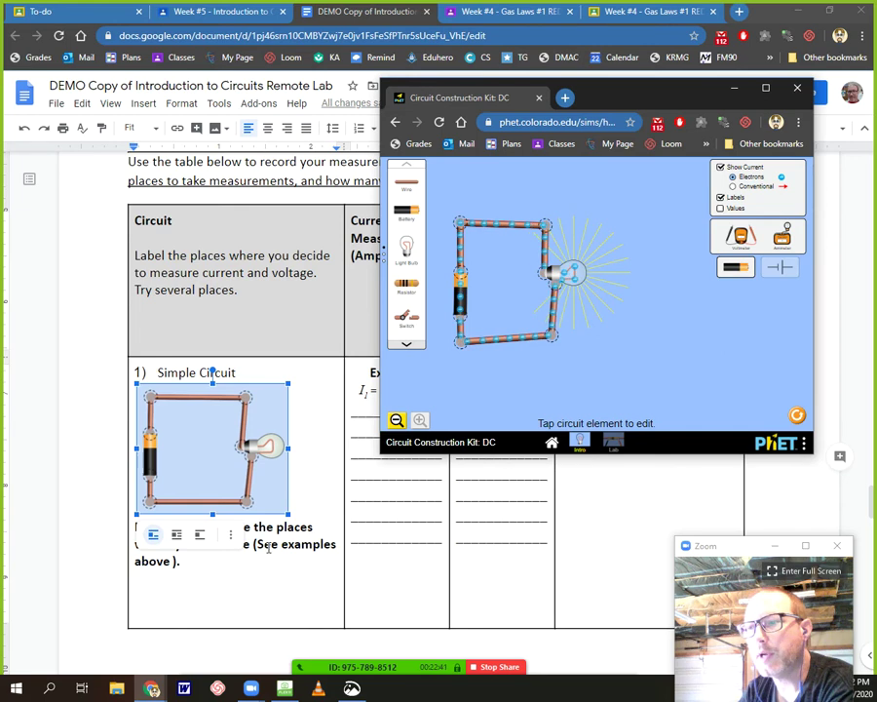
left_click(283, 577)
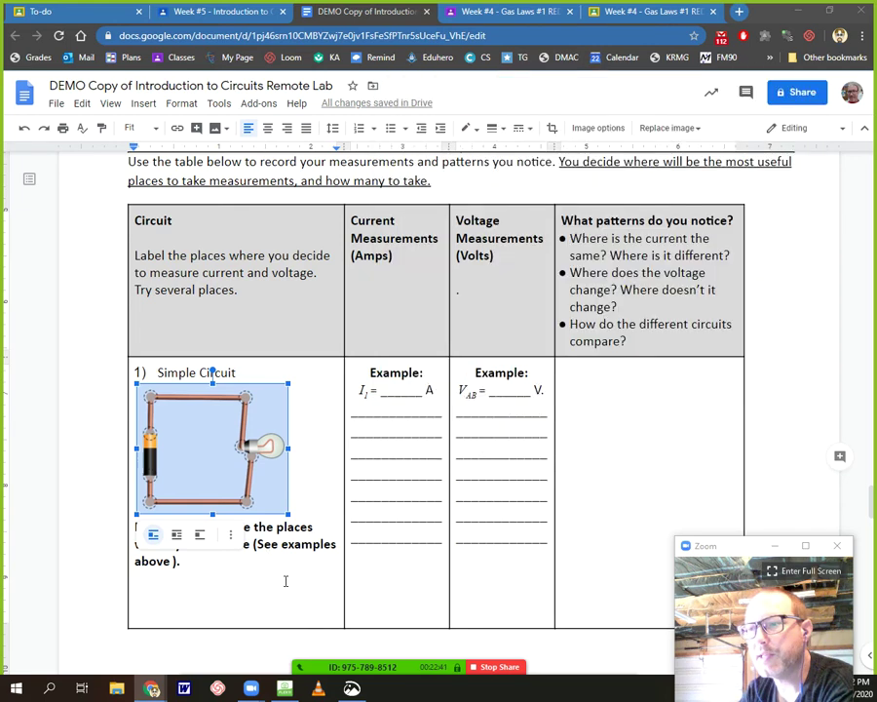
left_click(297, 396)
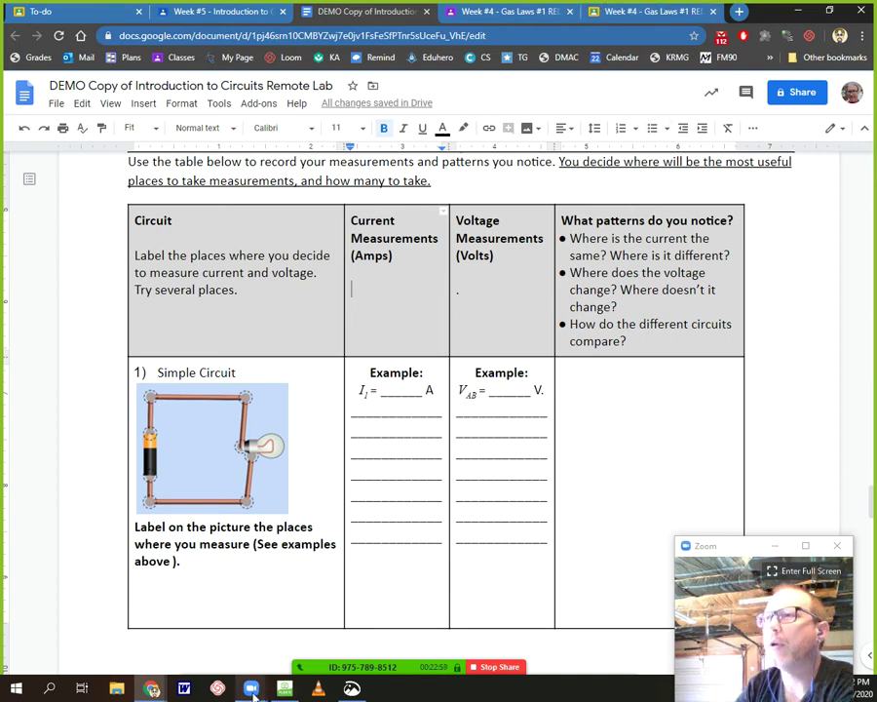
Bring the circuit simulation back to the front and place the ammeter beside the simple circuit
mouse_move(151, 688)
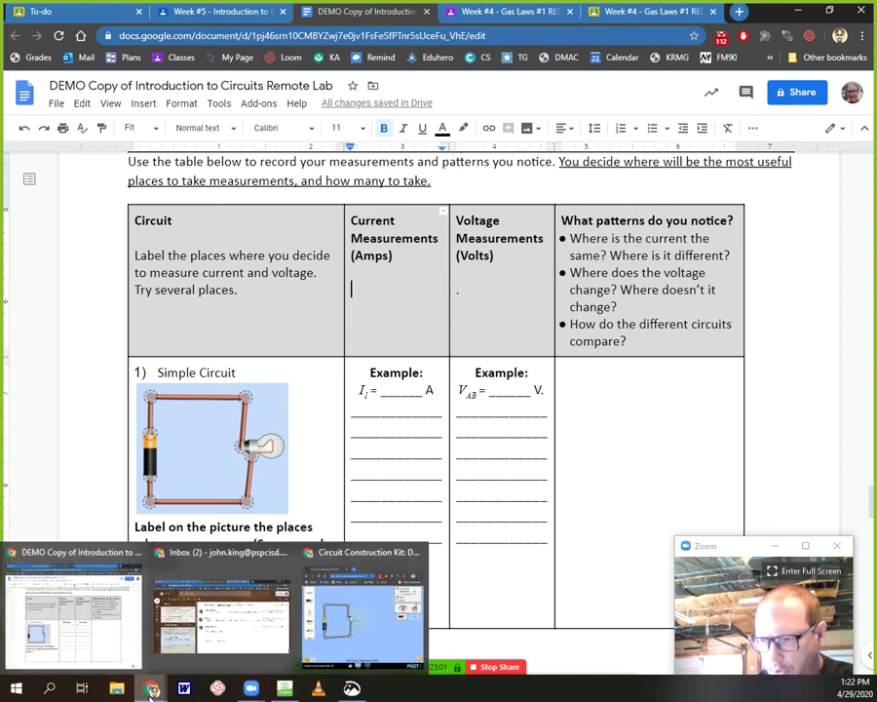
left_click(327, 643)
left_click_drag(780, 236, 657, 324)
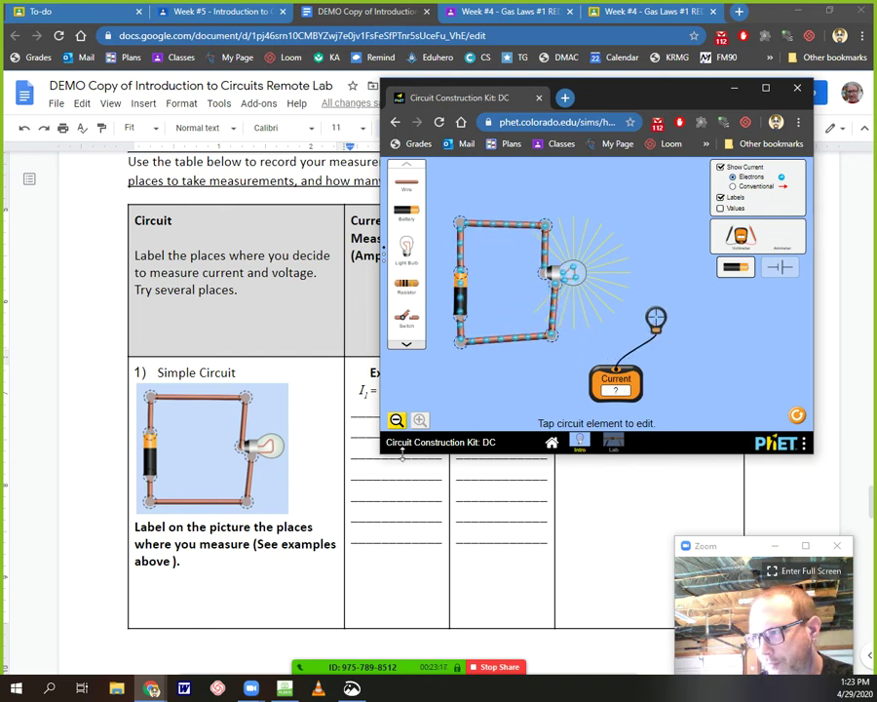
Enter 0.9 in magenta in the simple circuit's example current blank and trim the surplus underscores before it
left_click(399, 474)
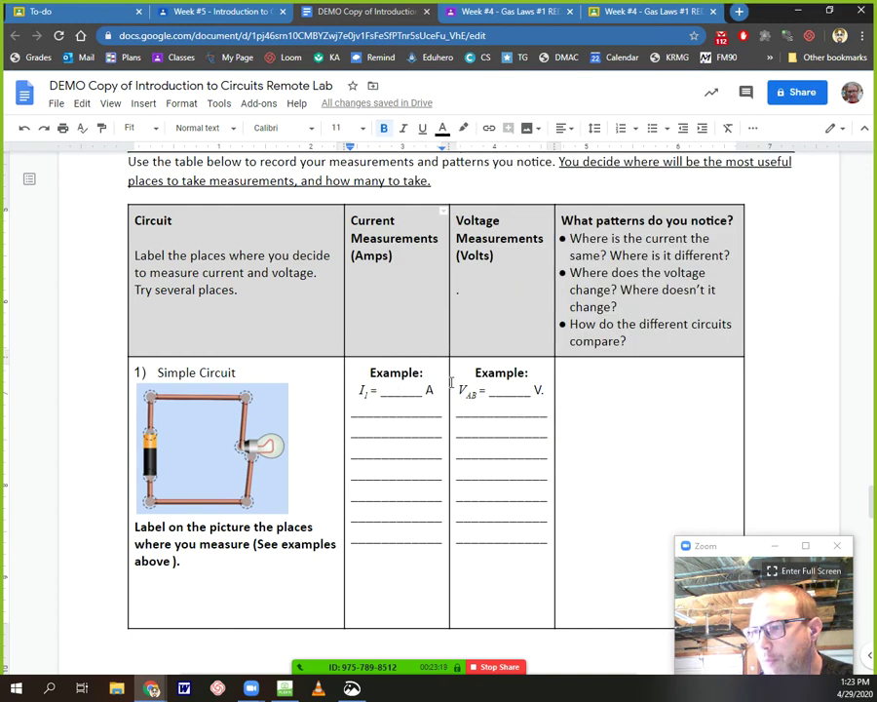
left_click(406, 390)
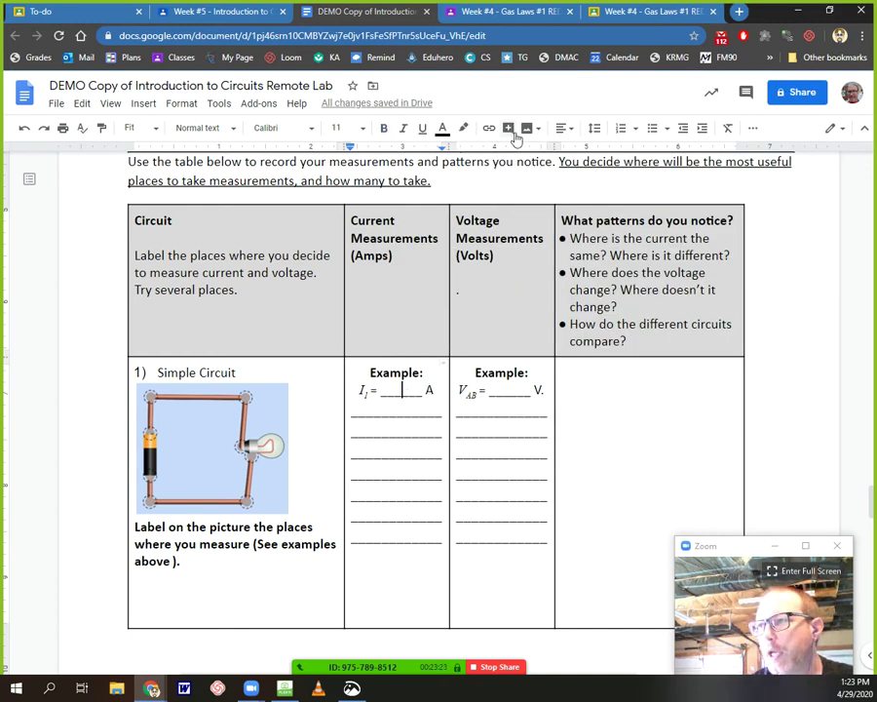
left_click(443, 133)
left_click(583, 171)
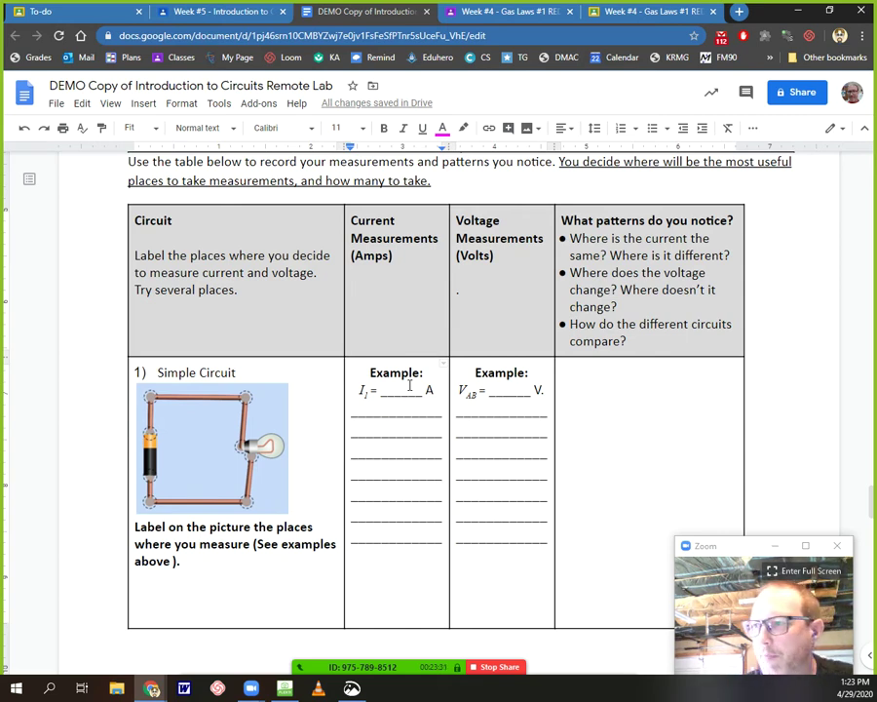
type("0.9")
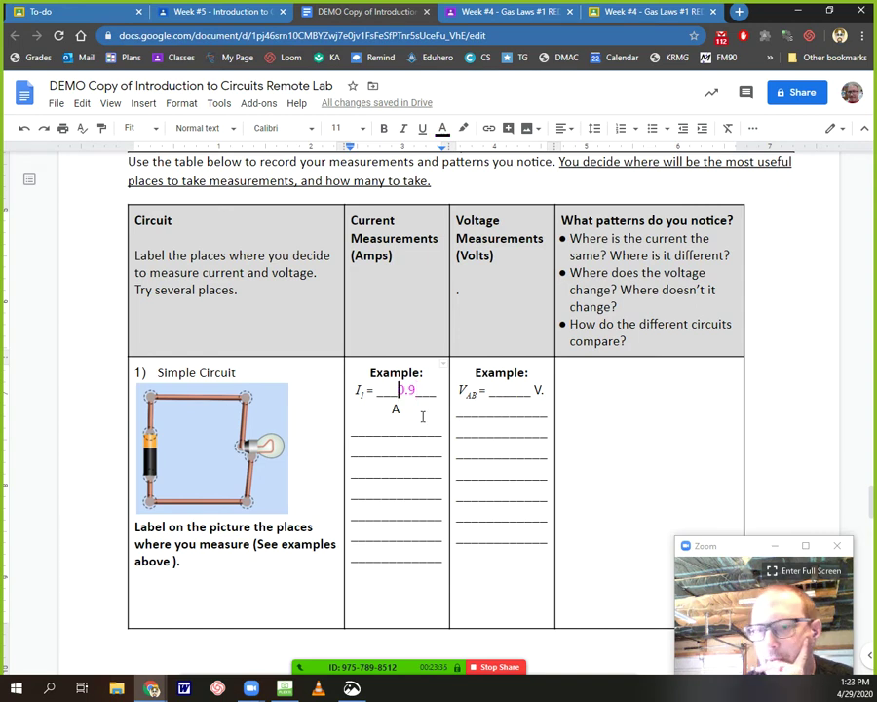
key("BackSpace")
key("BackSpace")
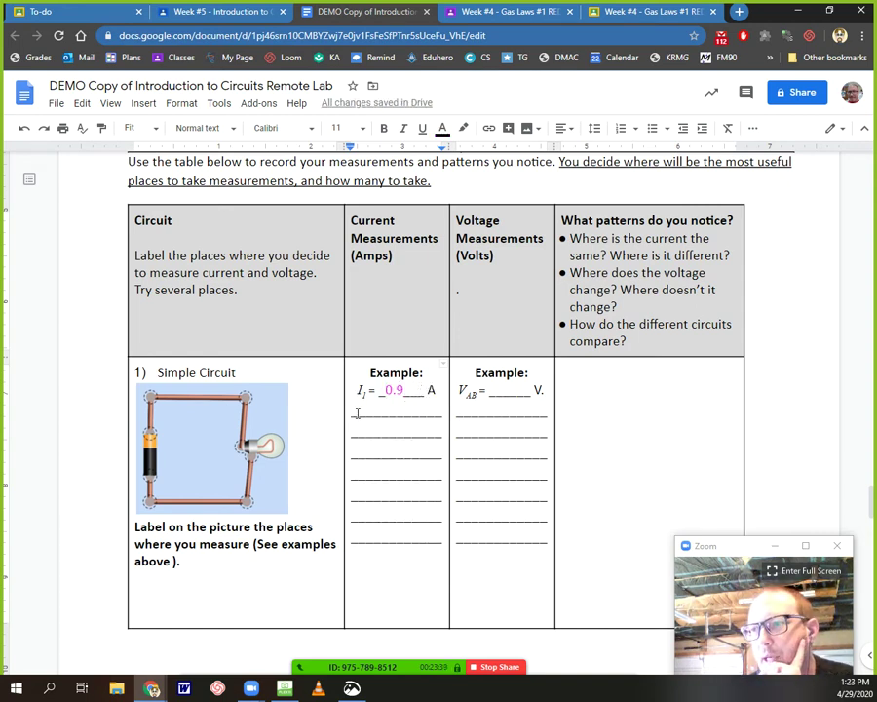
Replace the simple circuit's blank current lines with the magenta text "The ammeter gave a reading of 0.9A no matter where I took it. SIC"
left_click_drag(353, 407, 446, 546)
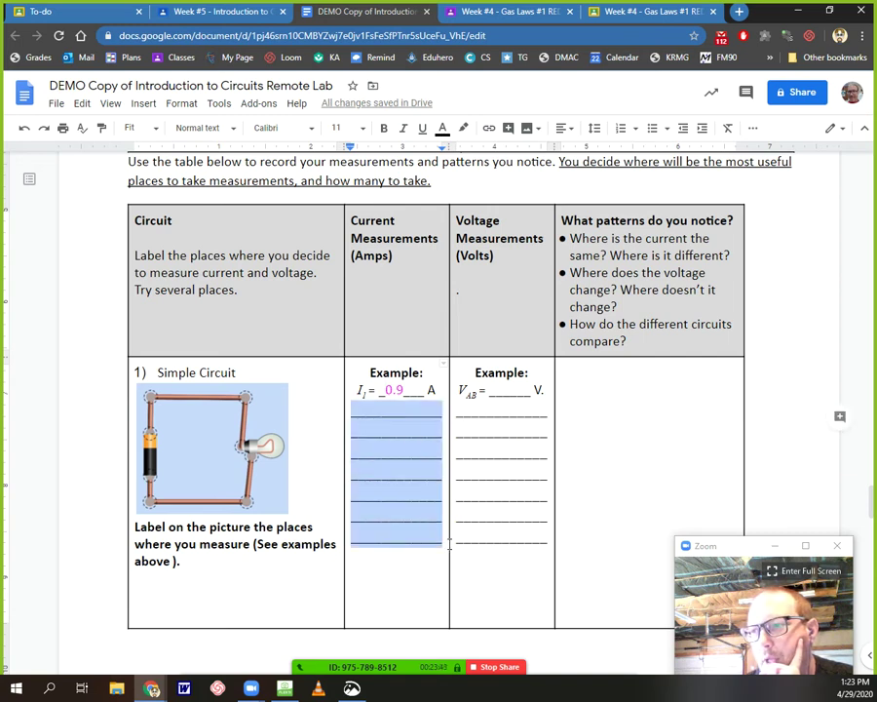
left_click(443, 130)
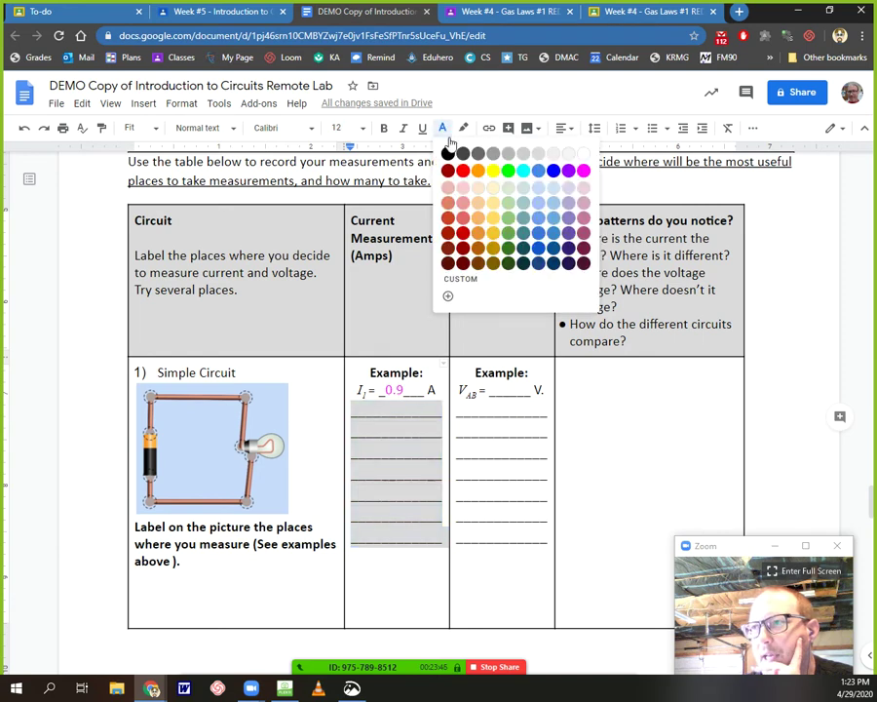
left_click(584, 173)
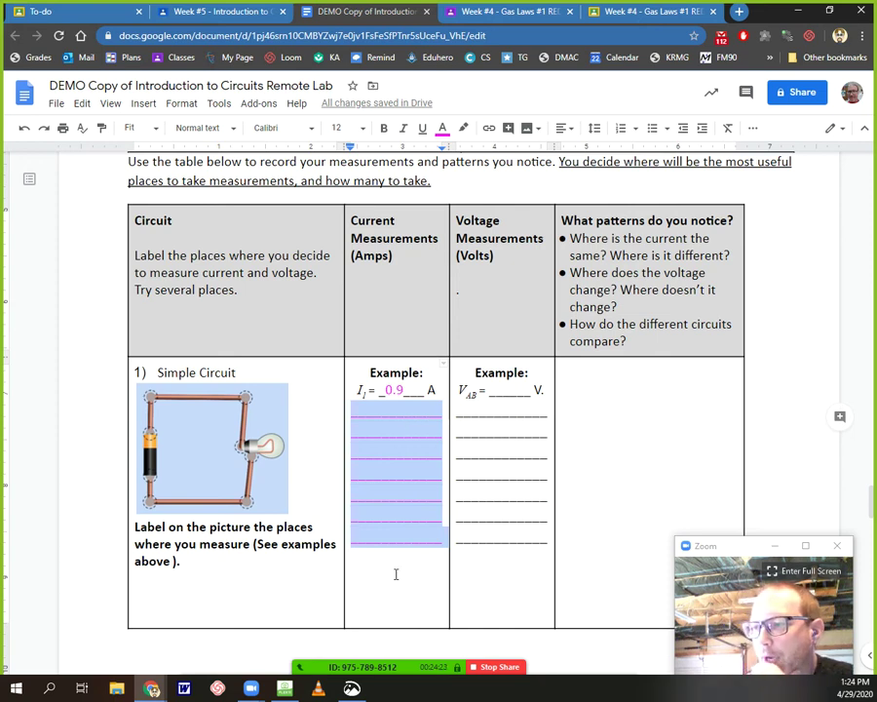
type("The ammeter gave a reading of 0.9A no metter where I took it.  SIC")
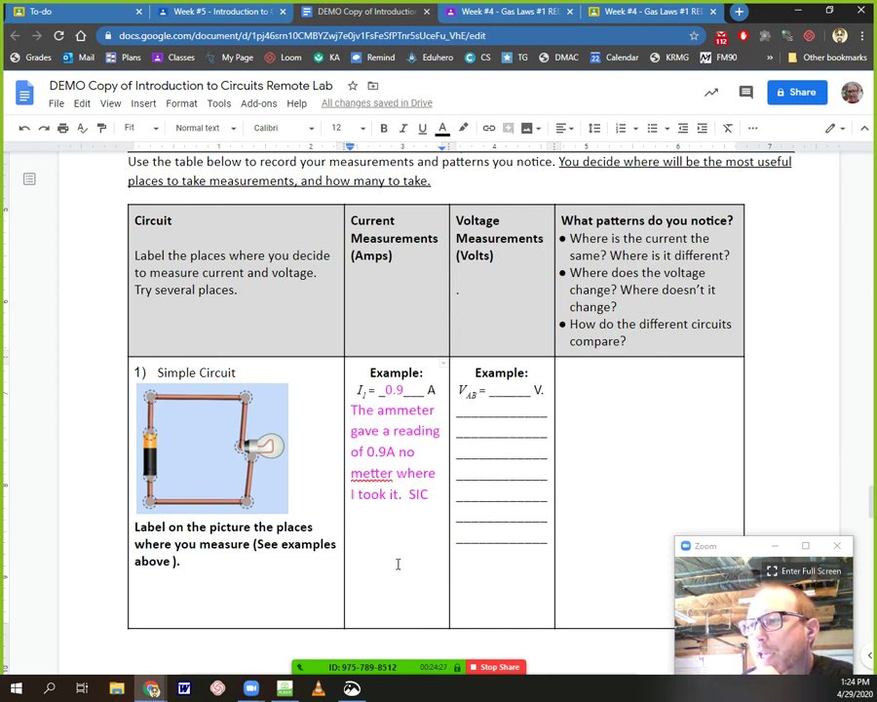
left_click(370, 474)
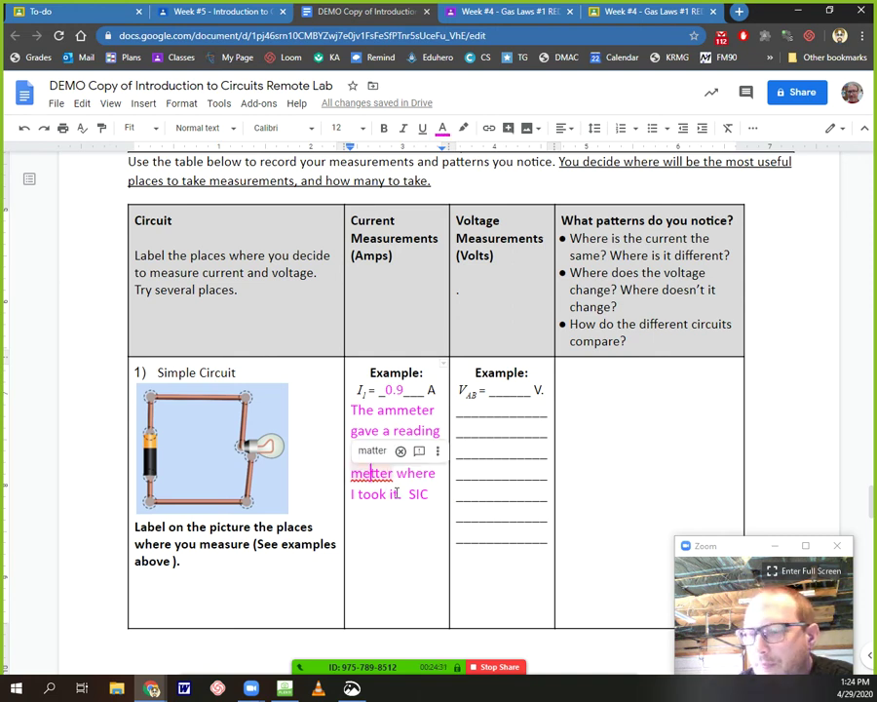
key("BackSpace")
type("a")
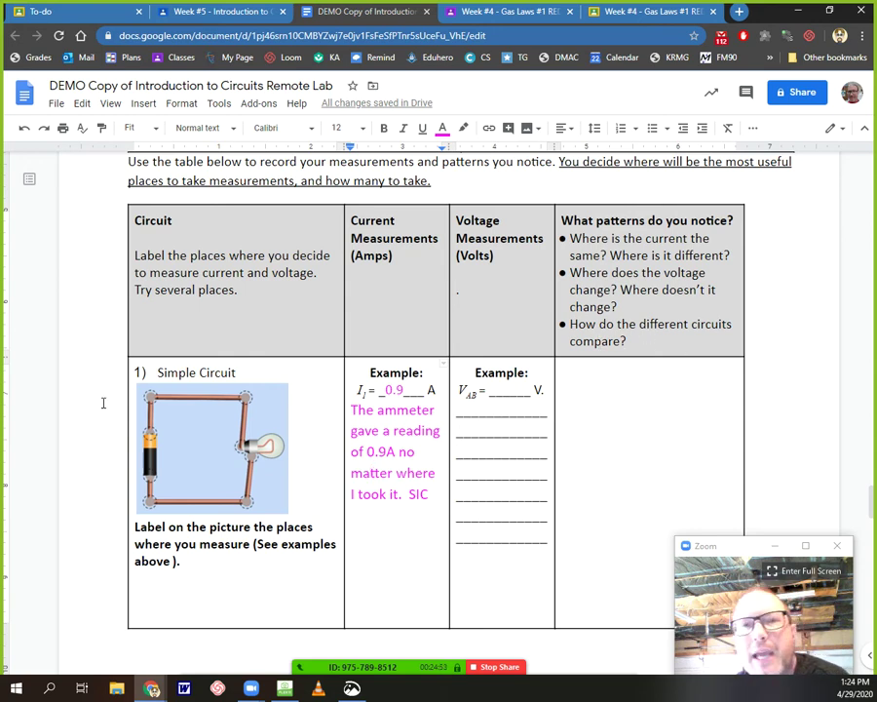
Examine the remaining table circuits and questions 6 to 8 of the lab document, keeping the Zoom video window clear of the text
scroll(105, 404, "down", 1)
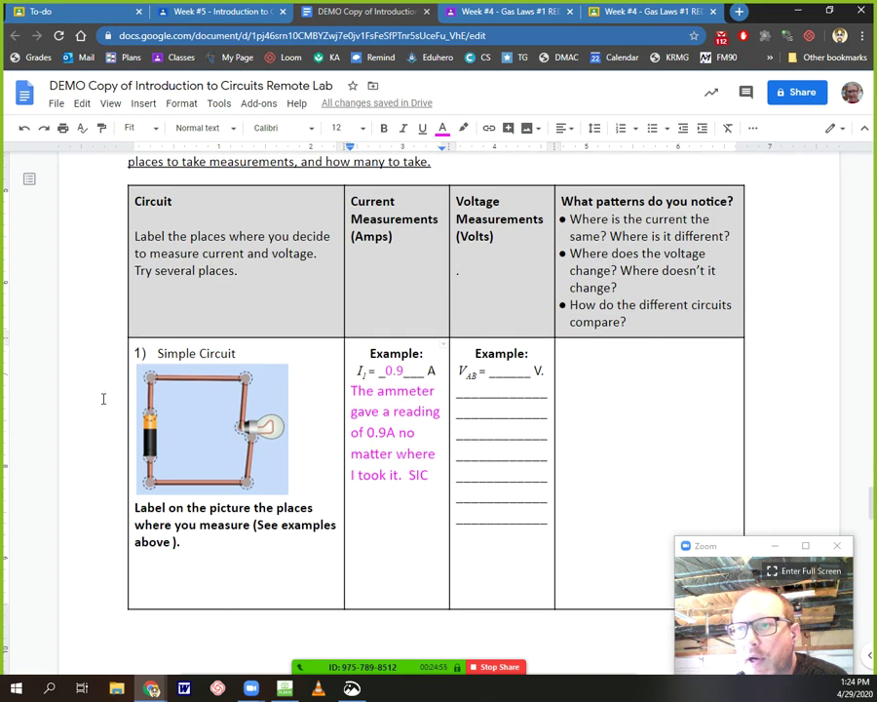
scroll(97, 393, "down", 5)
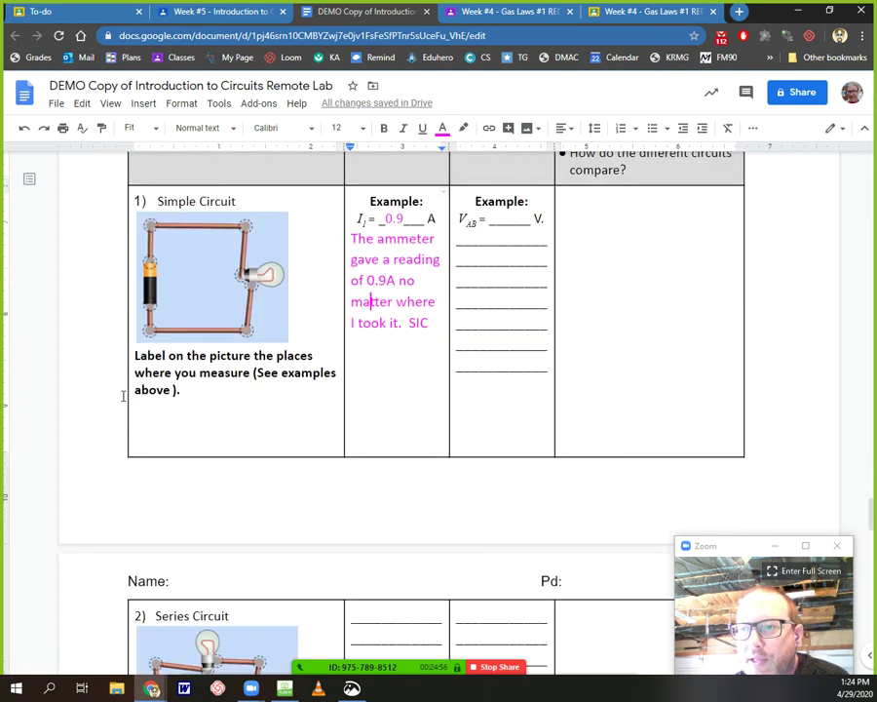
scroll(95, 397, "down", 12)
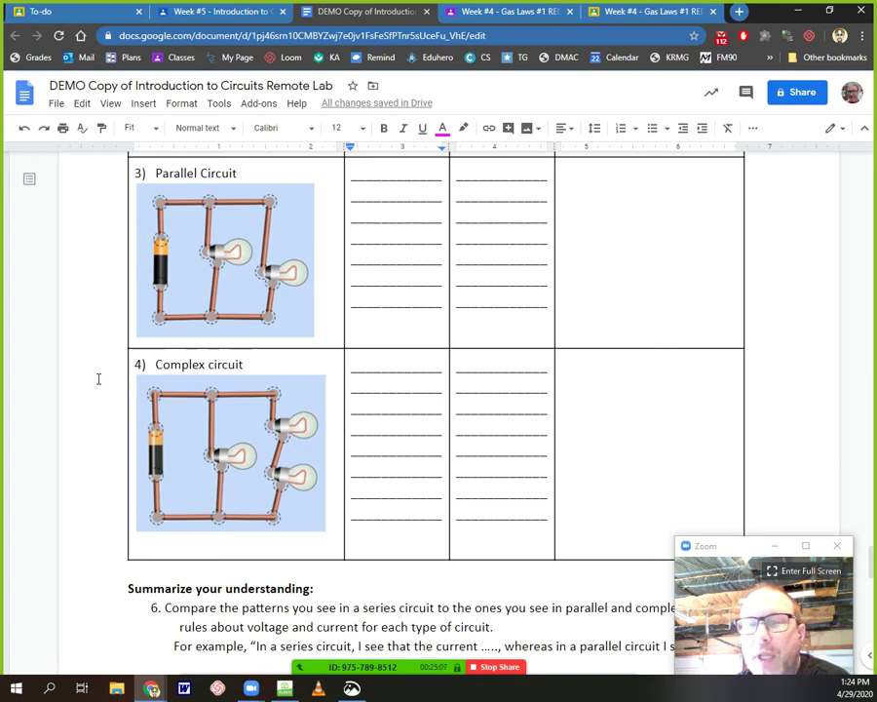
scroll(98, 379, "down", 3)
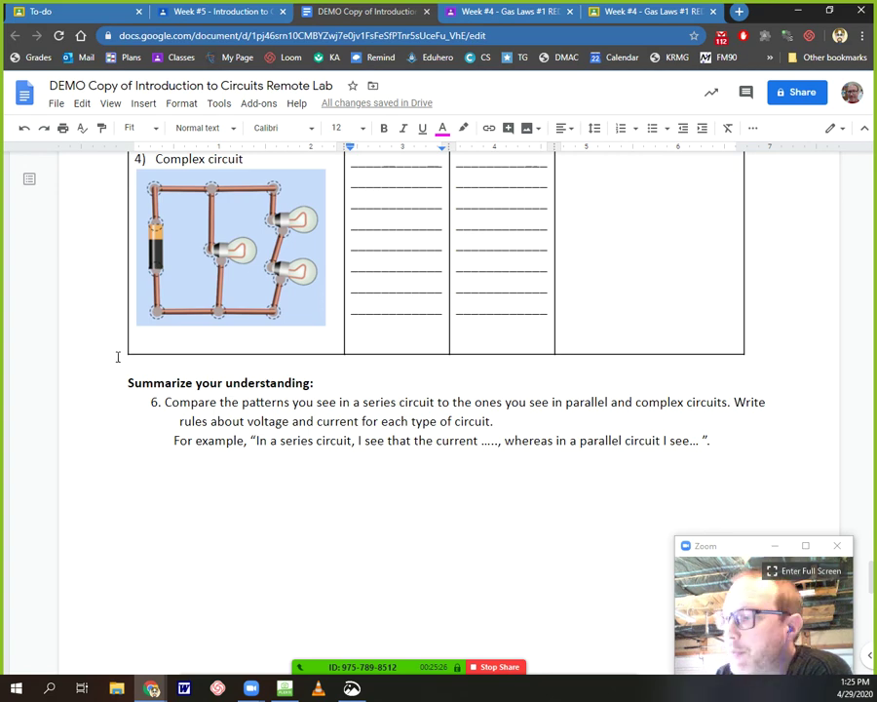
left_click_drag(718, 551, 705, 476)
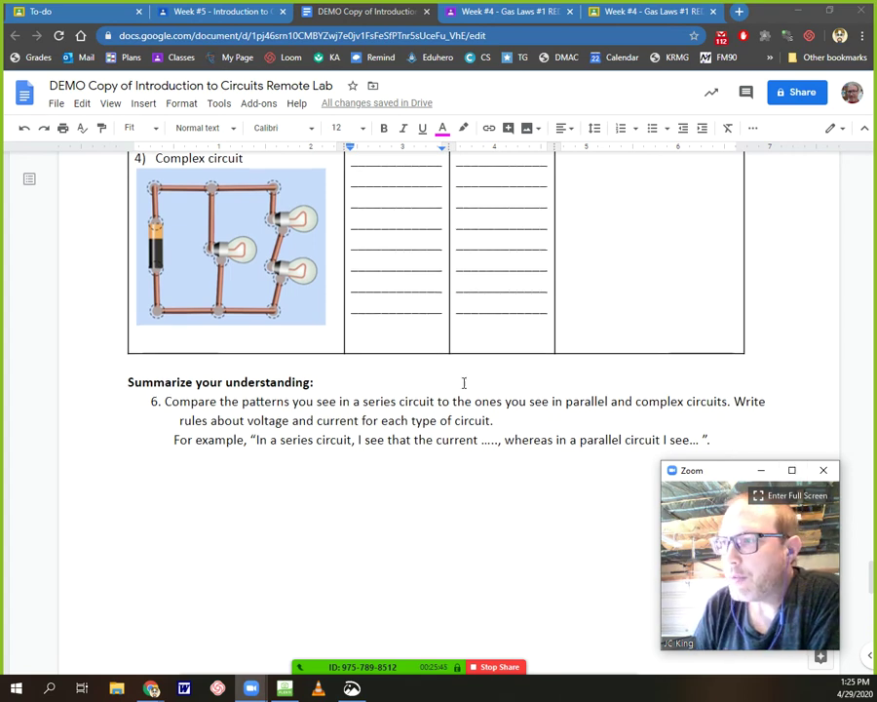
scroll(456, 390, "down", 5)
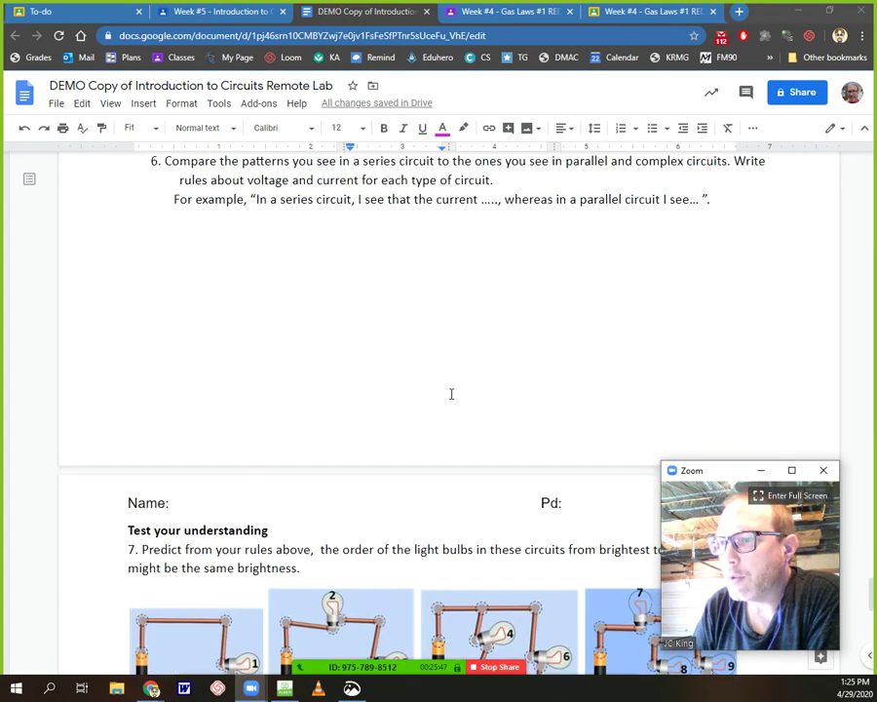
scroll(451, 394, "down", 4)
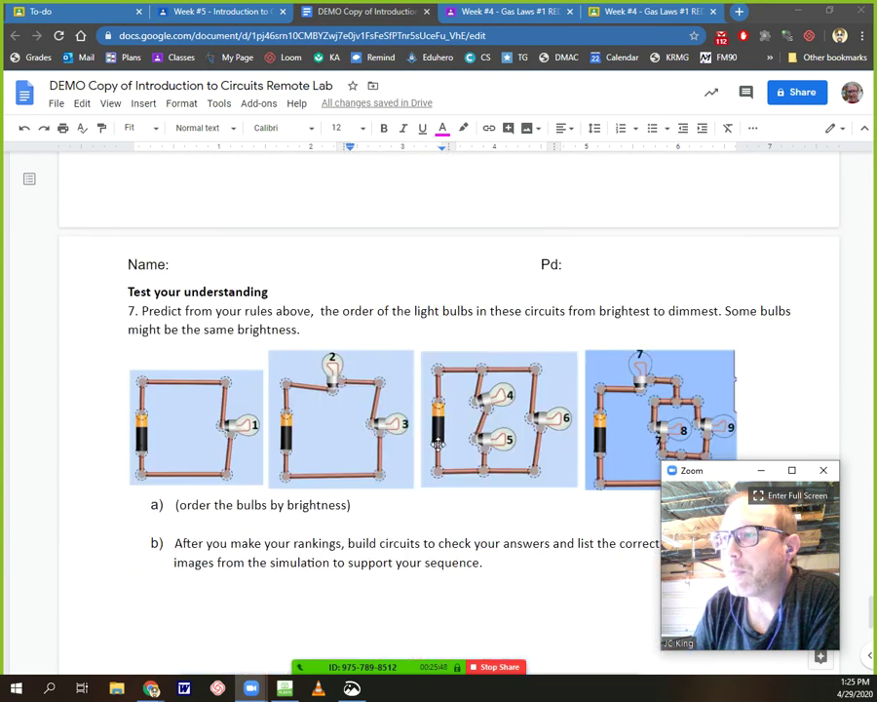
scroll(446, 429, "down", 1)
scroll(439, 455, "down", 1)
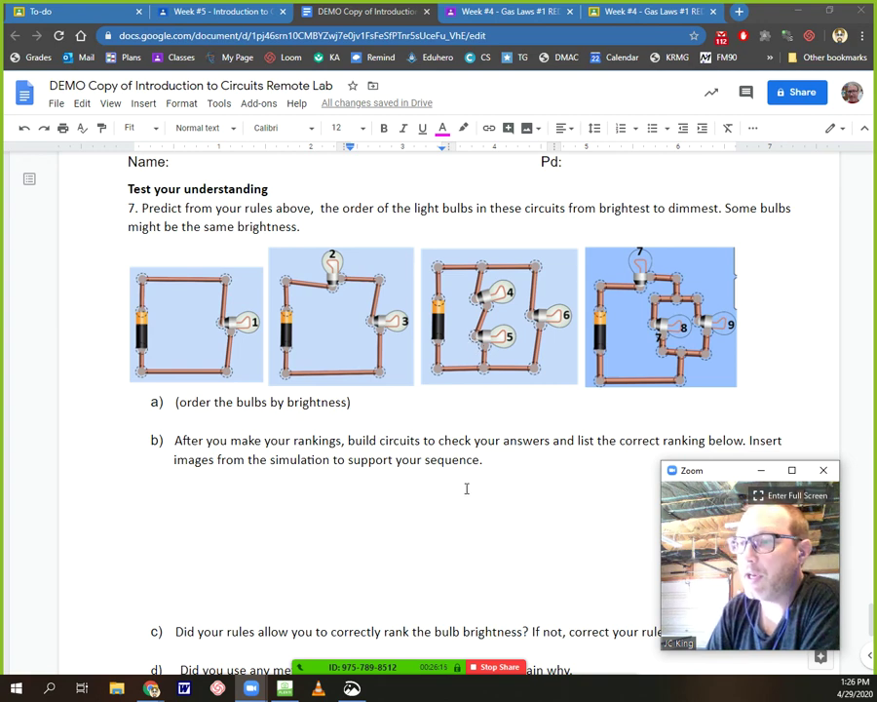
scroll(456, 283, "down", 3)
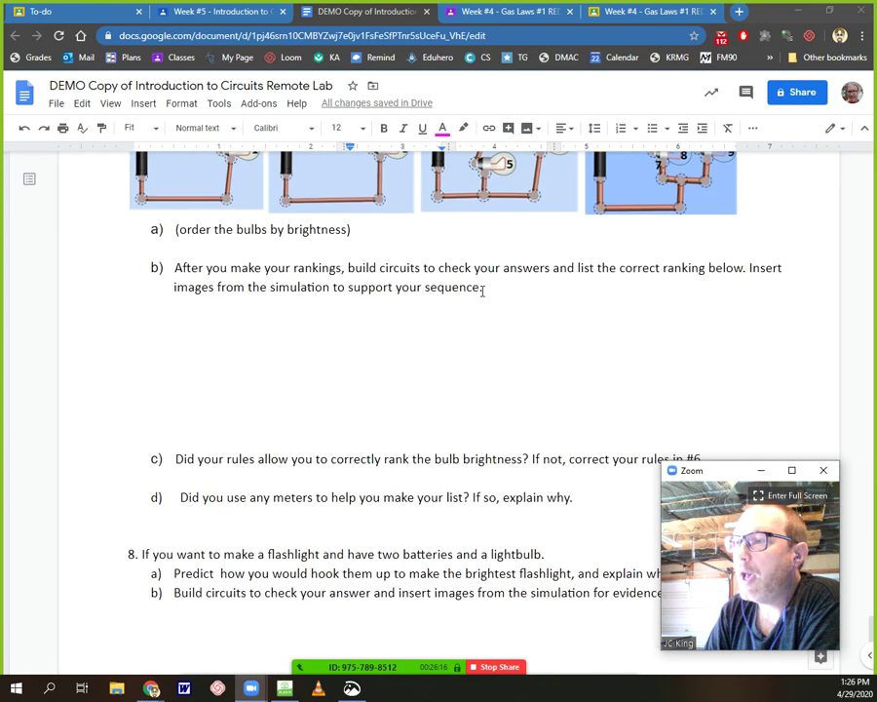
scroll(101, 508, "down", 3)
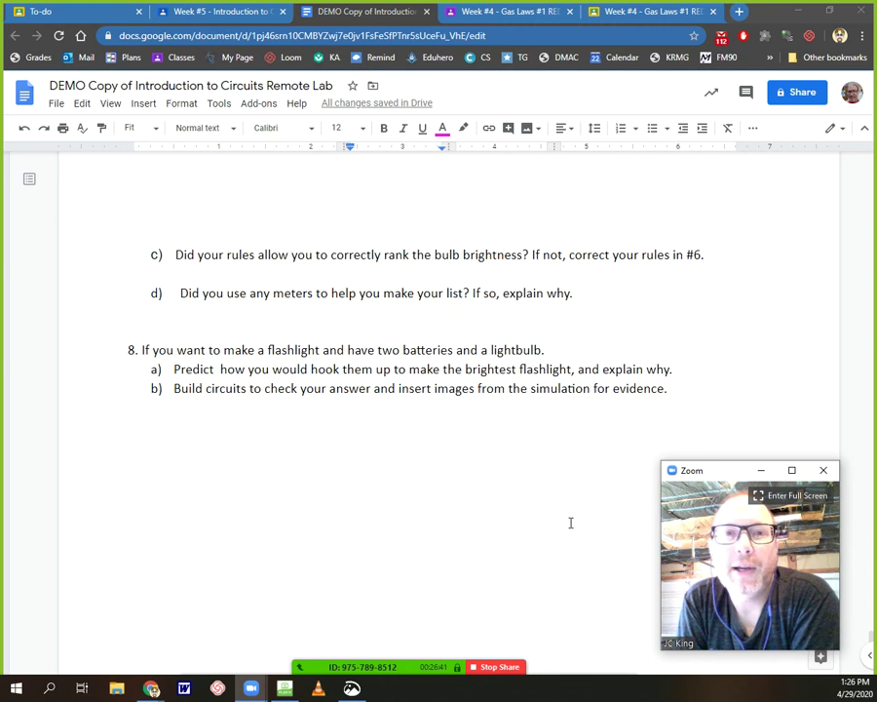
Minimize the lab document, maximize the circuit simulation and look through its additional household-object components
left_click(799, 17)
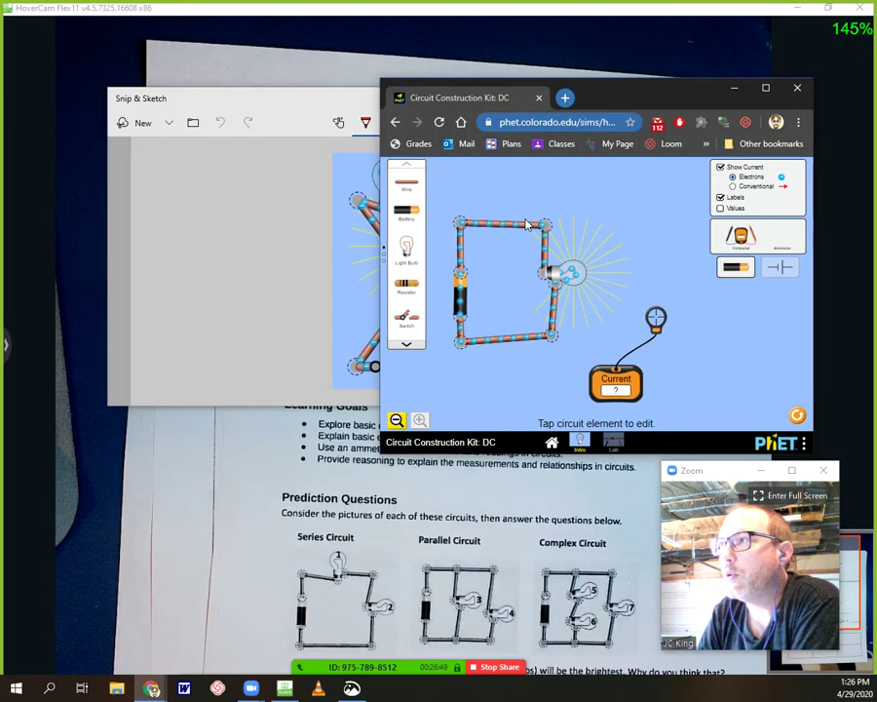
double_click(606, 92)
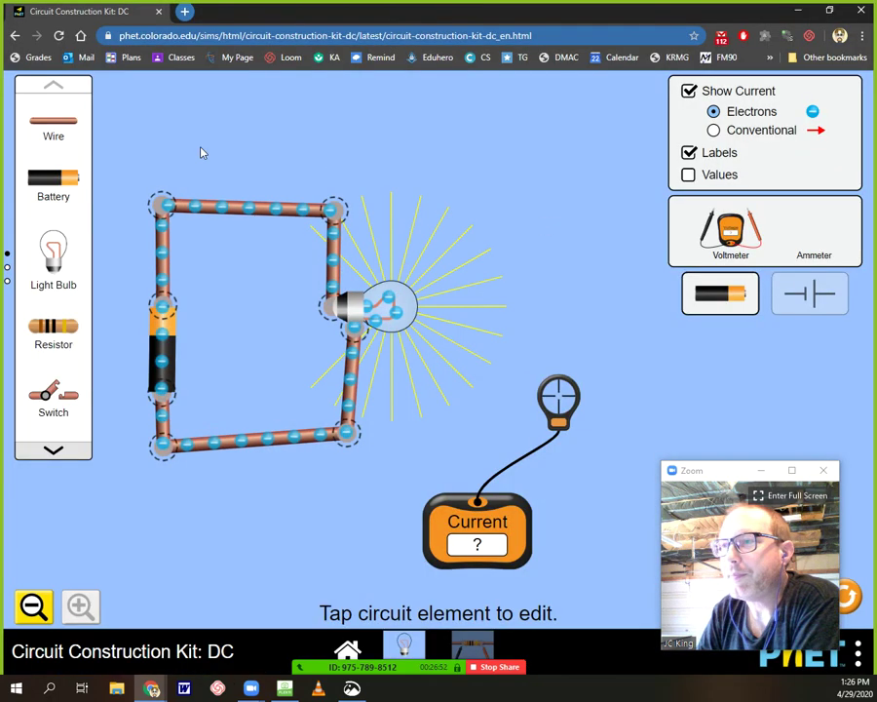
left_click(54, 450)
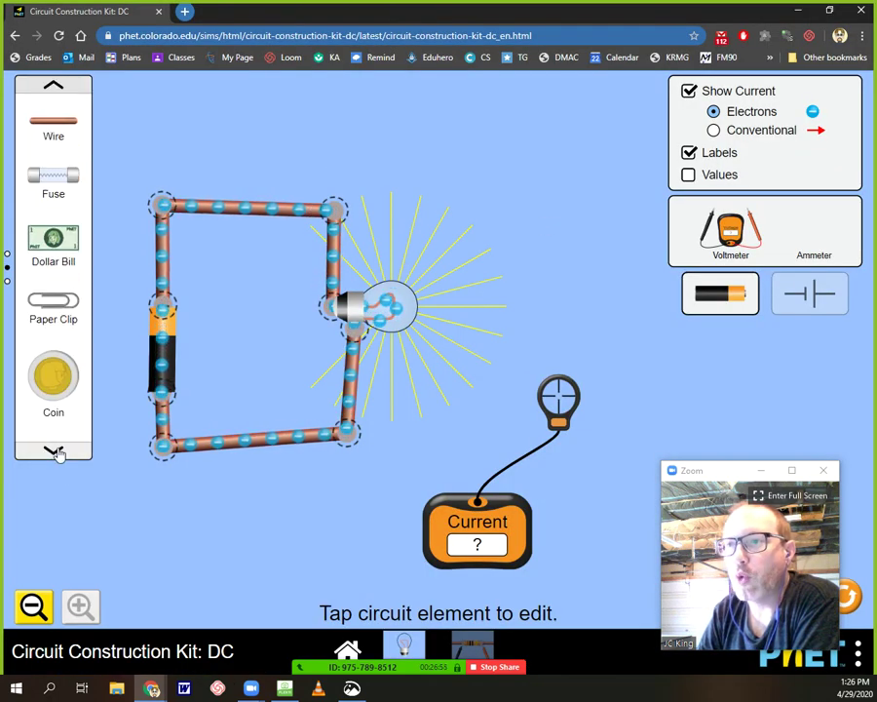
left_click(54, 452)
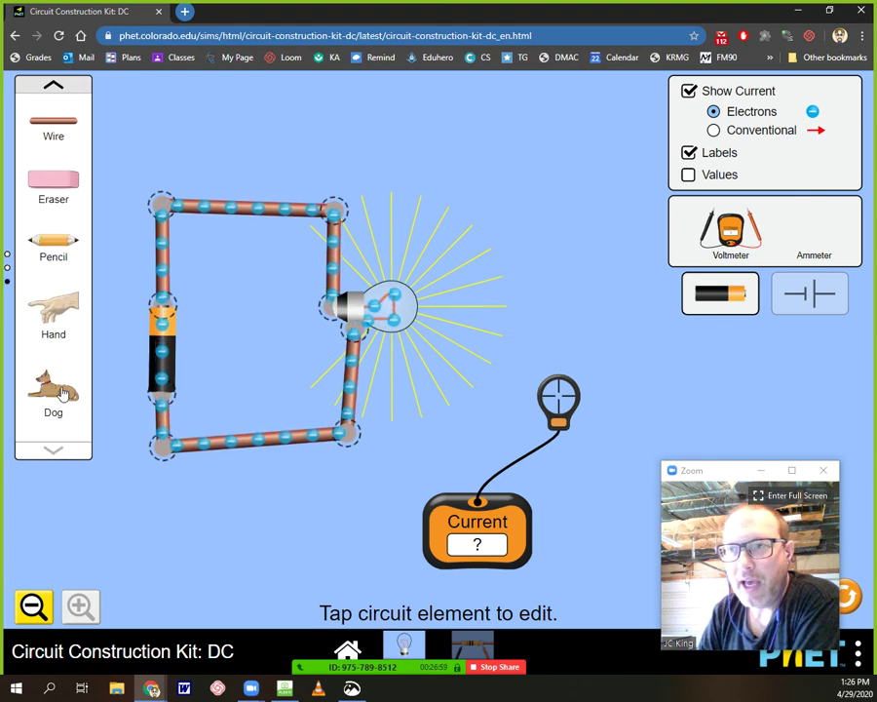